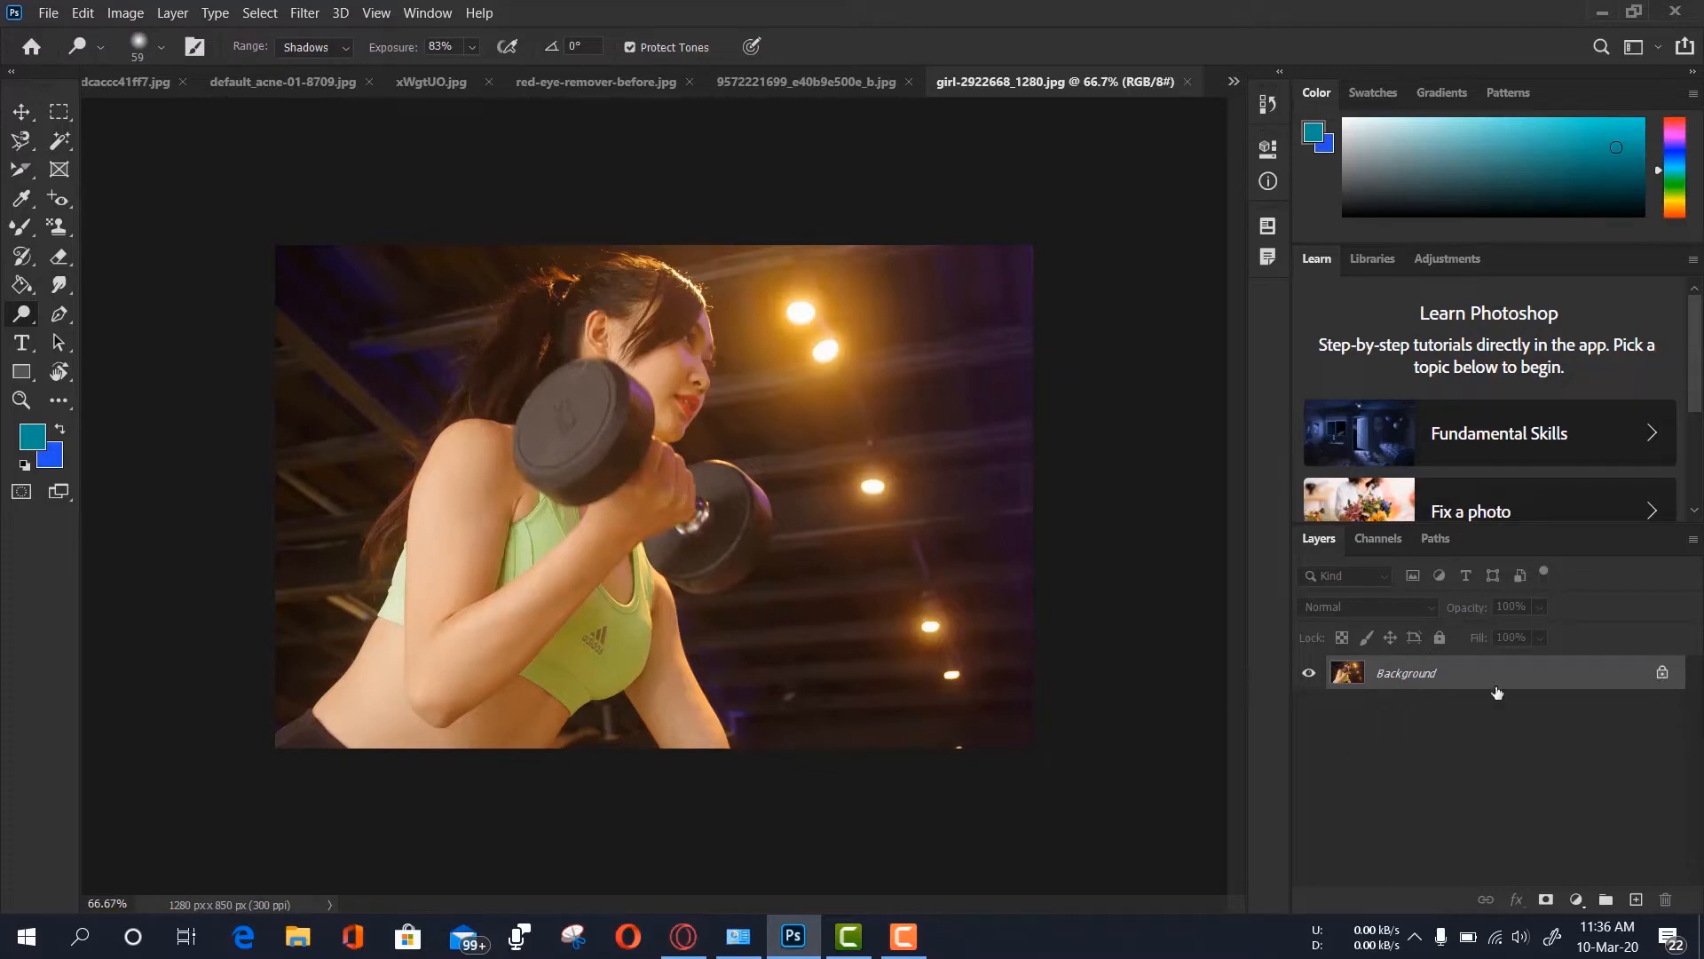
Unlock the Background layer so it becomes editable and choose the Dodge tool
{"action": "left_click", "coordinate": [1662, 675]}
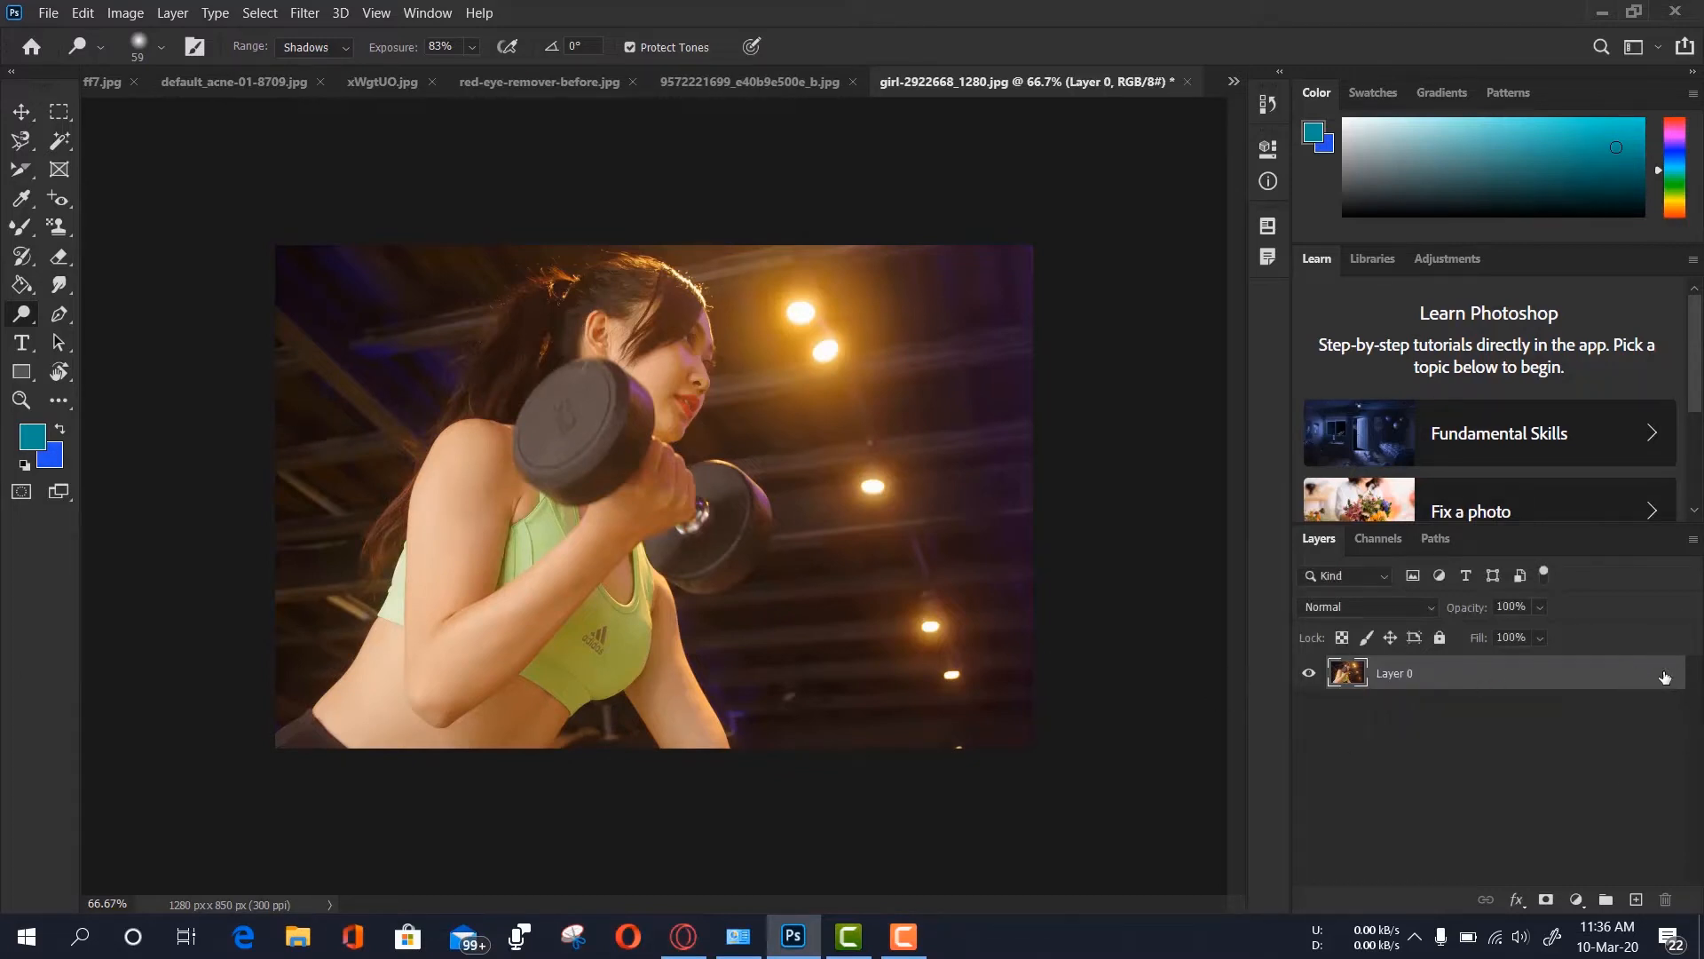
{"action": "right_click", "coordinate": [22, 313]}
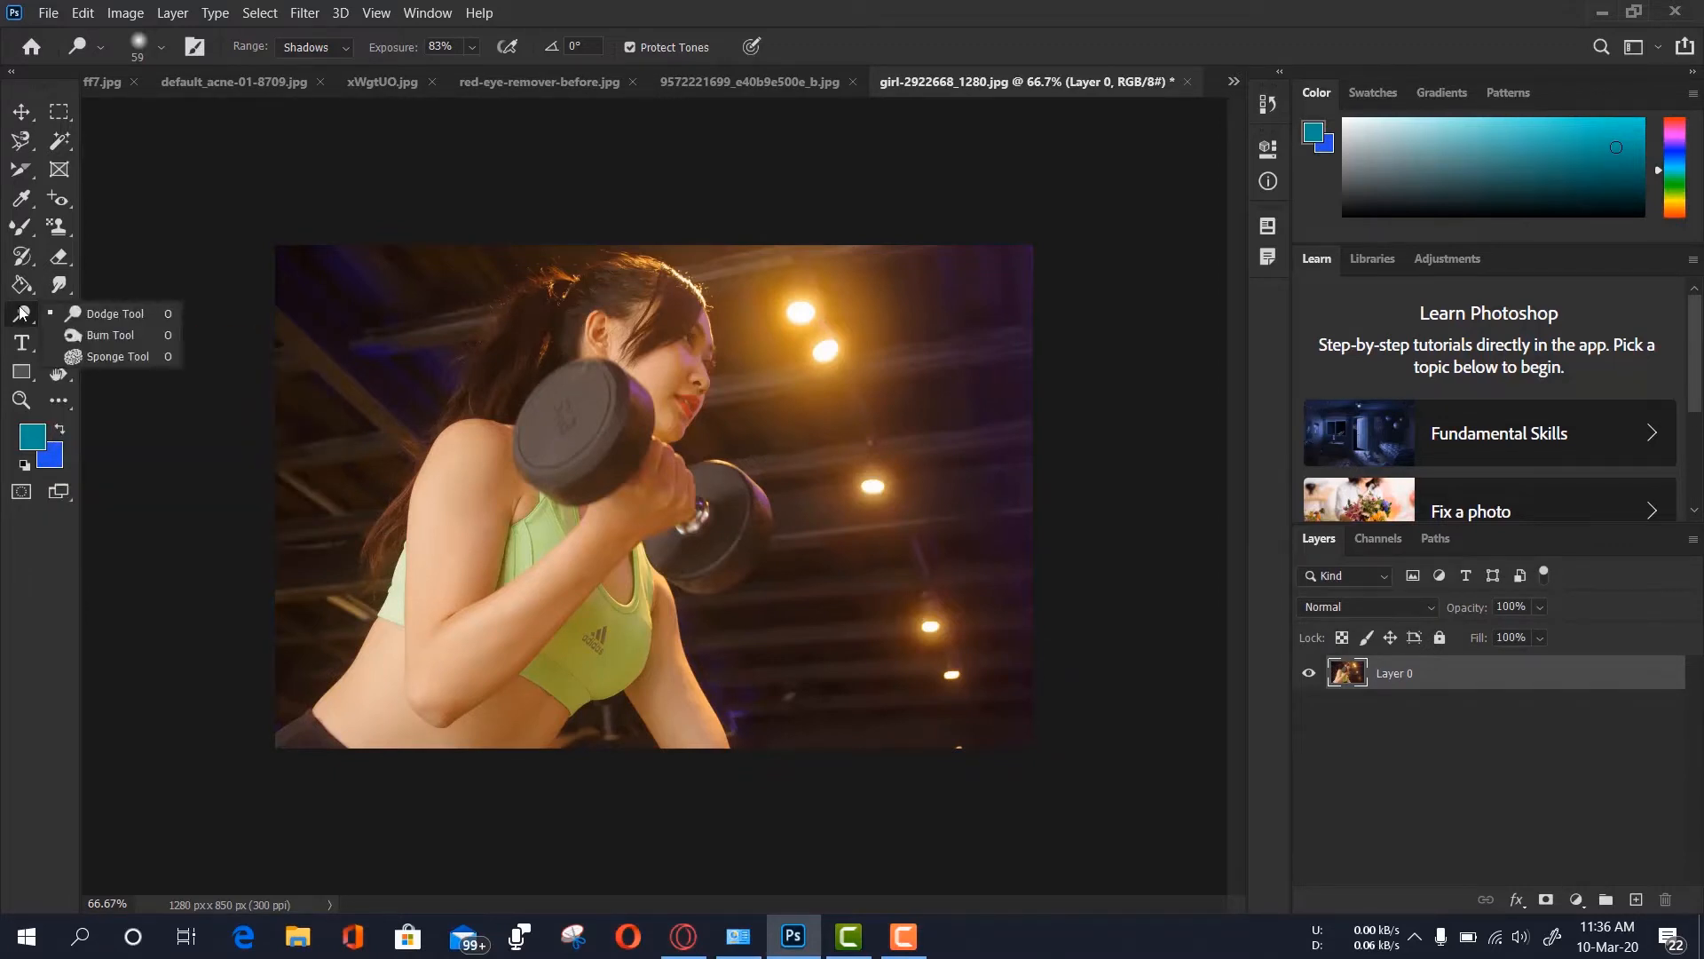
{"action": "left_click", "coordinate": [125, 313]}
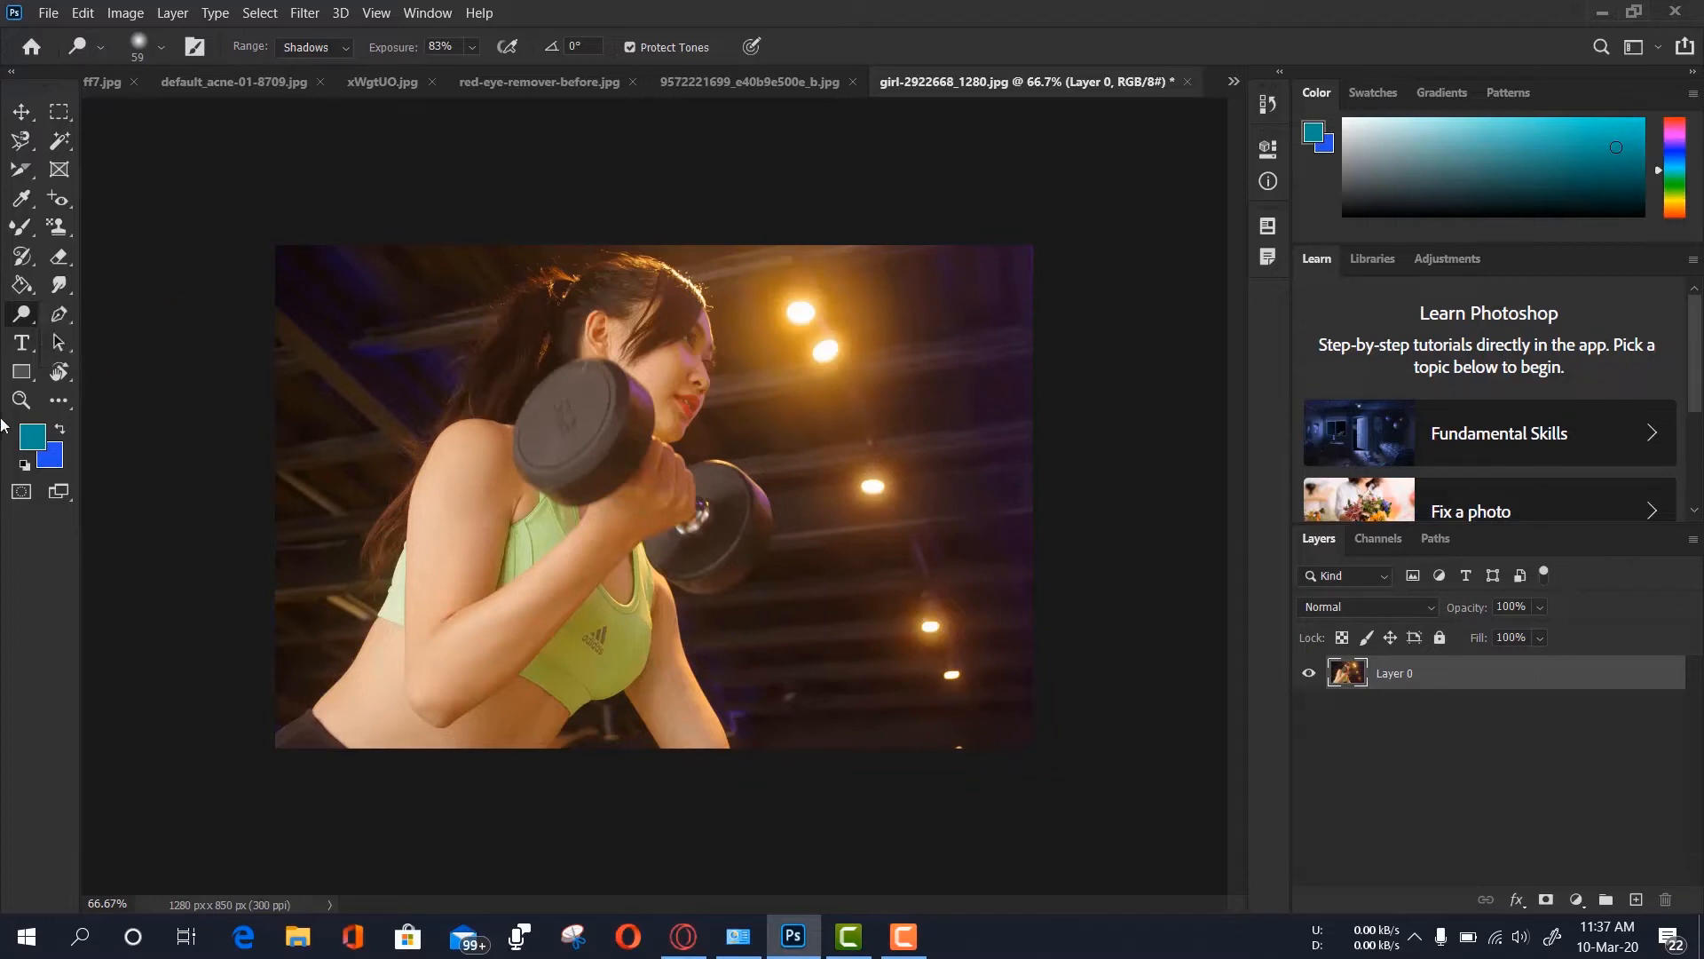
Dodge the shadows of the front dumbbell head at 83% exposure and compare it with and without the stroke
{"action": "left_click", "coordinate": [21, 400]}
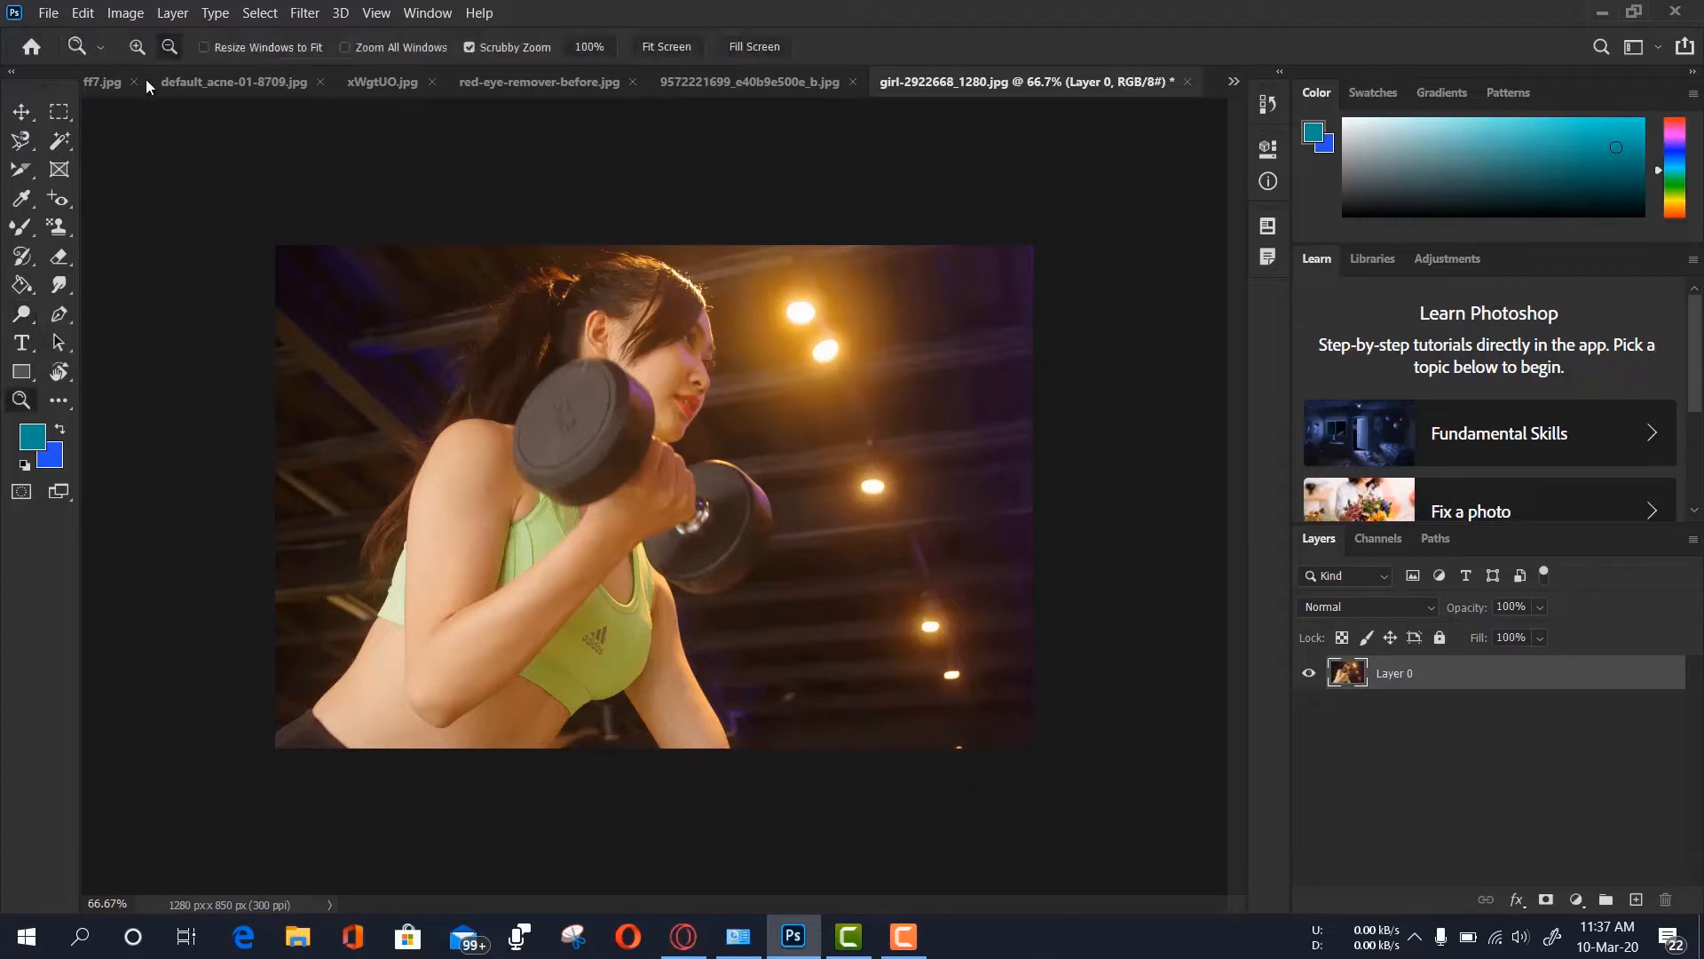
{"action": "left_click", "coordinate": [612, 452]}
{"action": "left_click", "coordinate": [612, 449]}
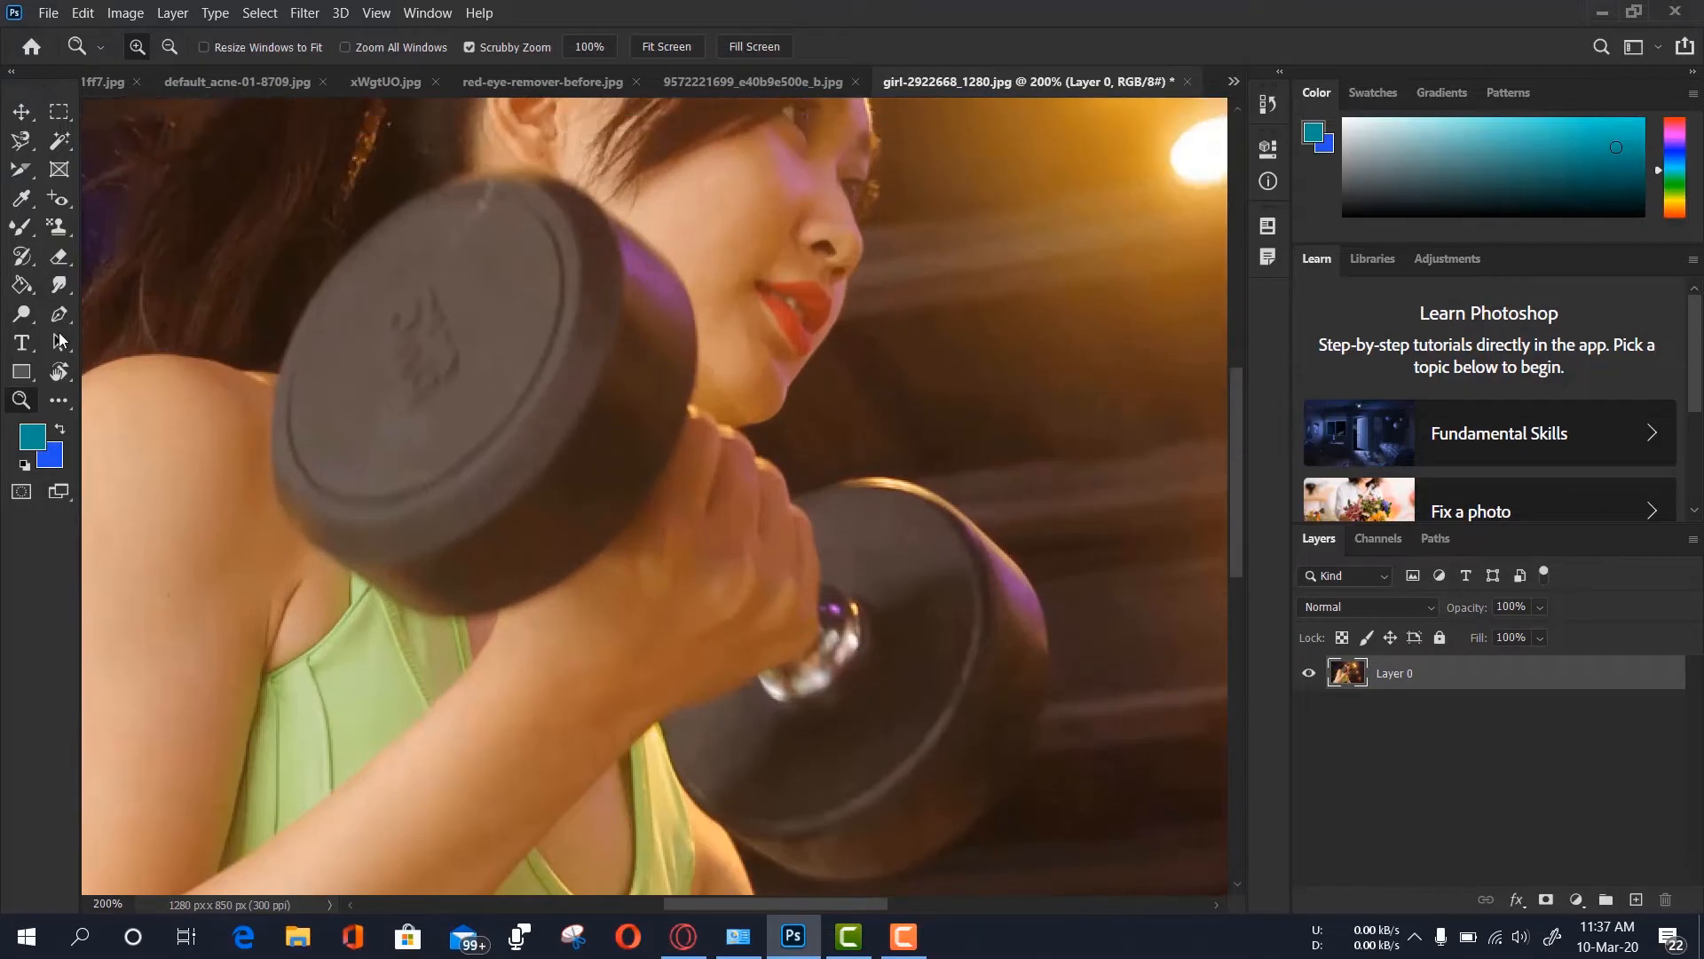
{"action": "left_click", "coordinate": [21, 314]}
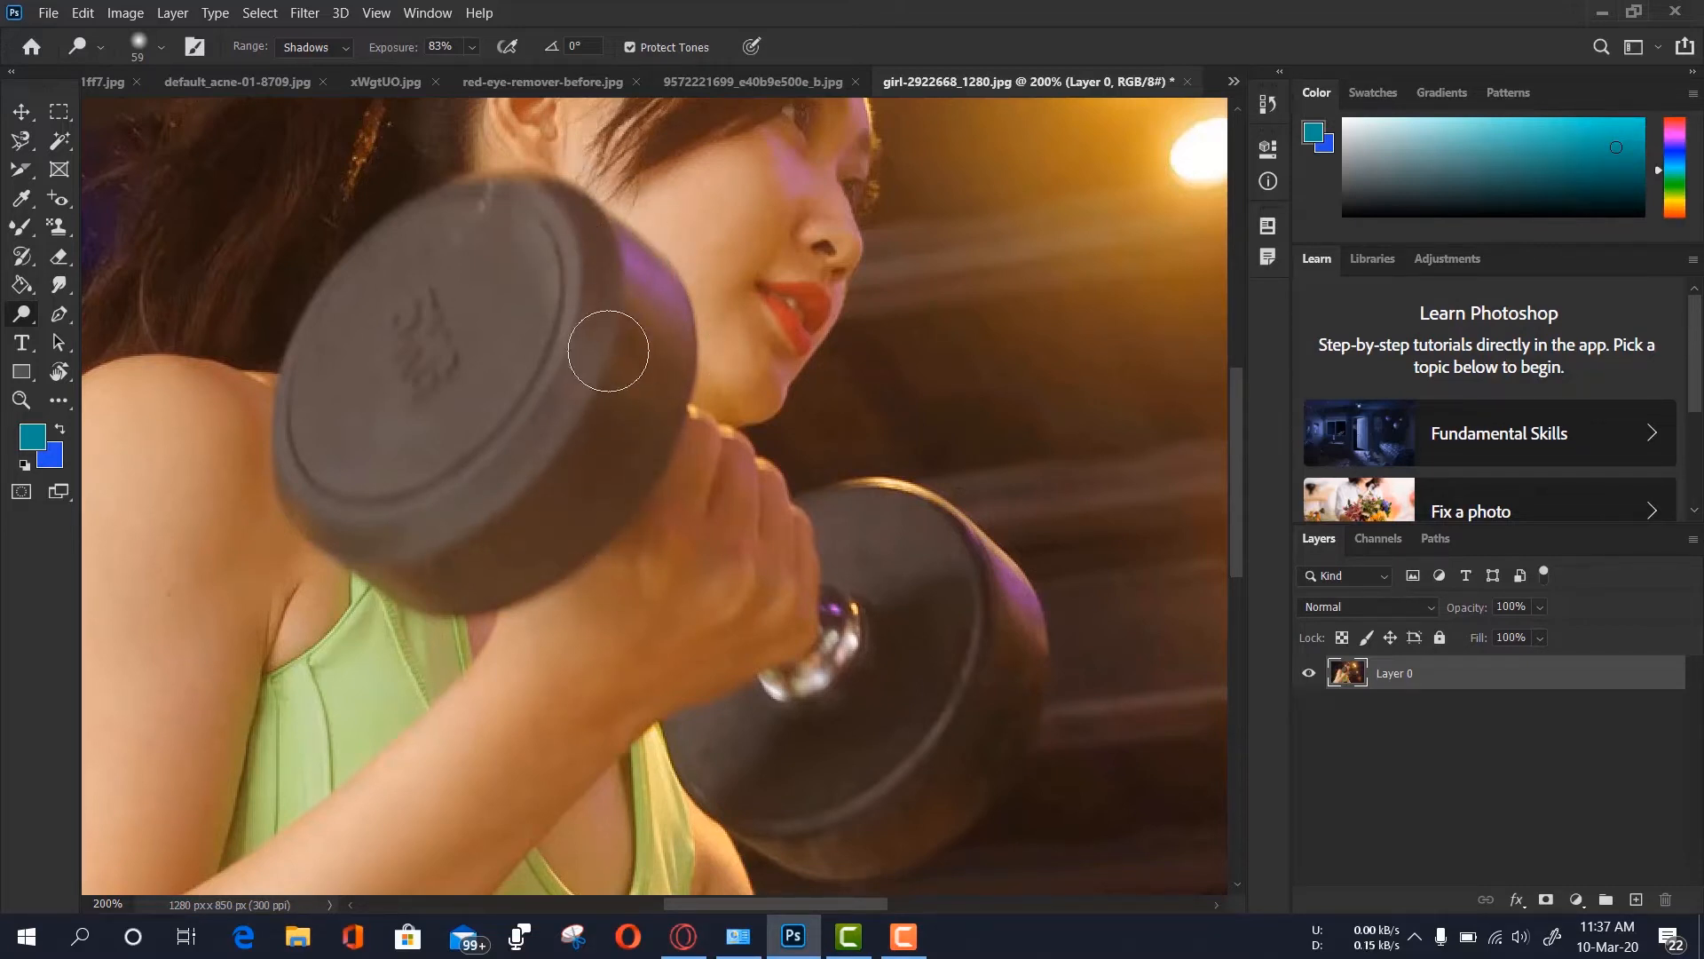
{"action": "left_click_drag", "start_coordinate": [495, 466], "coordinate": [372, 493]}
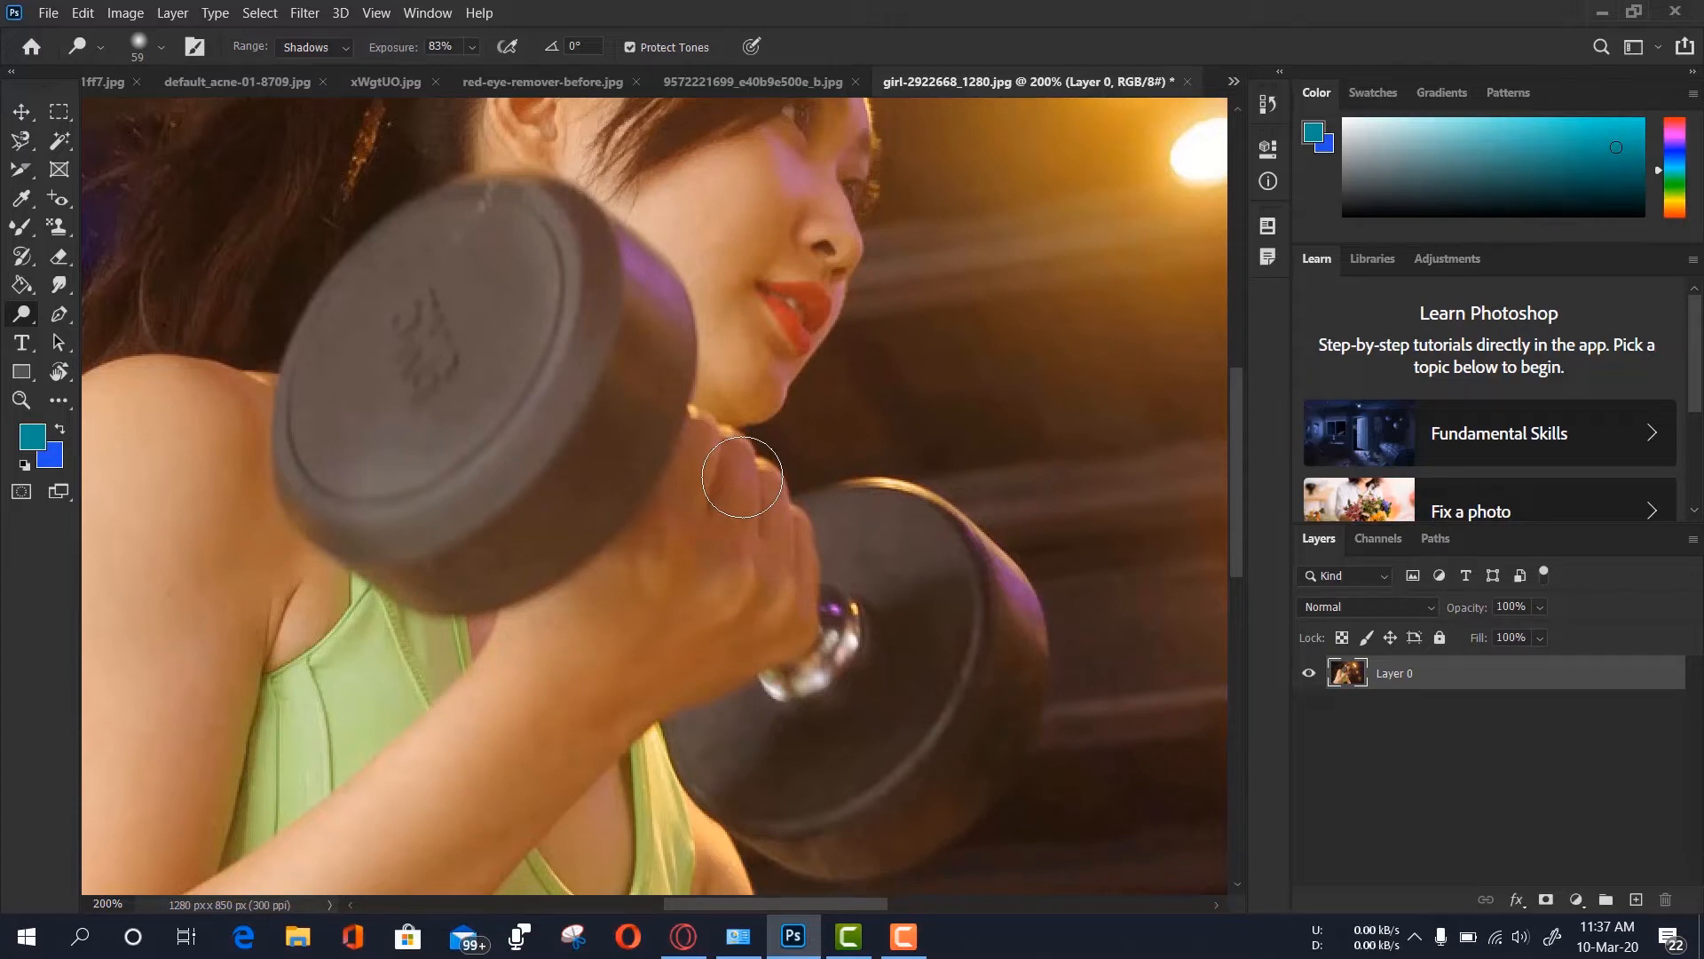
{"action": "key", "text": "ctrl+z"}
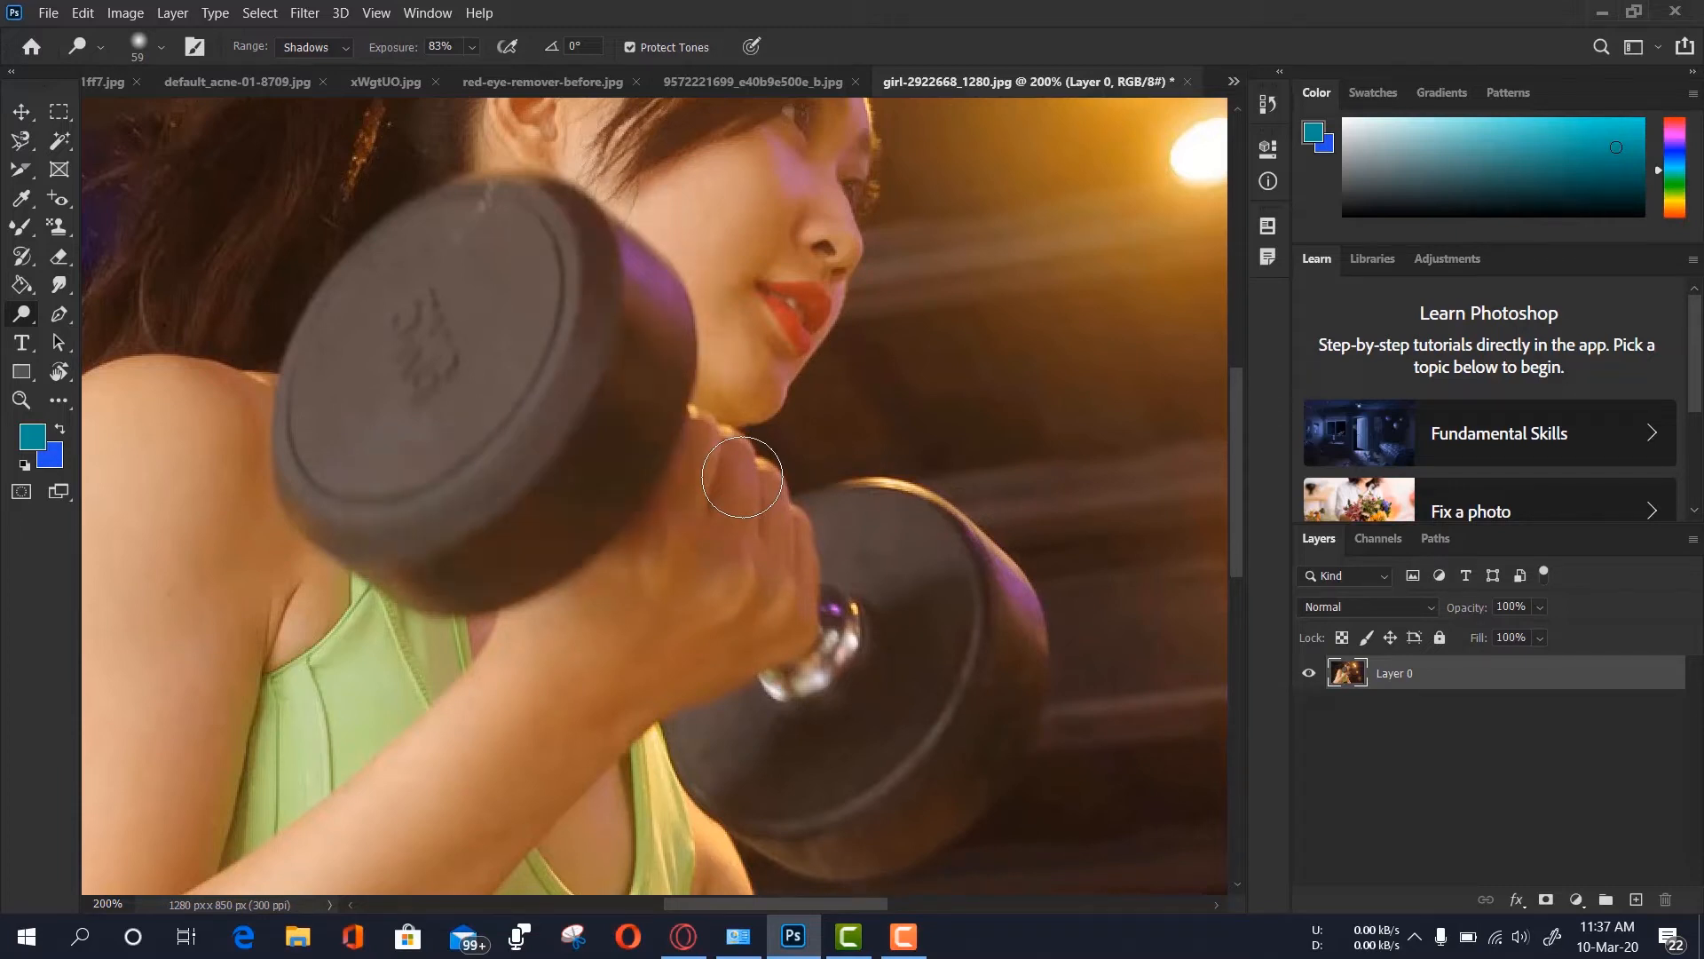
{"action": "key", "text": "ctrl+shift+z"}
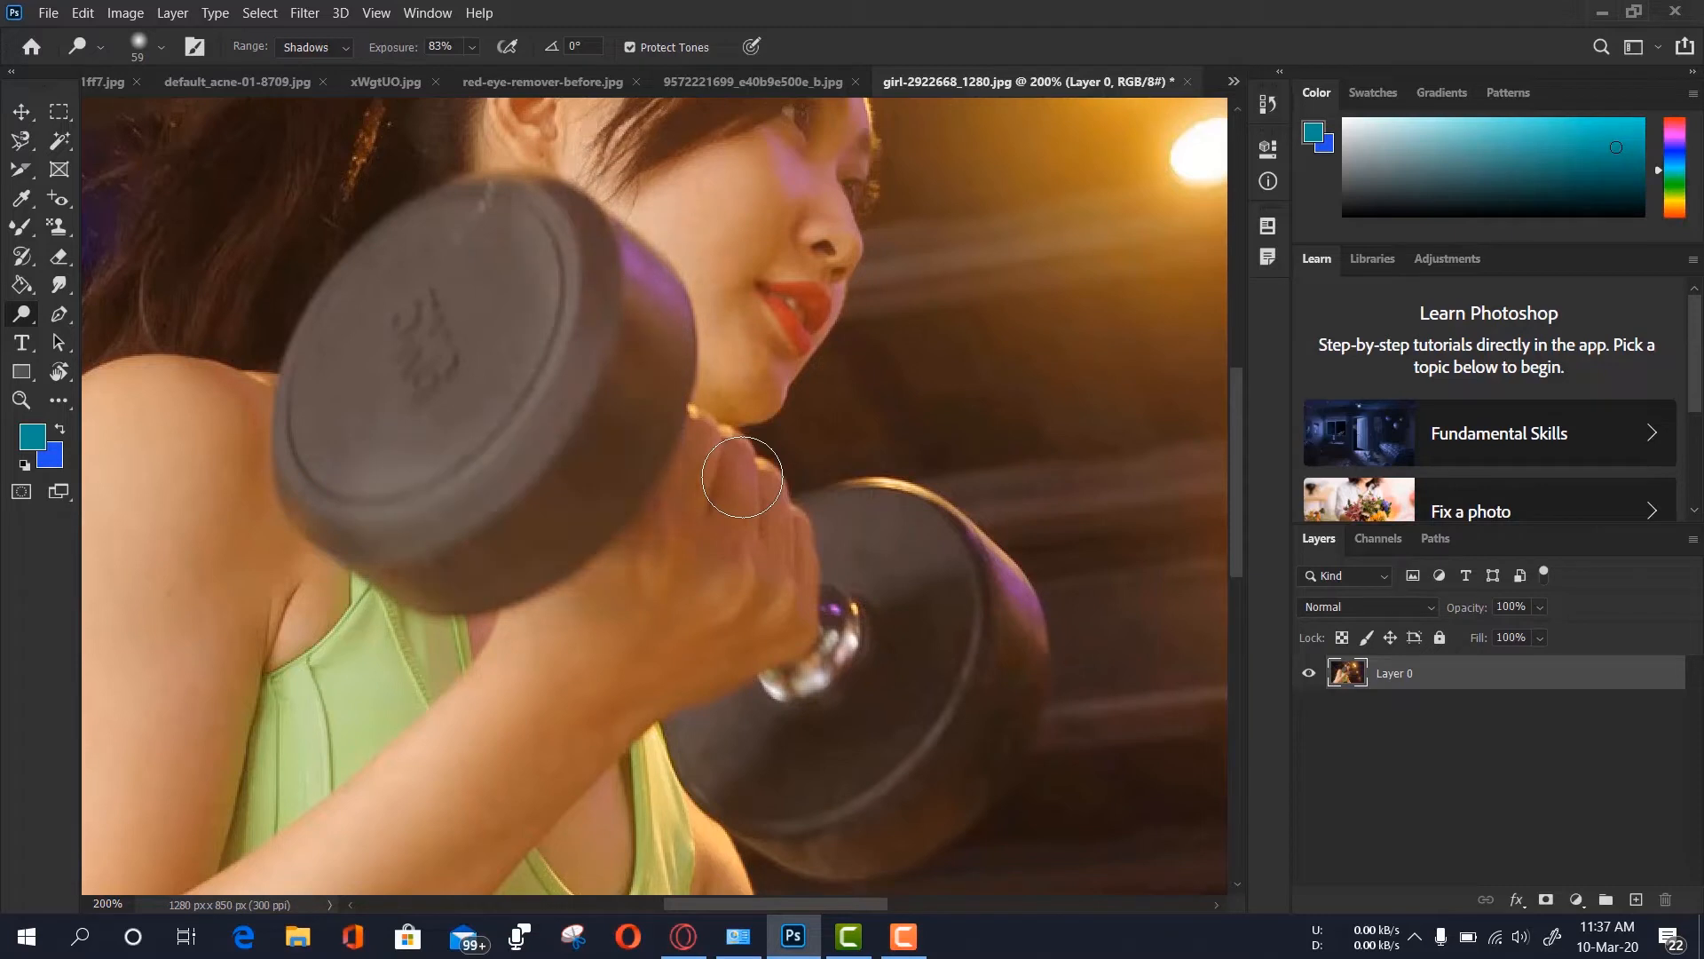
{"action": "key", "text": "ctrl+z"}
{"action": "key", "text": "ctrl+shift+z"}
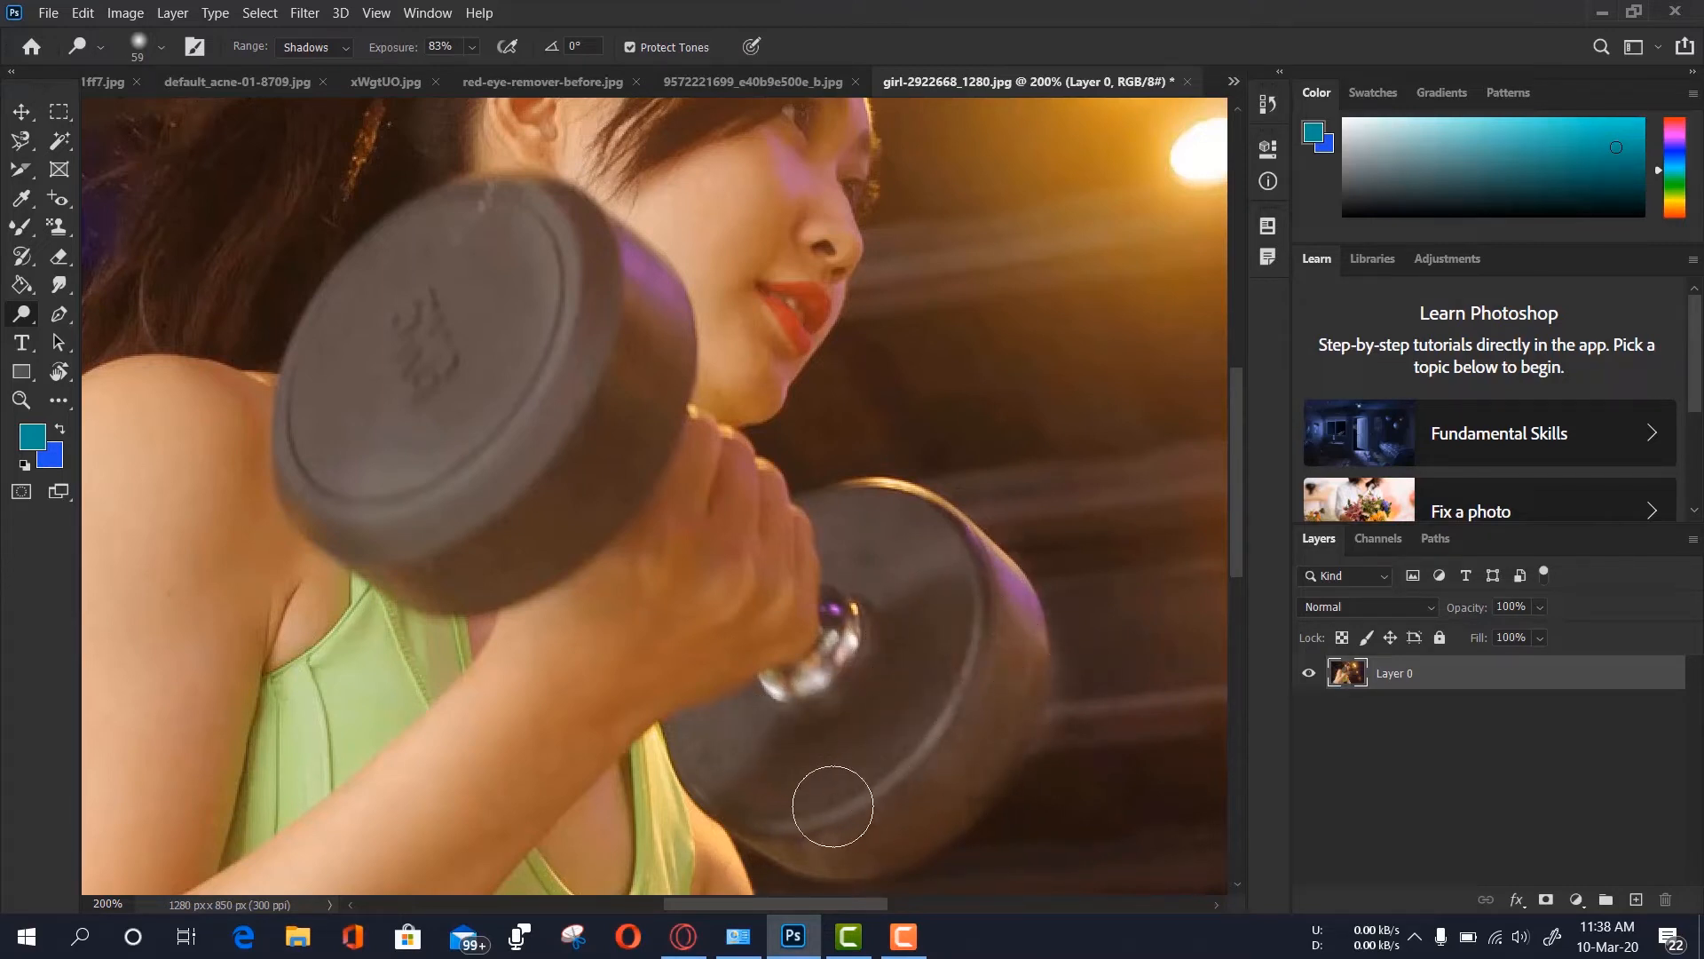
Brighten the rear dumbbell head with the Dodge tool and compare it before and after
{"action": "mouse_move", "coordinate": [769, 789]}
{"action": "left_mouse_down"}
{"action": "mouse_move", "coordinate": [924, 764]}
{"action": "mouse_move", "coordinate": [898, 545]}
{"action": "mouse_move", "coordinate": [947, 597]}
{"action": "mouse_move", "coordinate": [961, 580]}
{"action": "left_mouse_up"}
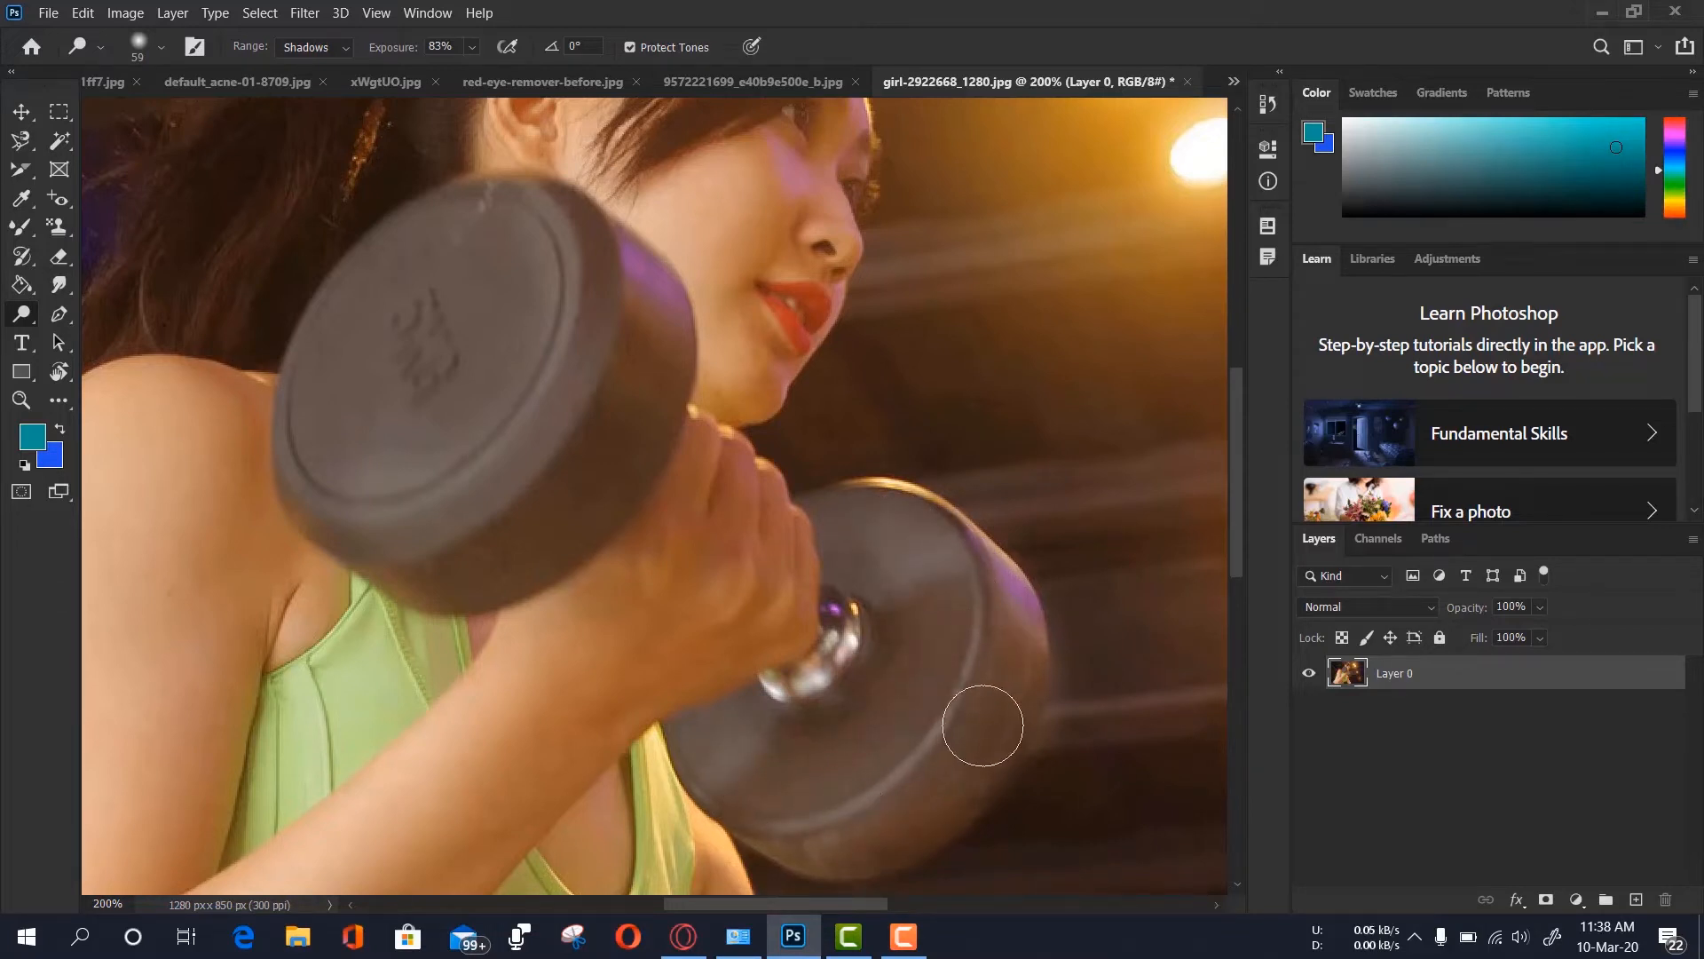
{"action": "key", "text": "ctrl+z"}
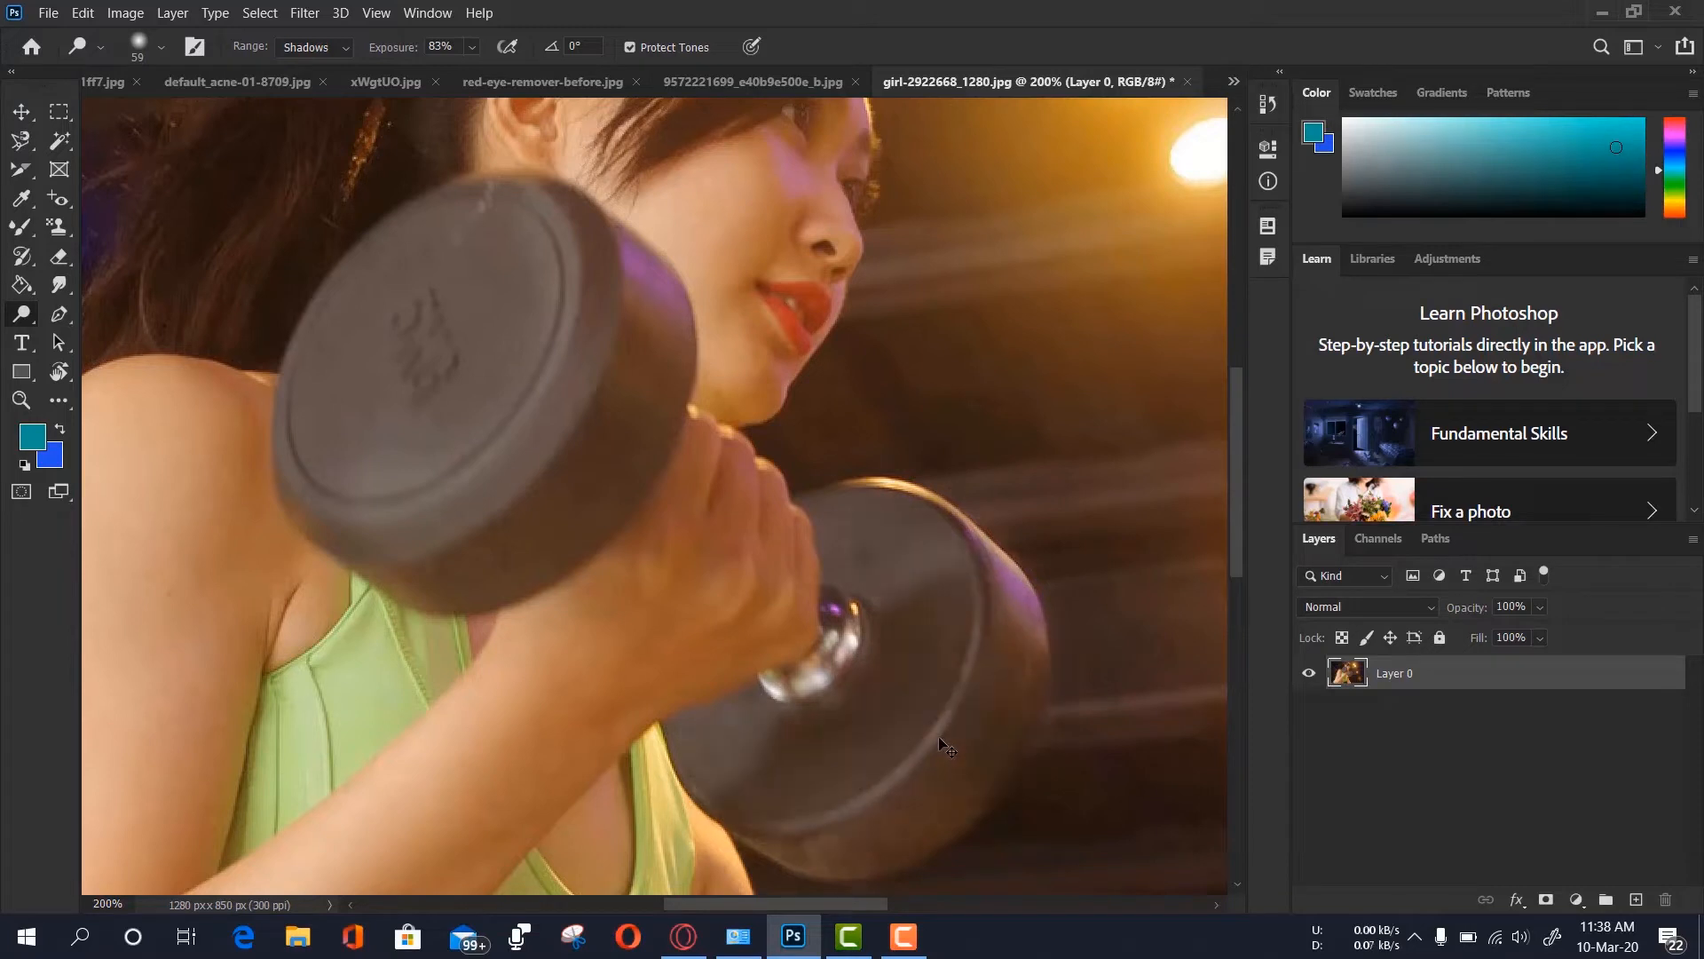
{"action": "key", "text": "ctrl+shift+z"}
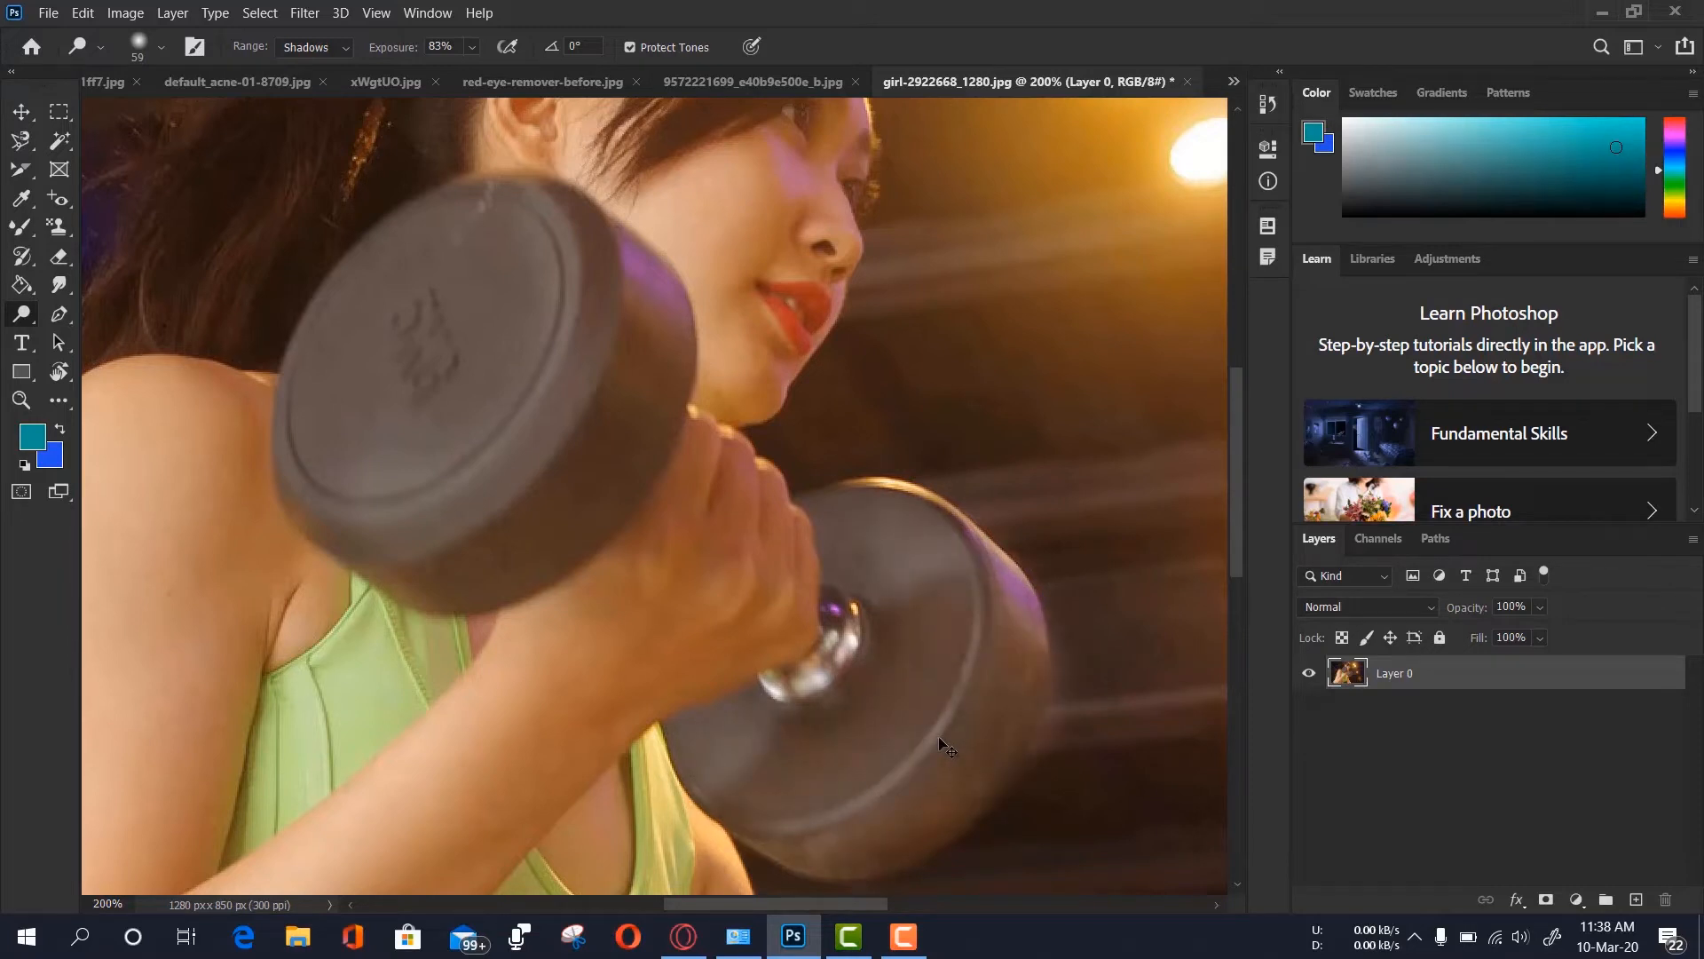
{"action": "key", "text": "ctrl+z"}
{"action": "key", "text": "ctrl+shift+z"}
View the whole photo and compare the rear dumbbell head with and without its dodging
{"action": "left_click", "coordinate": [20, 400]}
{"action": "left_click_drag", "start_coordinate": [627, 351], "coordinate": [185, 302]}
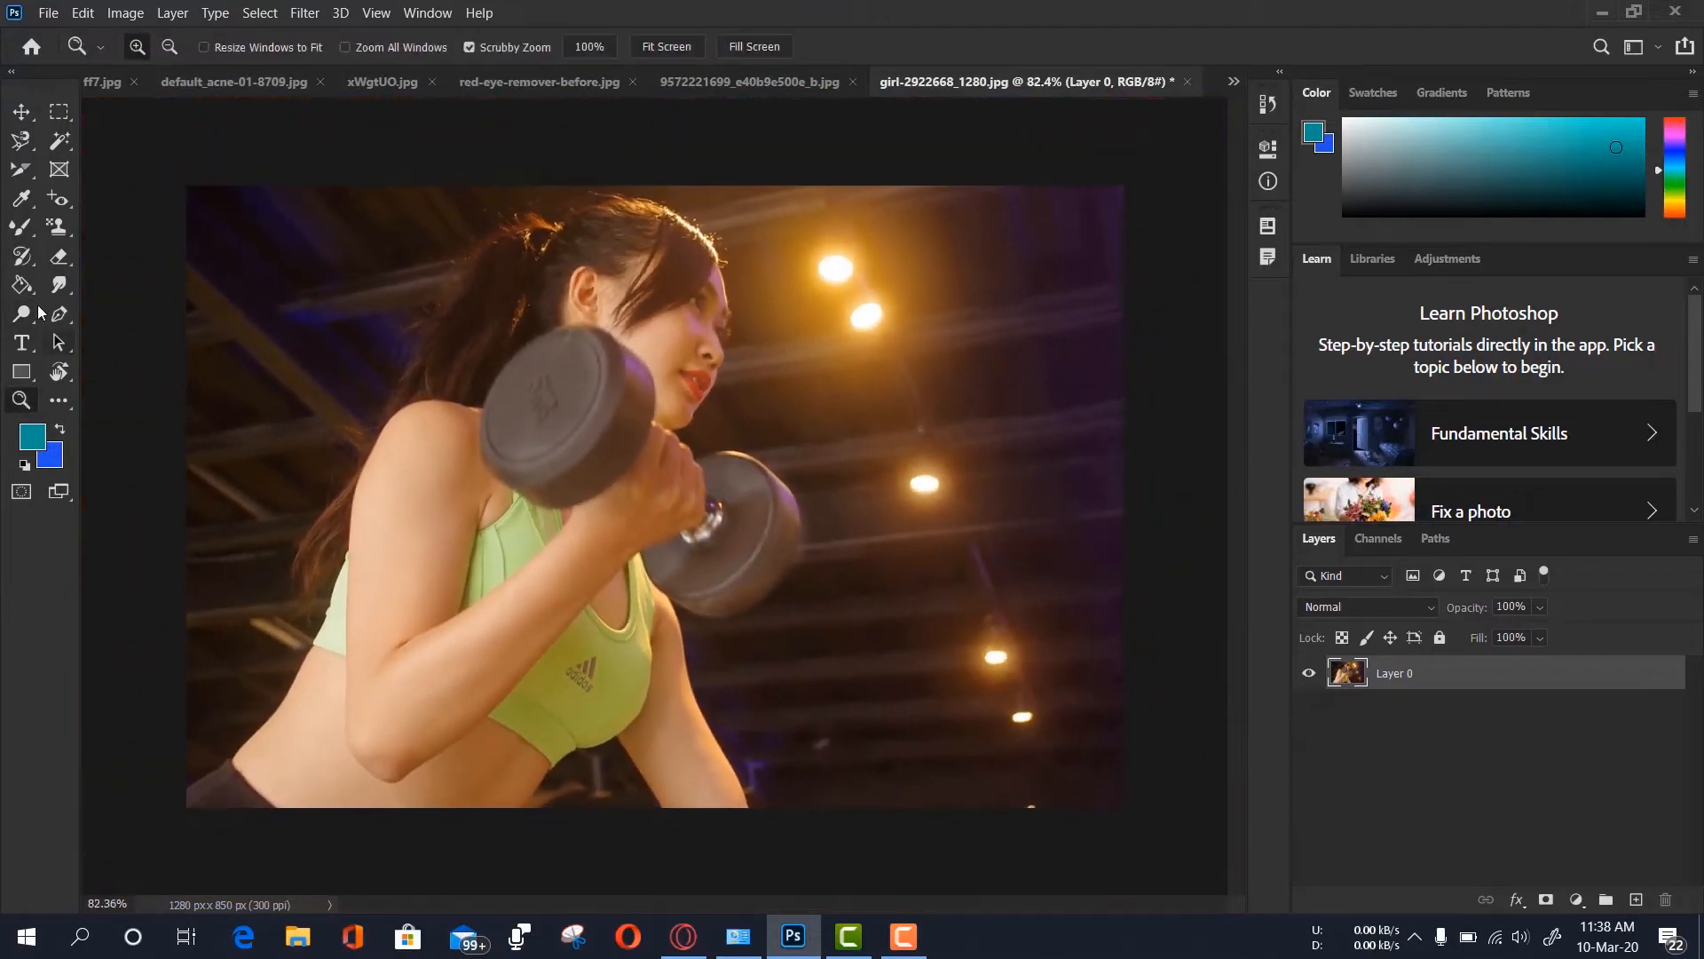
{"action": "key", "text": "ctrl+z"}
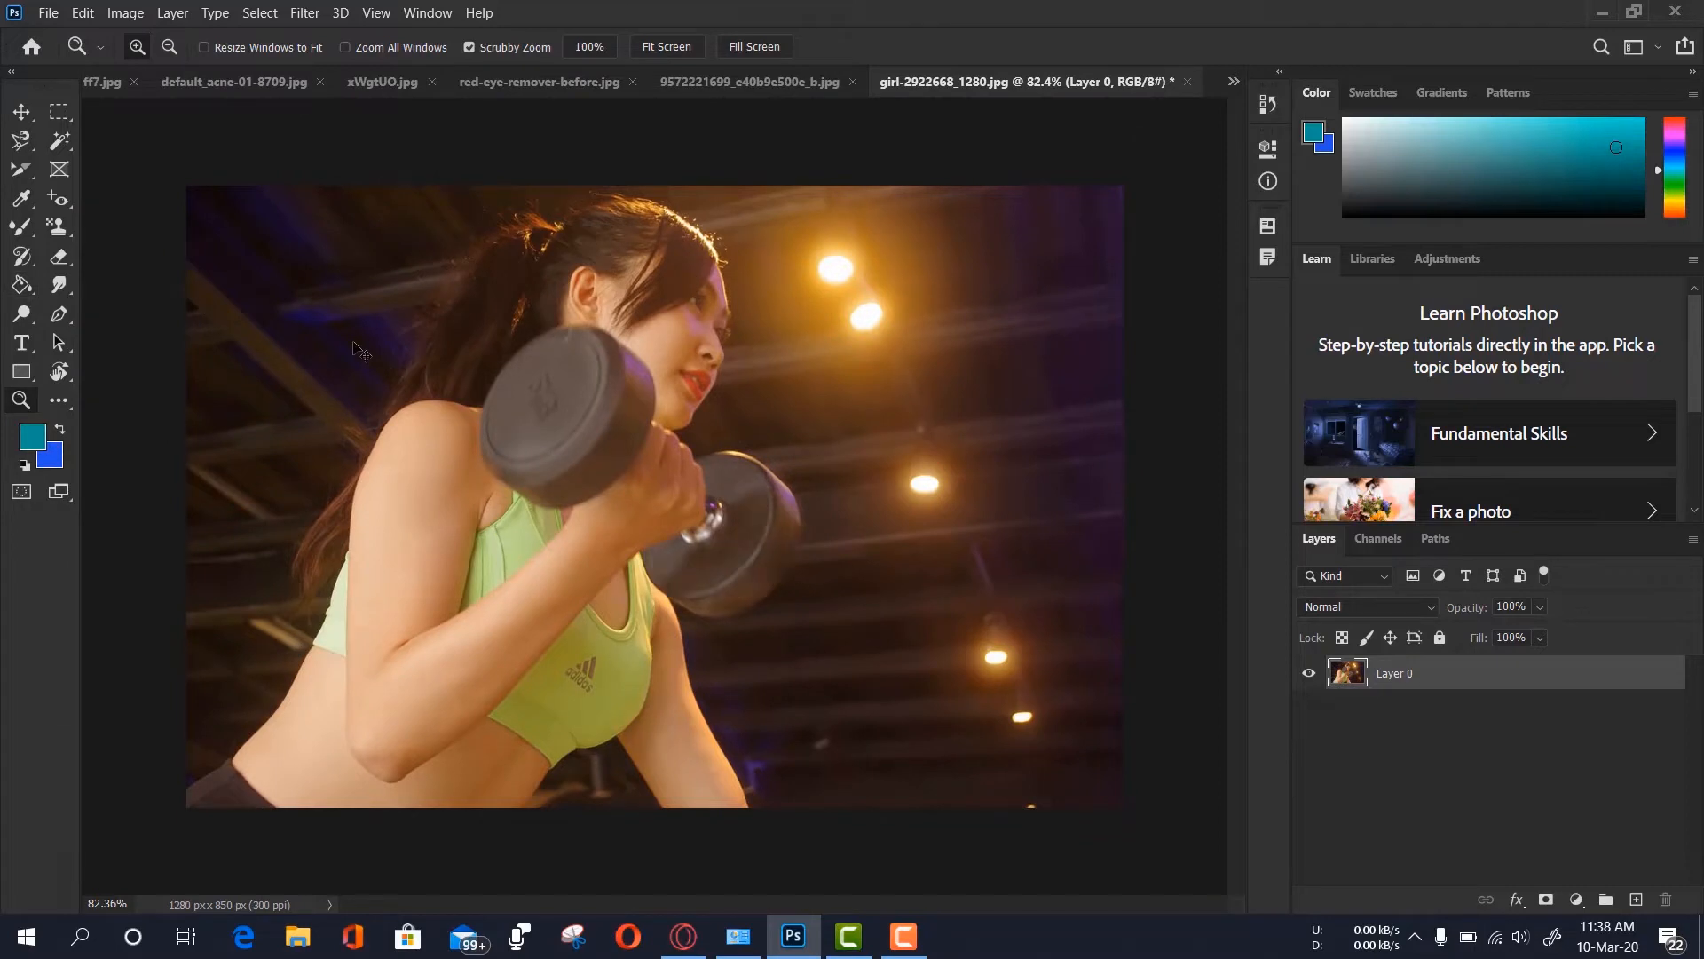
{"action": "key", "text": "ctrl+shift+z"}
{"action": "key", "text": "ctrl+z"}
{"action": "key", "text": "ctrl+shift+z"}
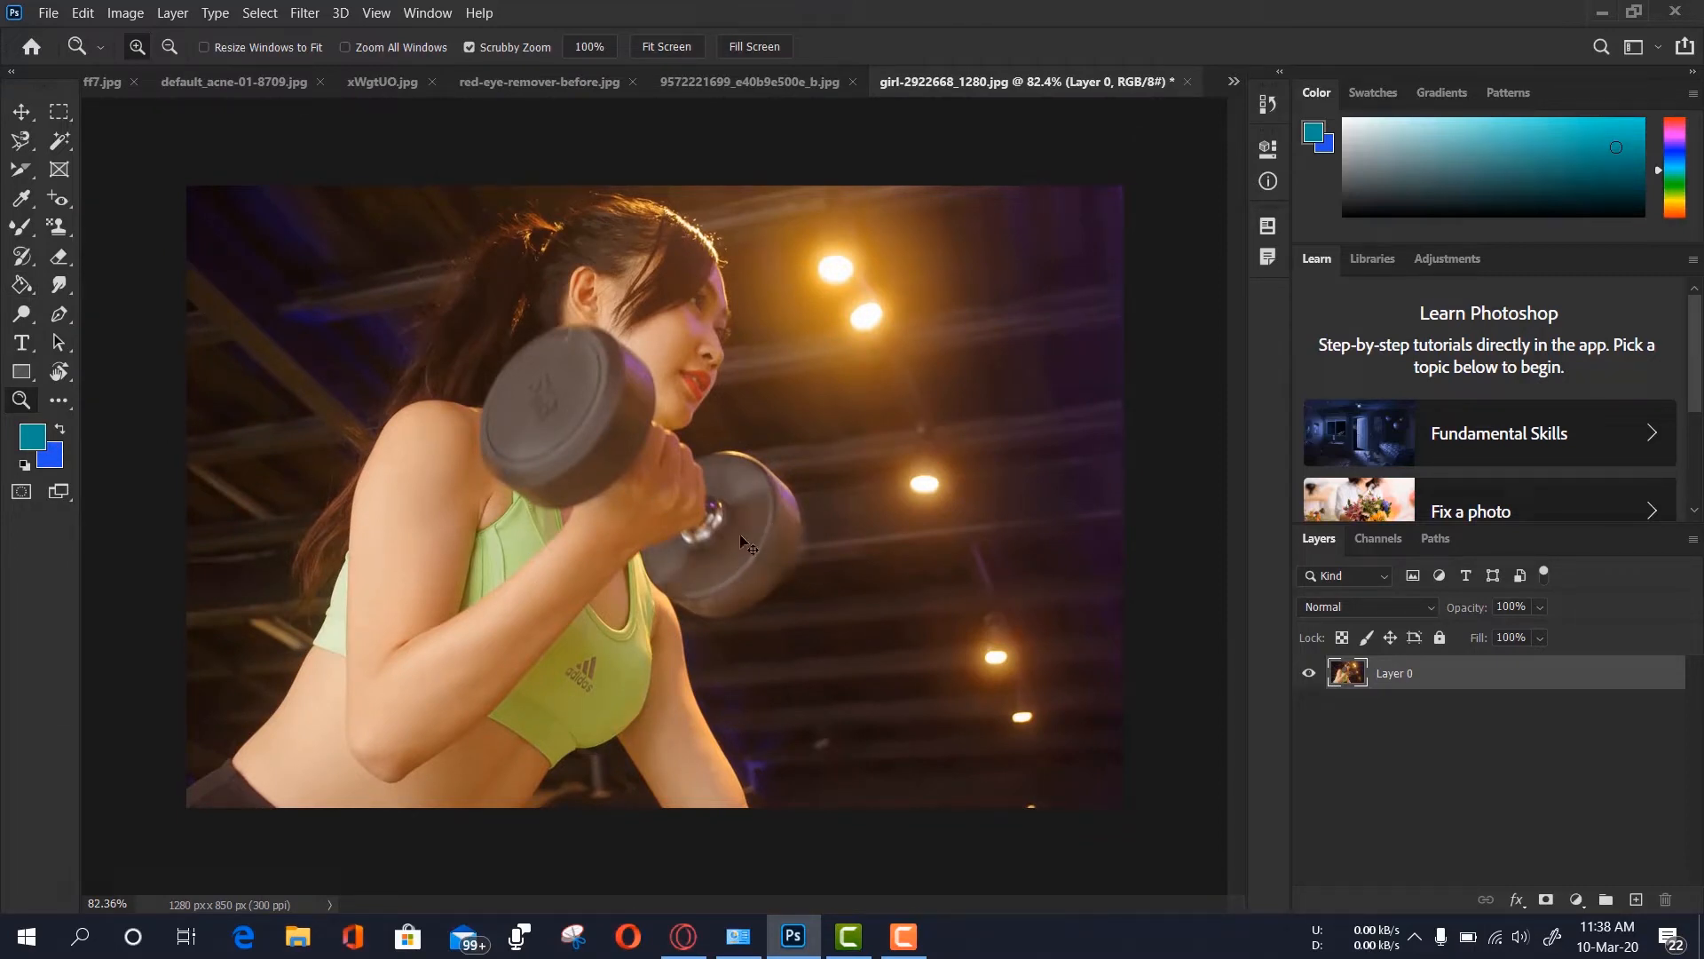
{"action": "key", "text": "ctrl+z"}
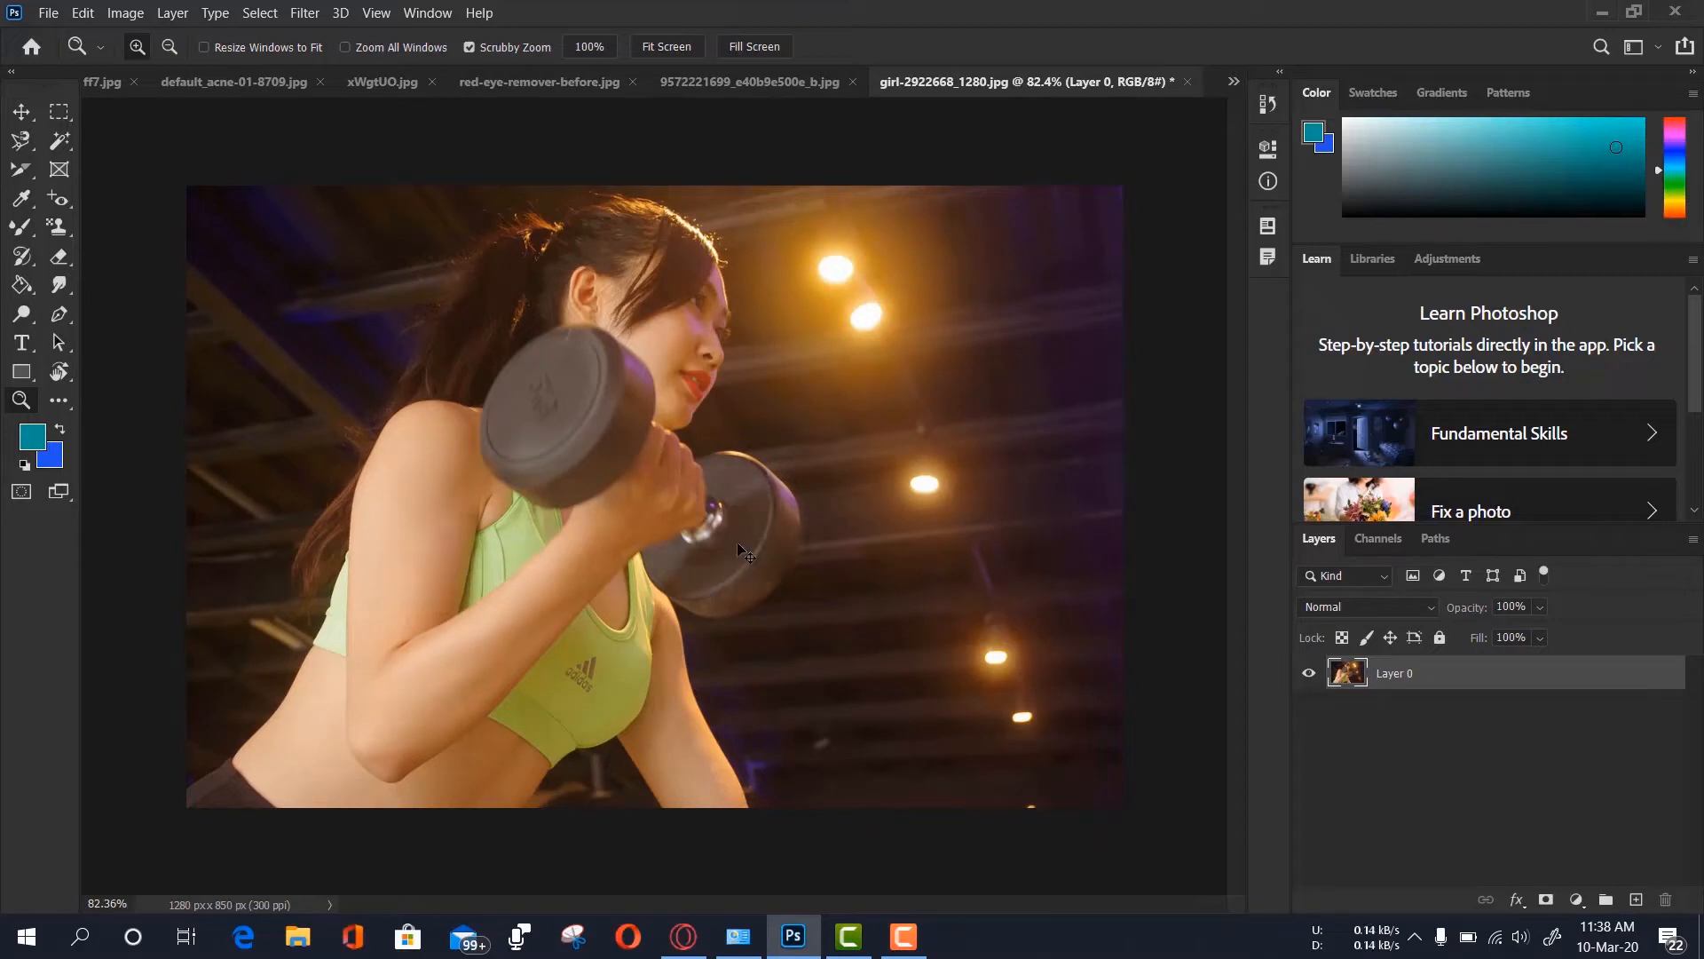
{"action": "key", "text": "ctrl+shift+z"}
Compare both dumbbell heads before and after dodging, then leave the dodging on both undone
{"action": "key", "text": "ctrl+z"}
{"action": "key", "text": "ctrl+z"}
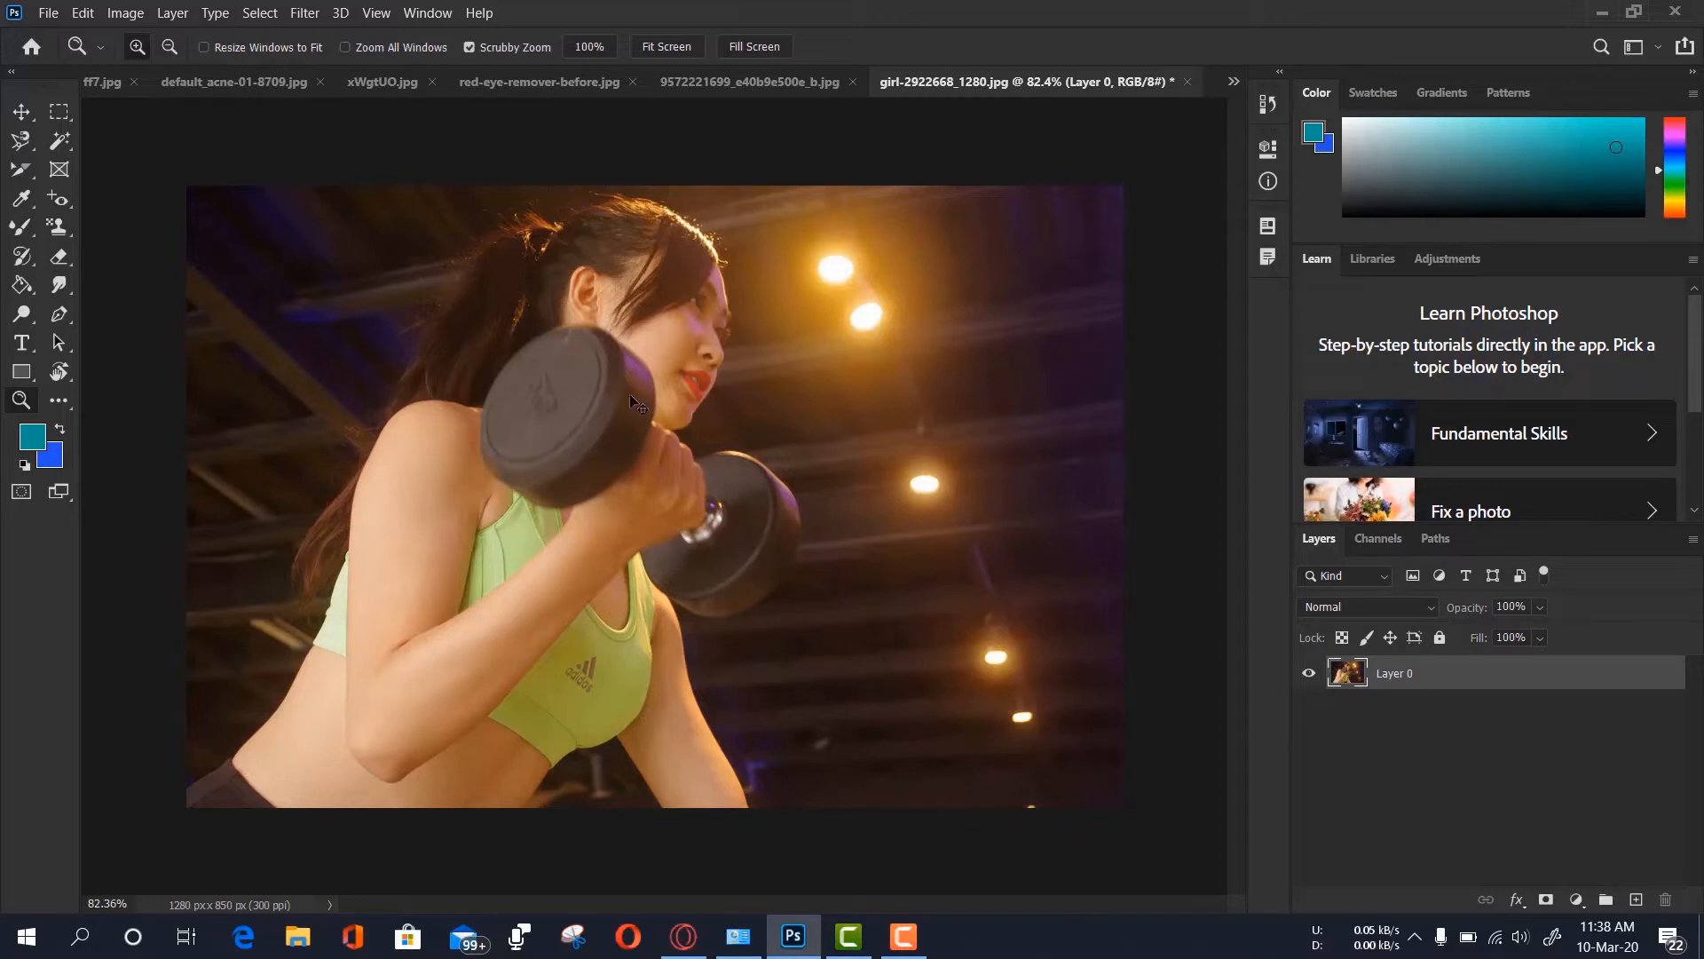
{"action": "key", "text": "ctrl+shift+z"}
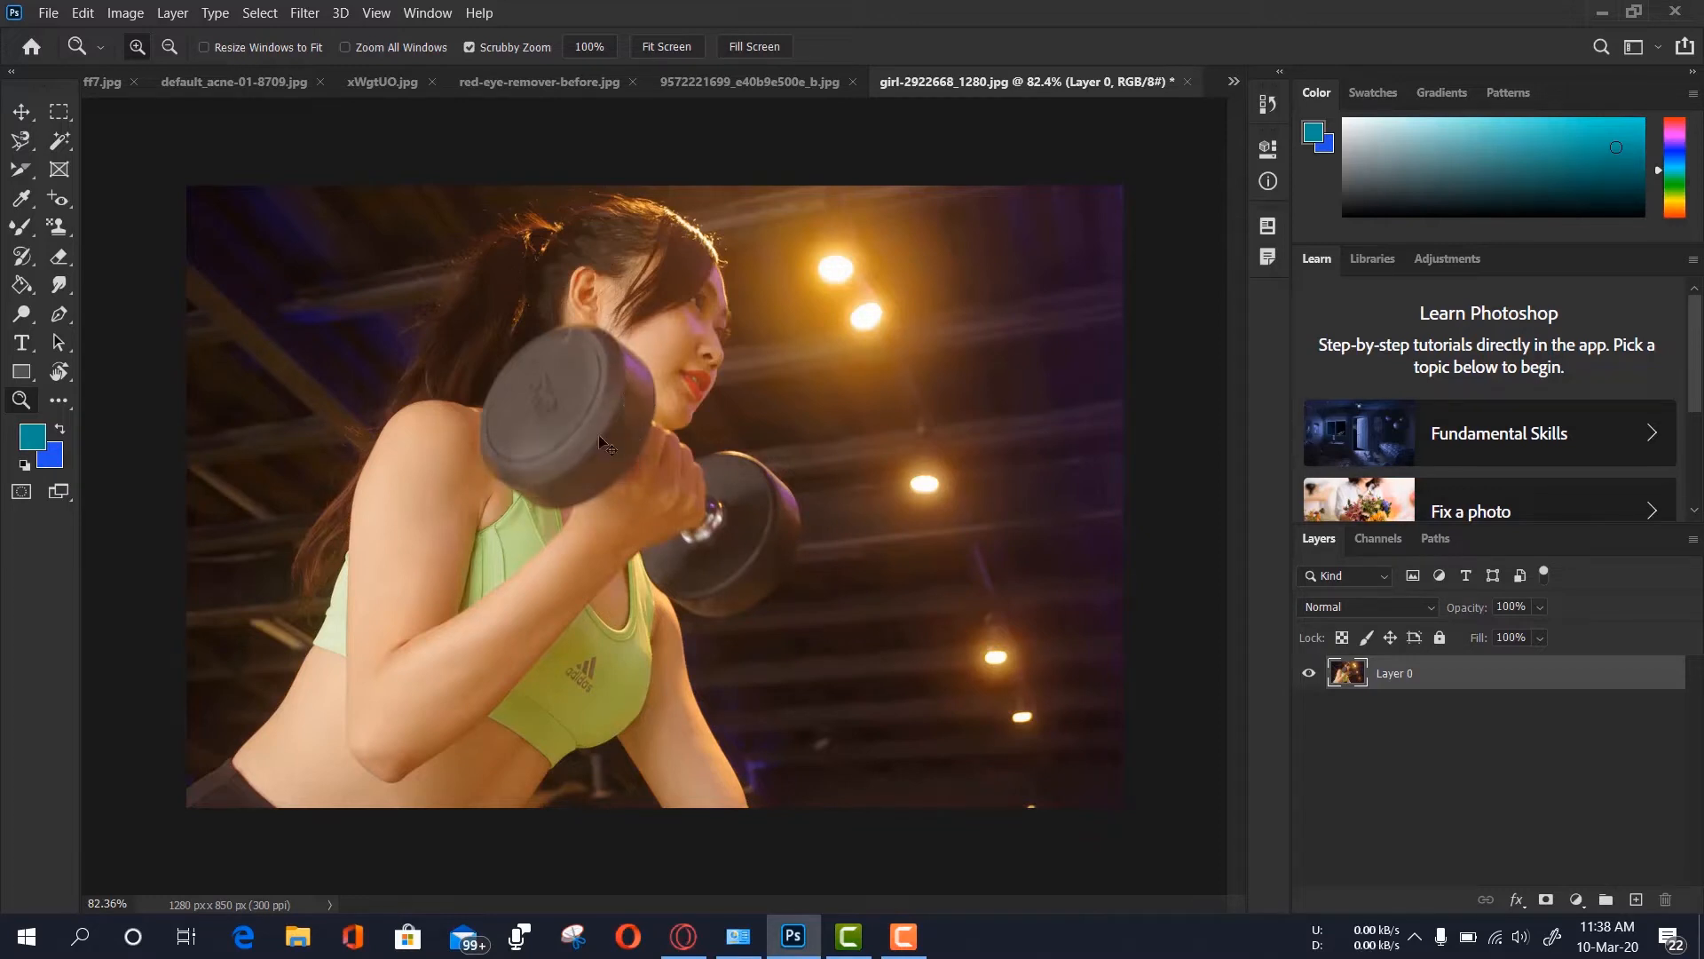
{"action": "key", "text": "ctrl+shift+z"}
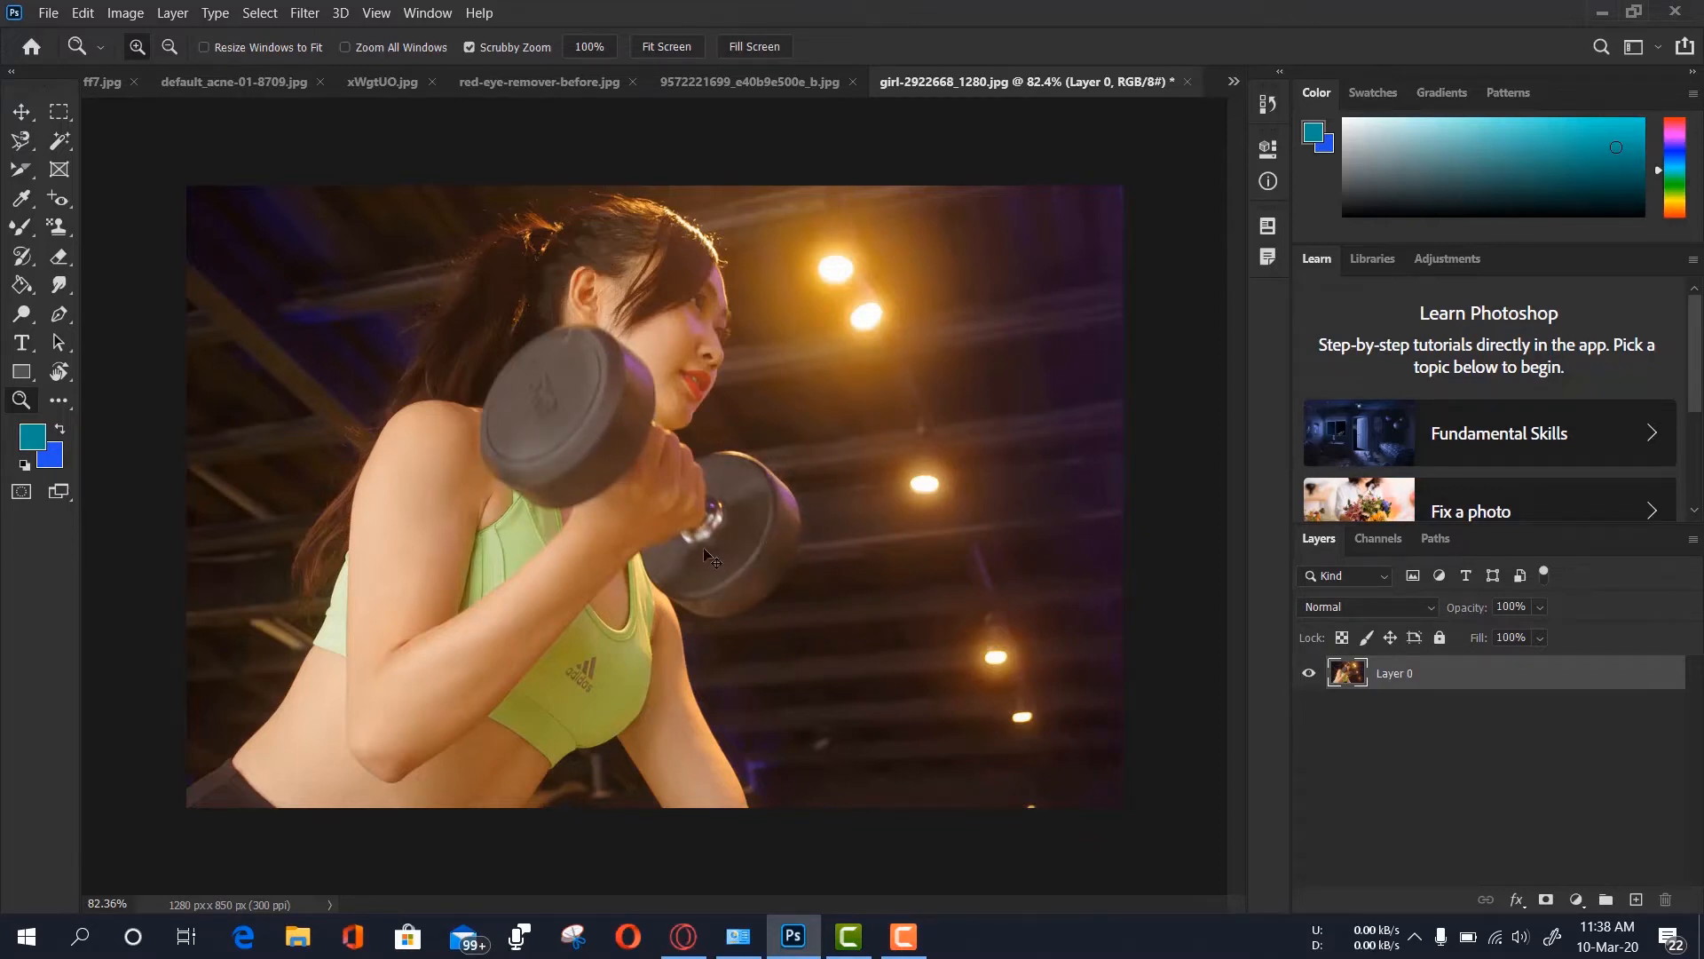
{"action": "key", "text": "ctrl+z"}
{"action": "key", "text": "ctrl+z"}
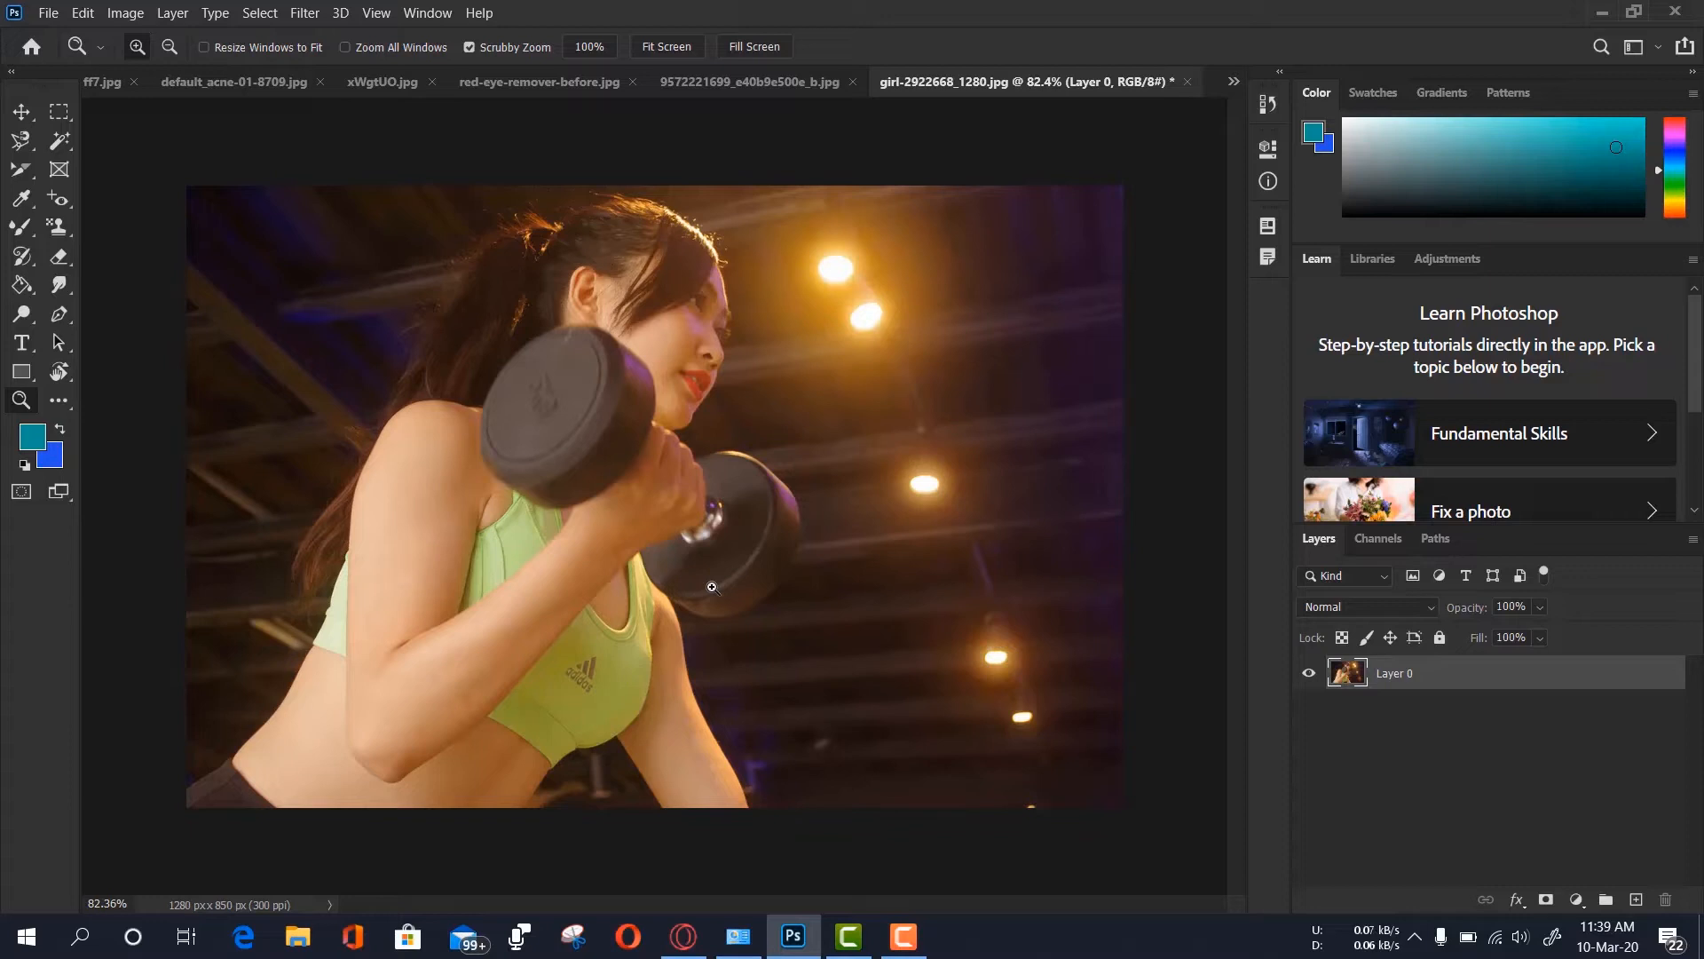
Return to the Dodge tool after trying the Burn tool and set its exposure to 100%
{"action": "left_click", "coordinate": [21, 313]}
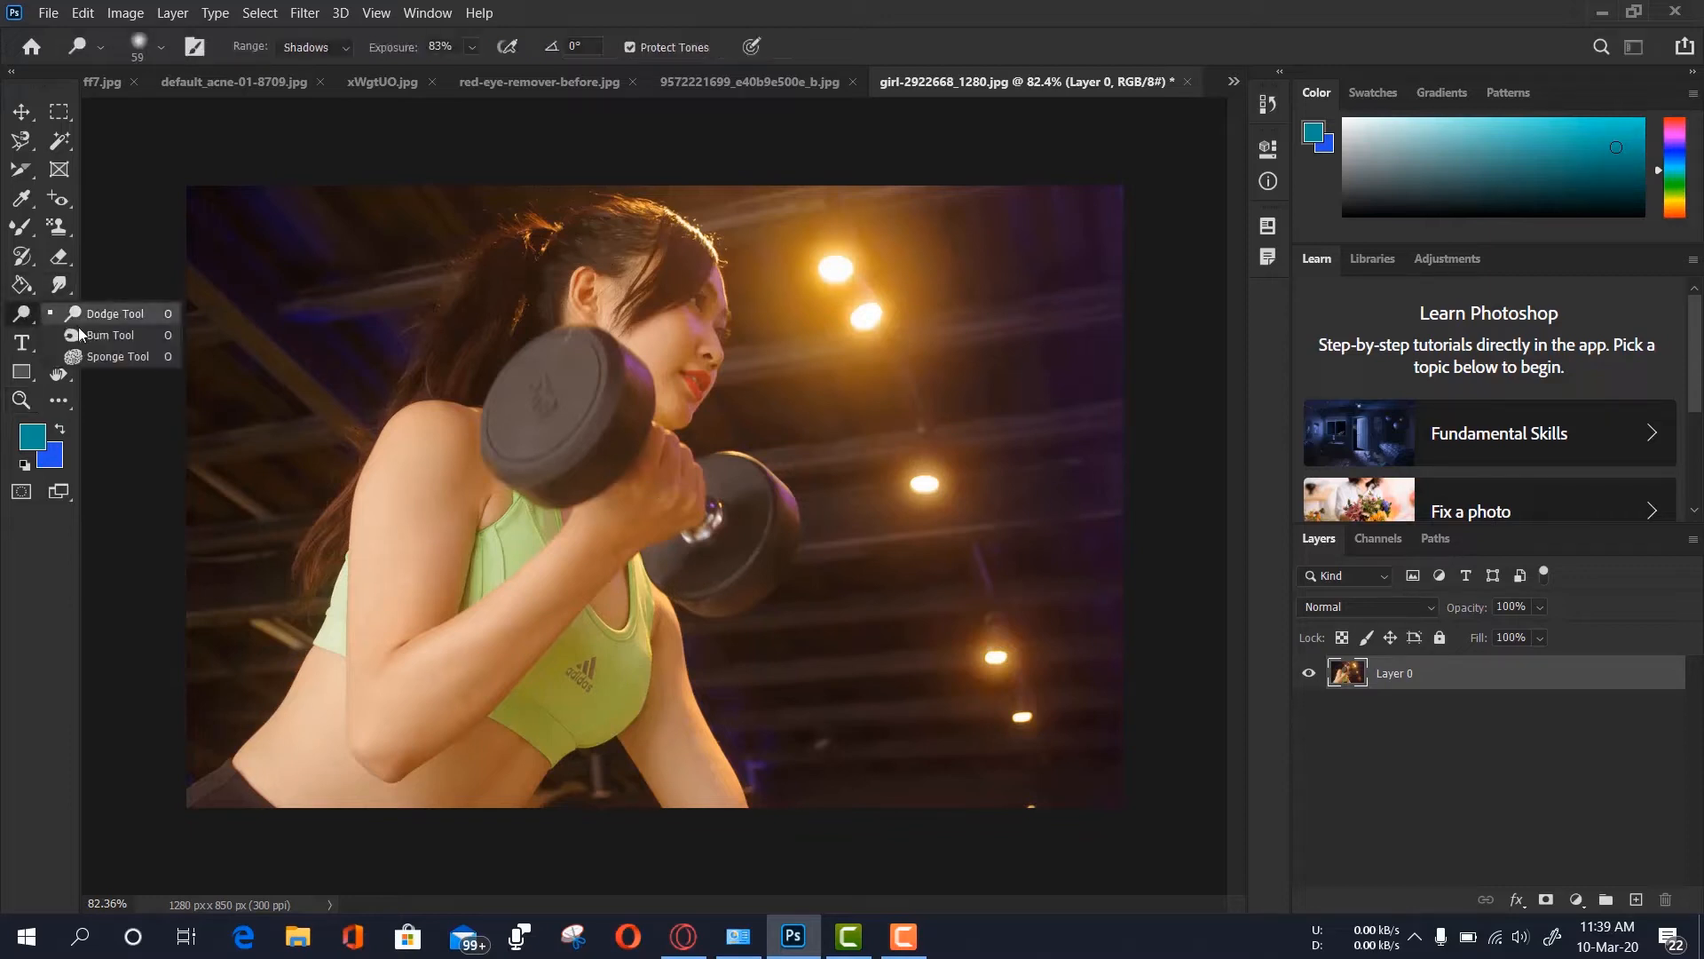
{"action": "left_click", "coordinate": [94, 338]}
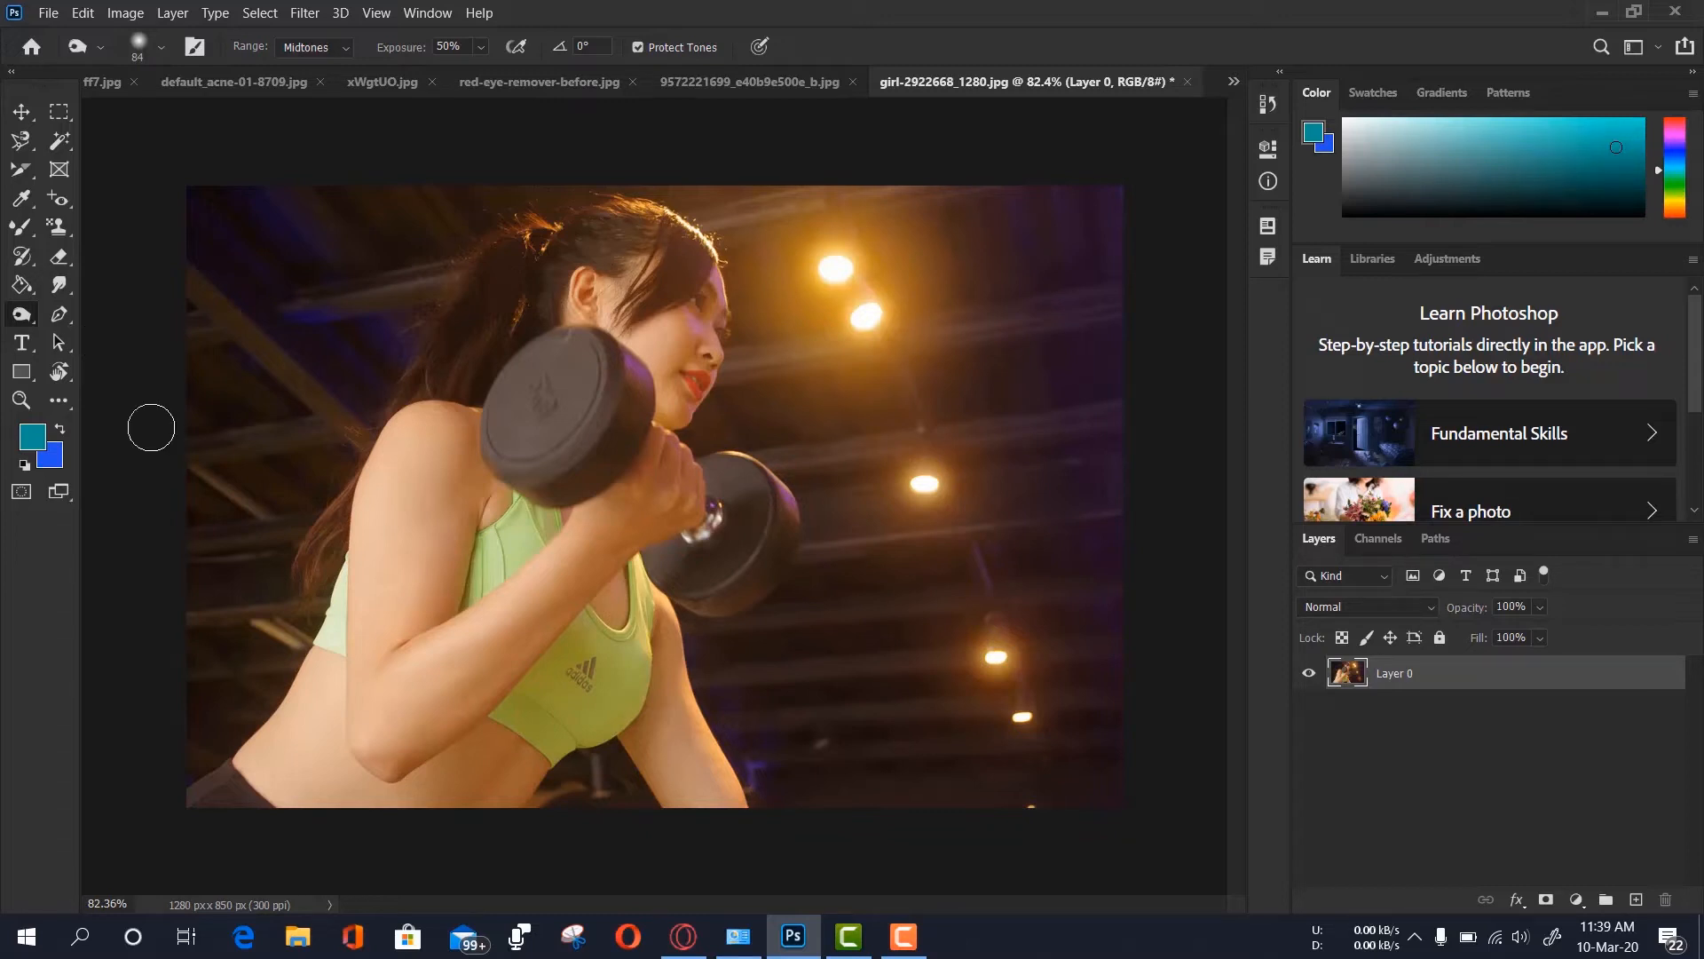
{"action": "right_click", "coordinate": [21, 315]}
{"action": "left_click", "coordinate": [93, 331]}
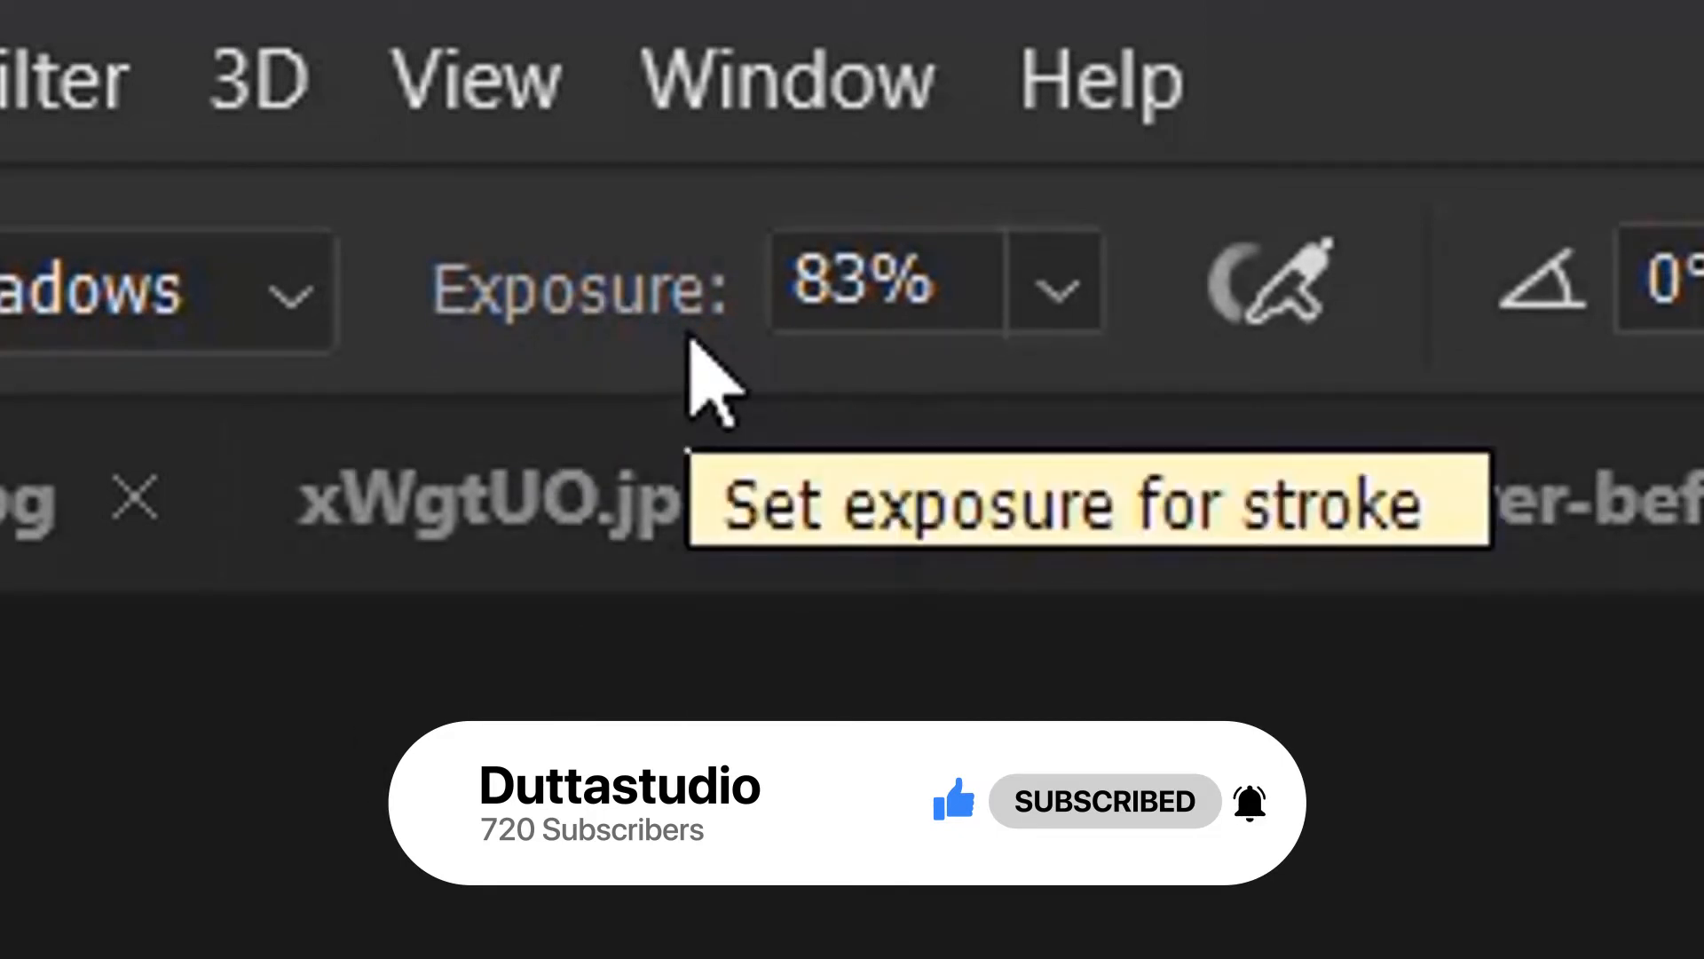
{"action": "left_click_drag", "start_coordinate": [571, 334], "coordinate": [1009, 373]}
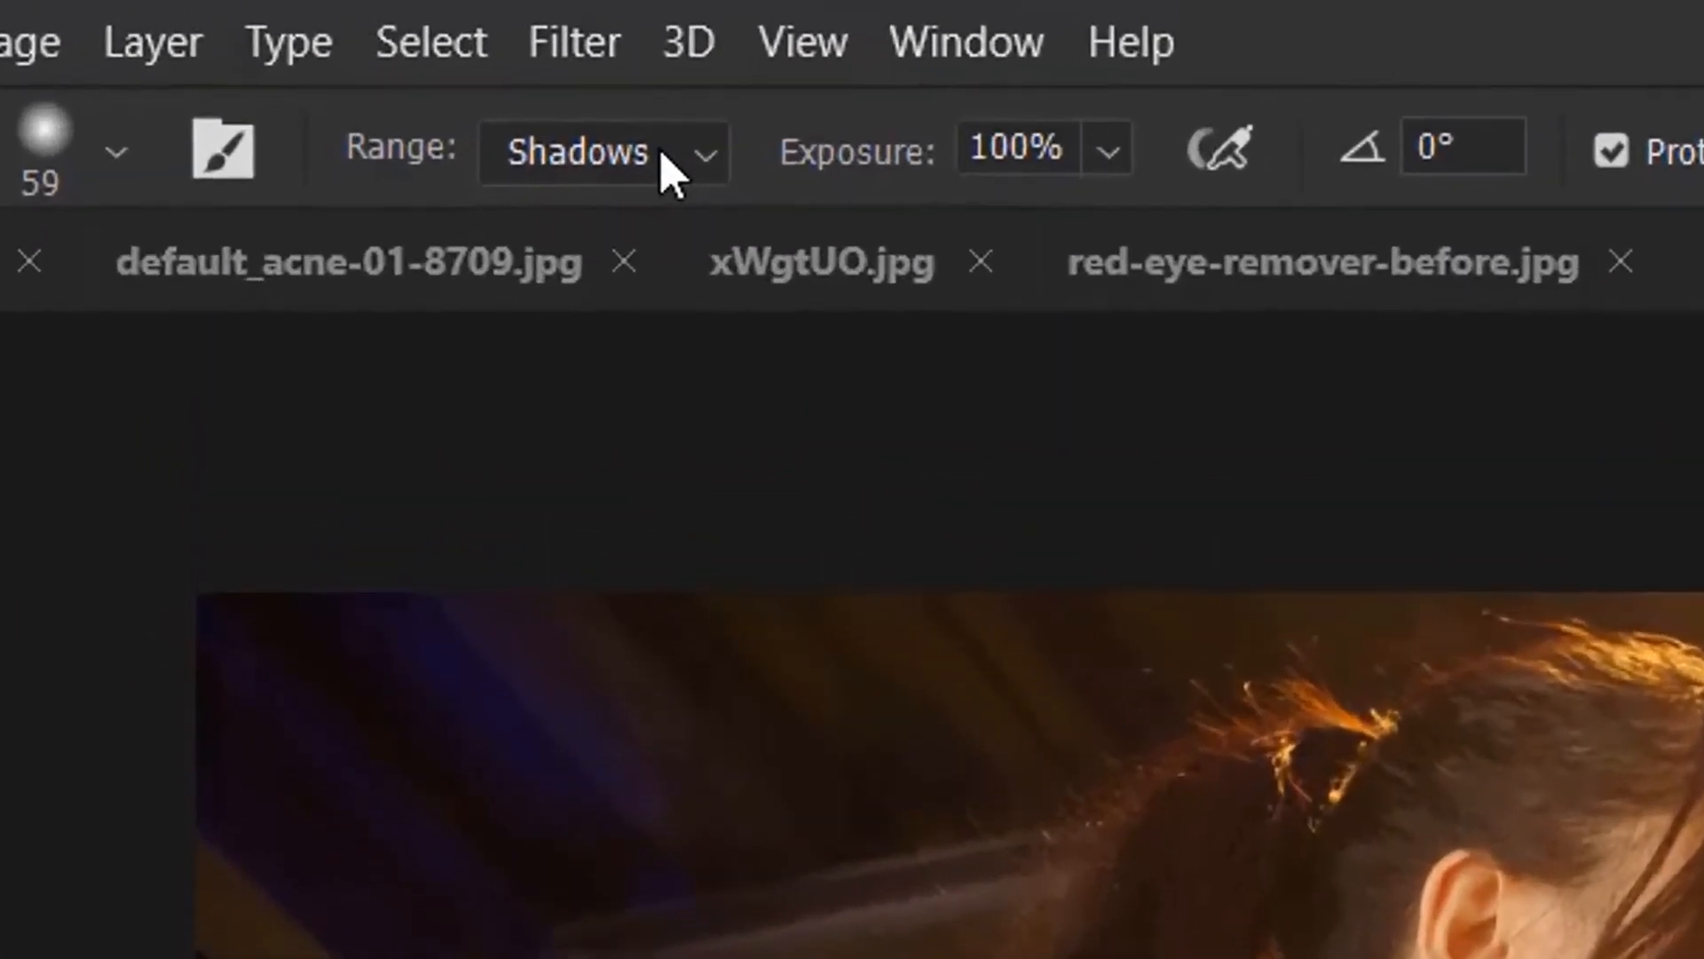
Review the Dodge tool's Shadows, Midtones and Highlights range options, keeping Shadows
{"action": "left_click", "coordinate": [339, 49]}
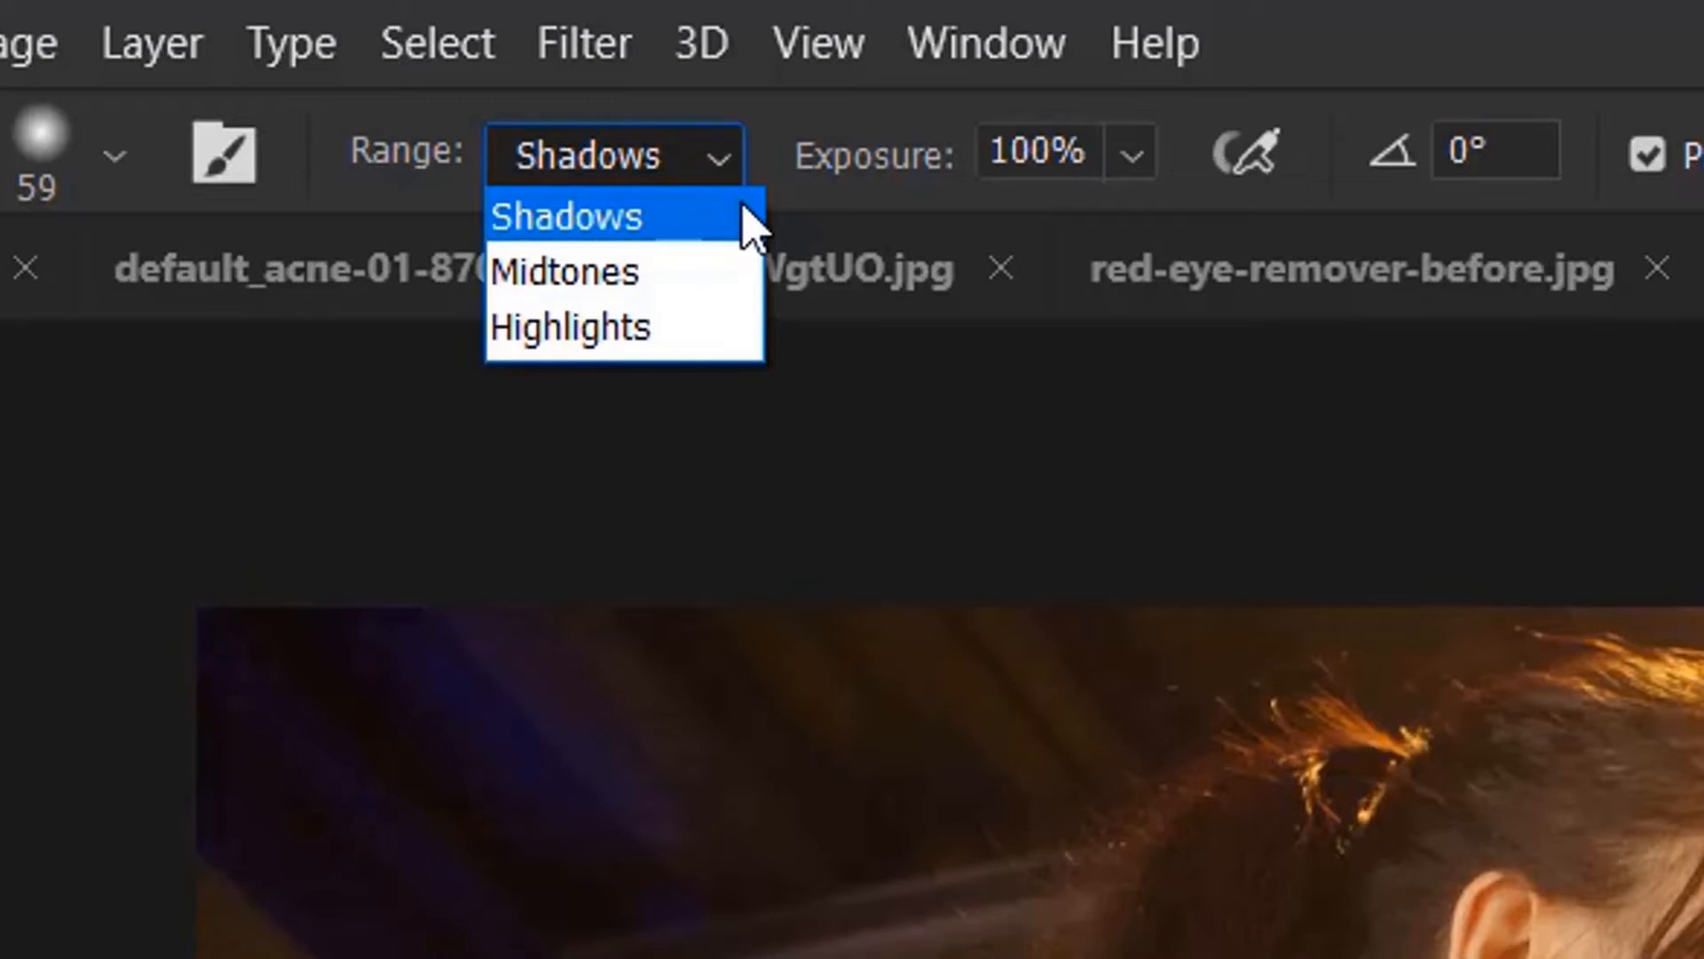
{"action": "left_click", "coordinate": [716, 147]}
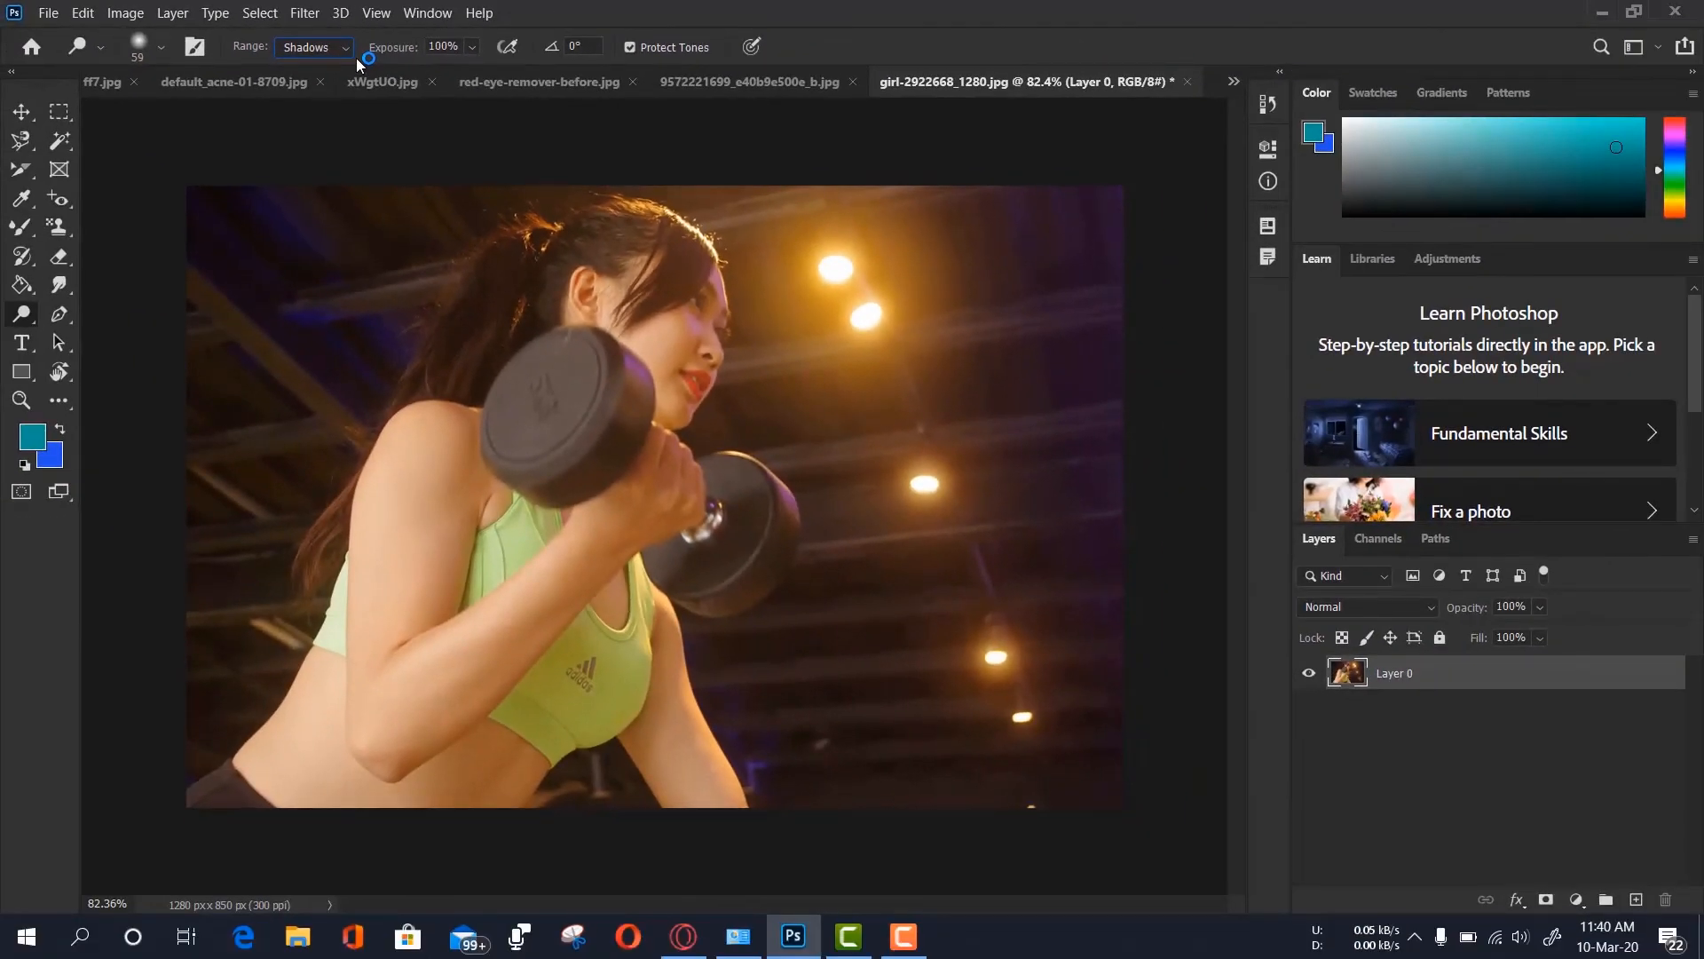
{"action": "left_click", "coordinate": [325, 46]}
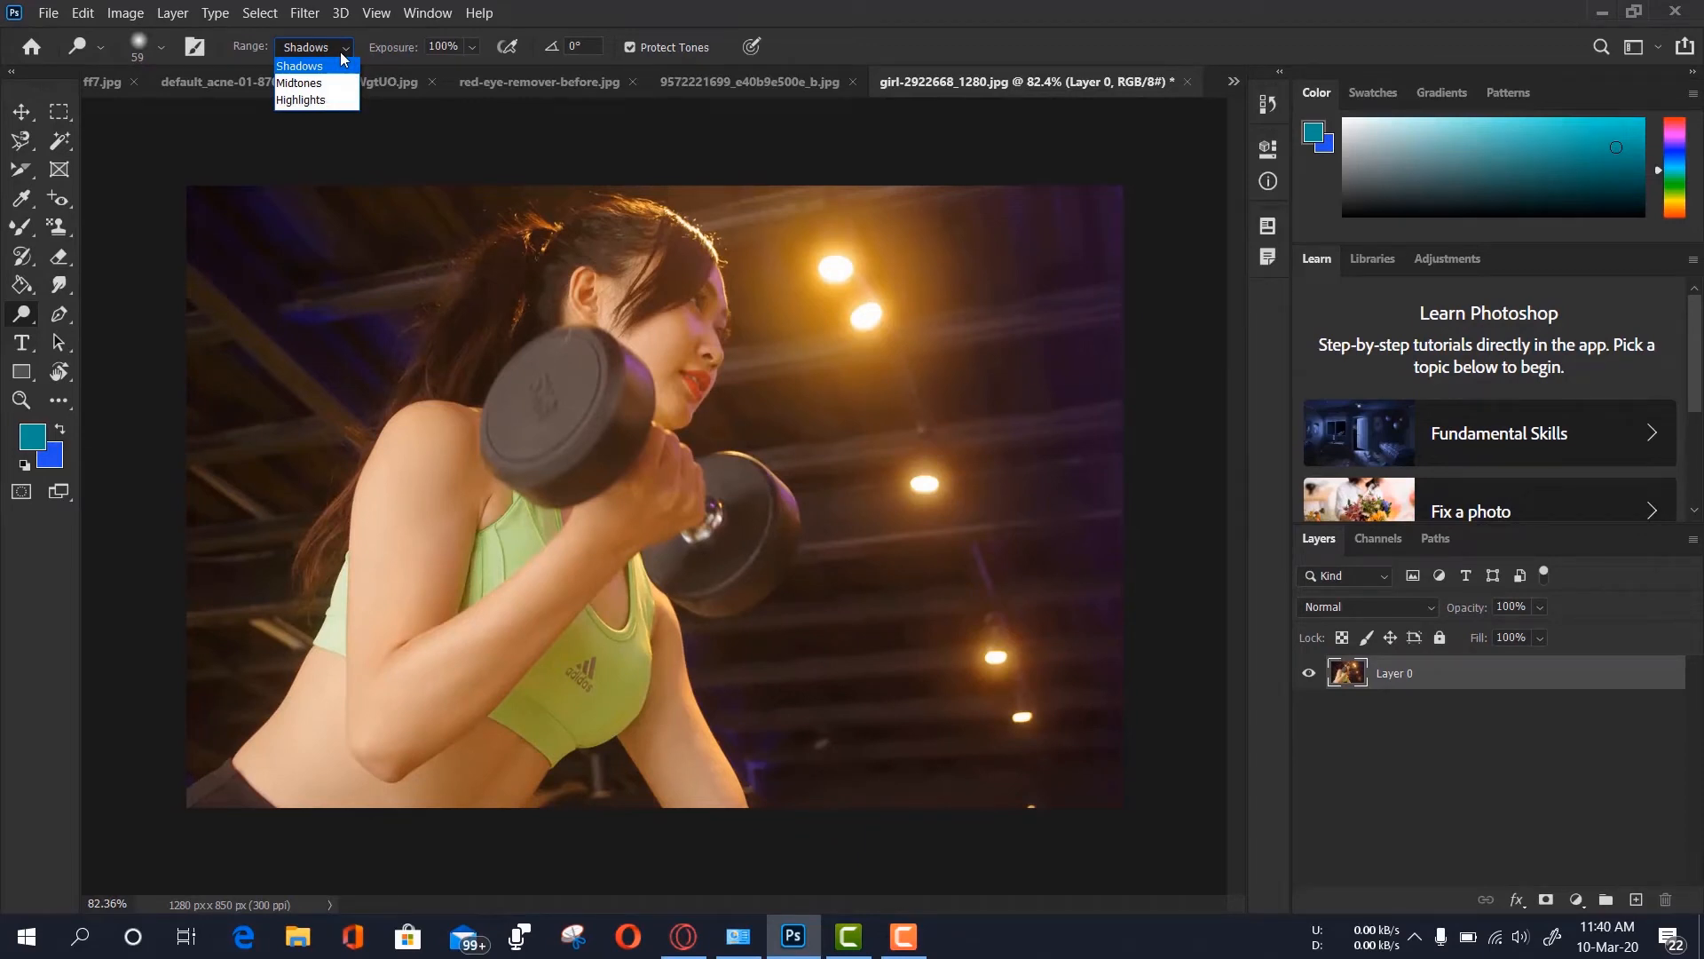
{"action": "left_click", "coordinate": [342, 57]}
Darken the bare waist skin around the elbow with the Burn tool, using Midtones range and 50% exposure
{"action": "right_click", "coordinate": [21, 313]}
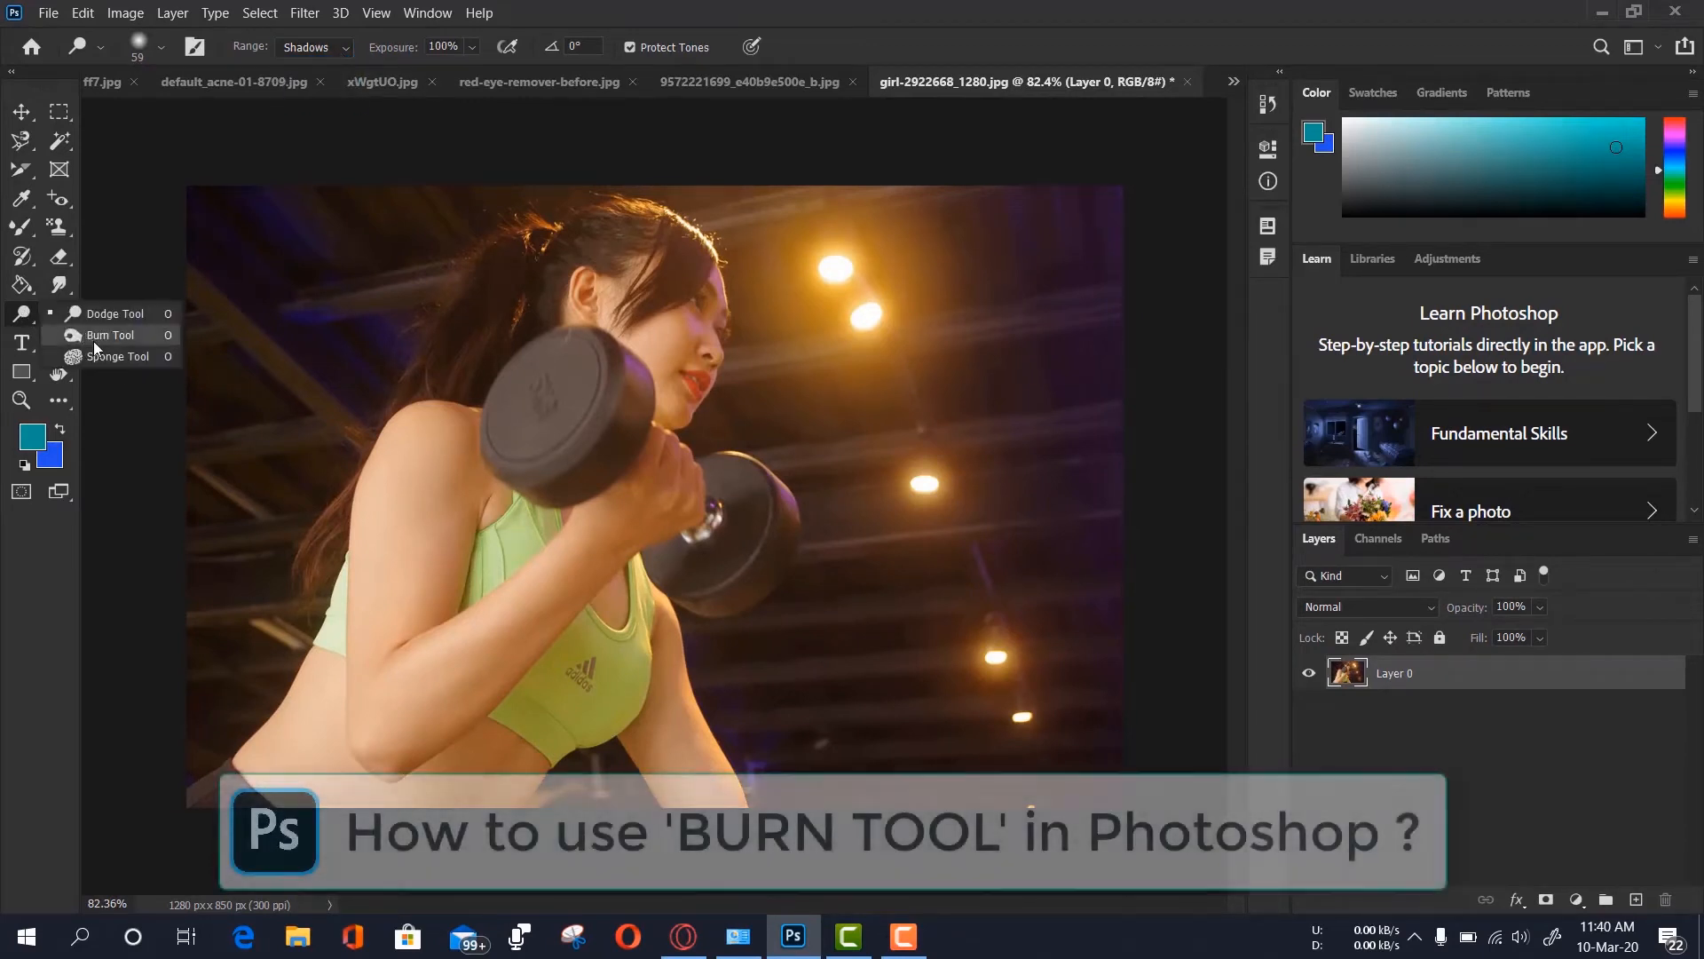
{"action": "left_click", "coordinate": [94, 342]}
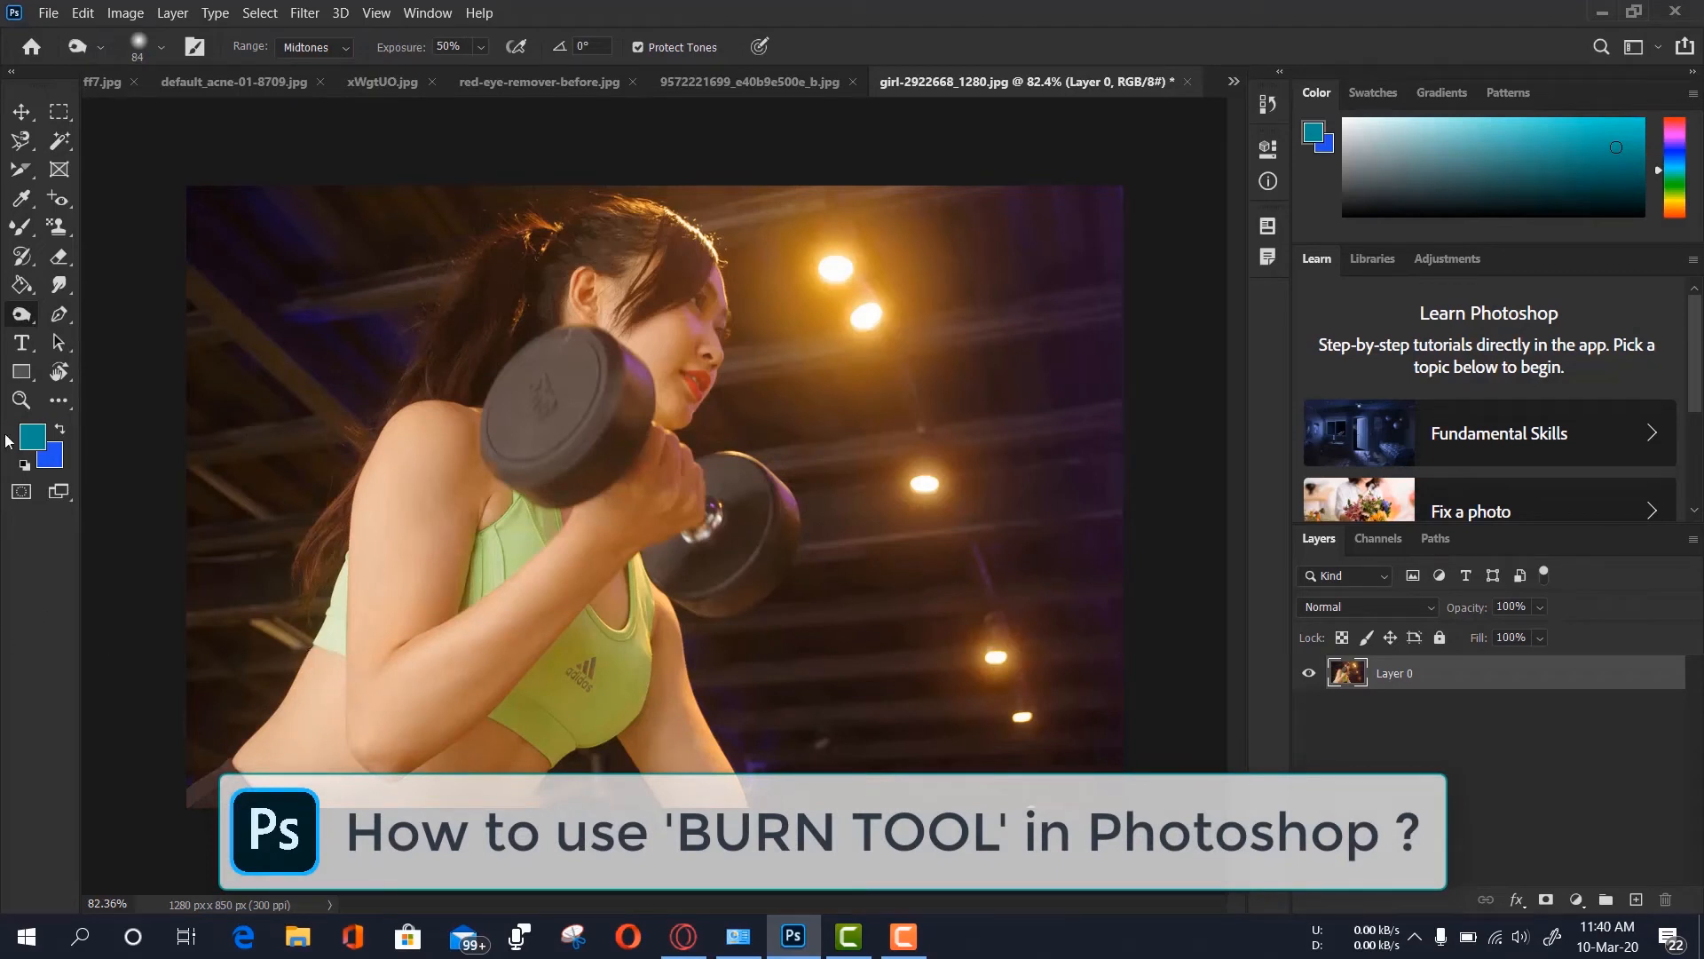
{"action": "left_click", "coordinate": [22, 400]}
{"action": "left_click", "coordinate": [257, 621]}
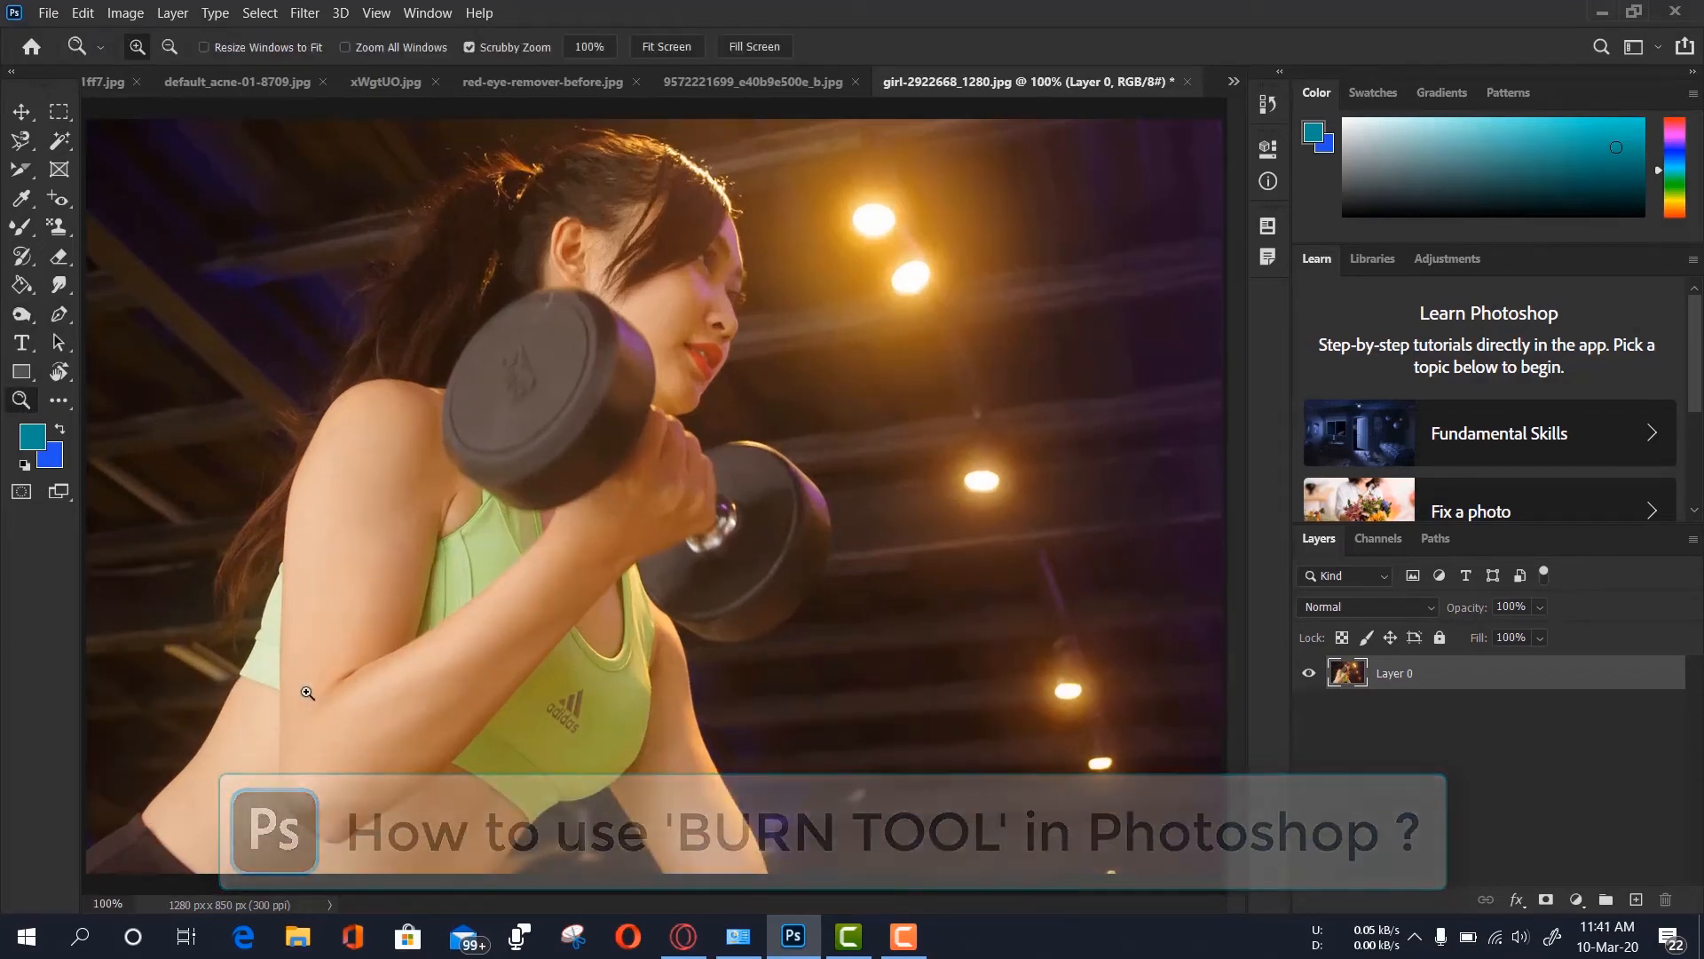
{"action": "left_click", "coordinate": [268, 724]}
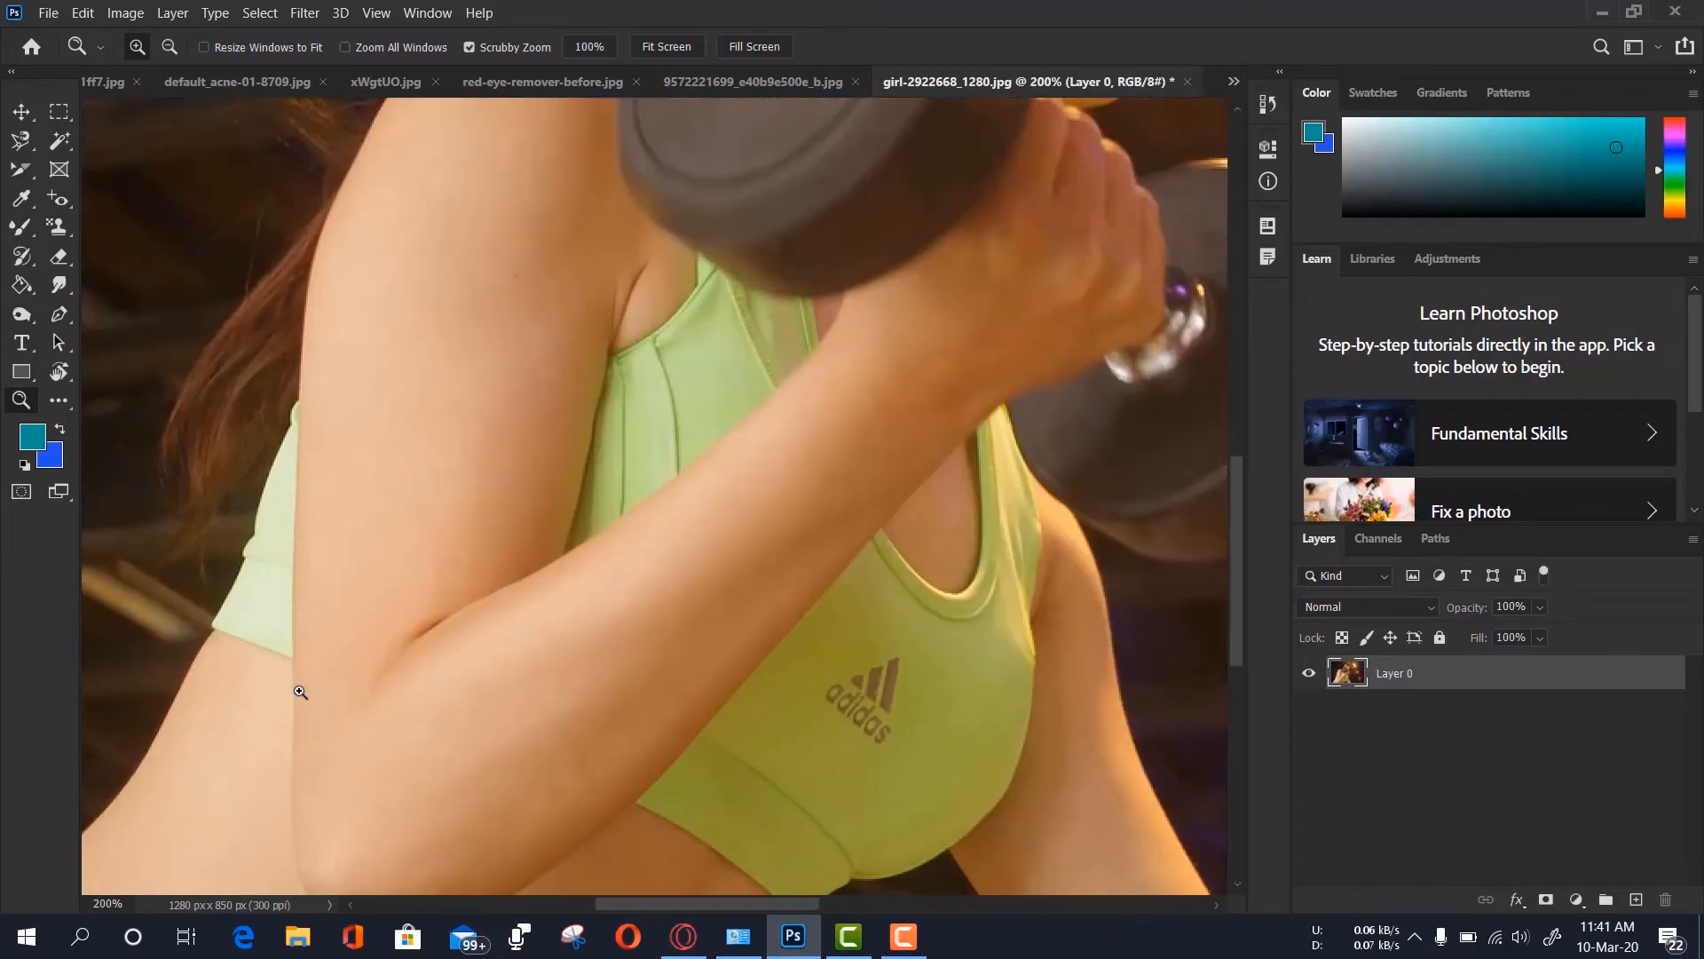
{"action": "left_click_drag", "start_coordinate": [457, 601], "coordinate": [661, 371]}
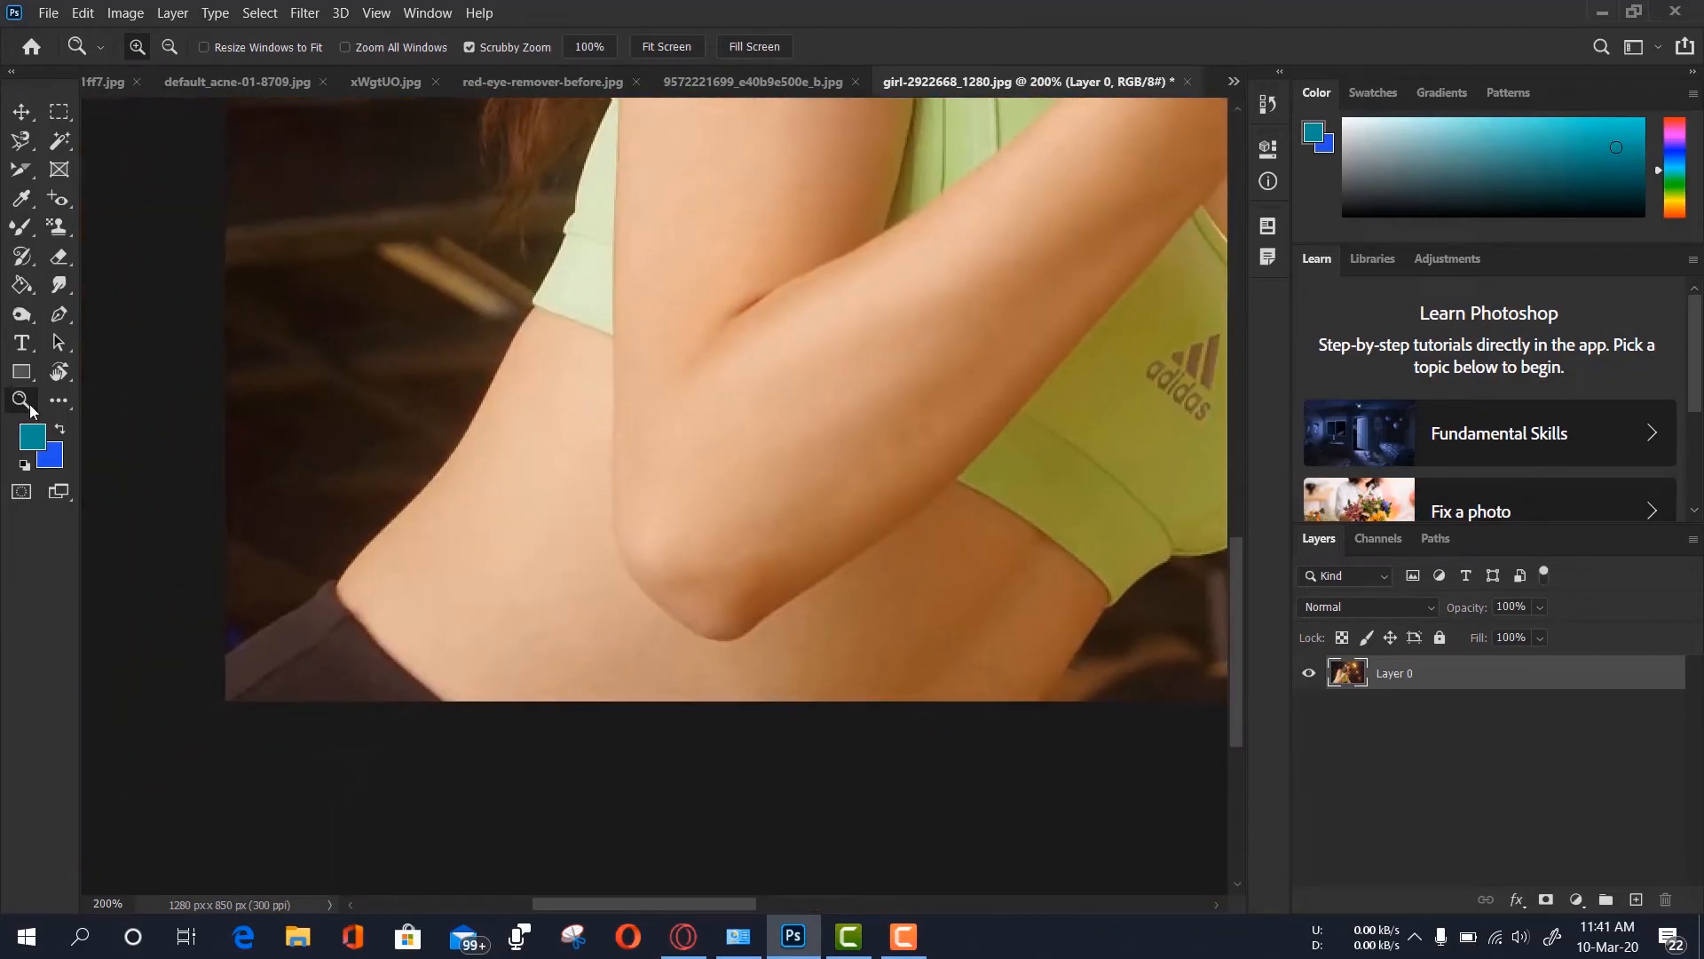
{"action": "left_click", "coordinate": [22, 313]}
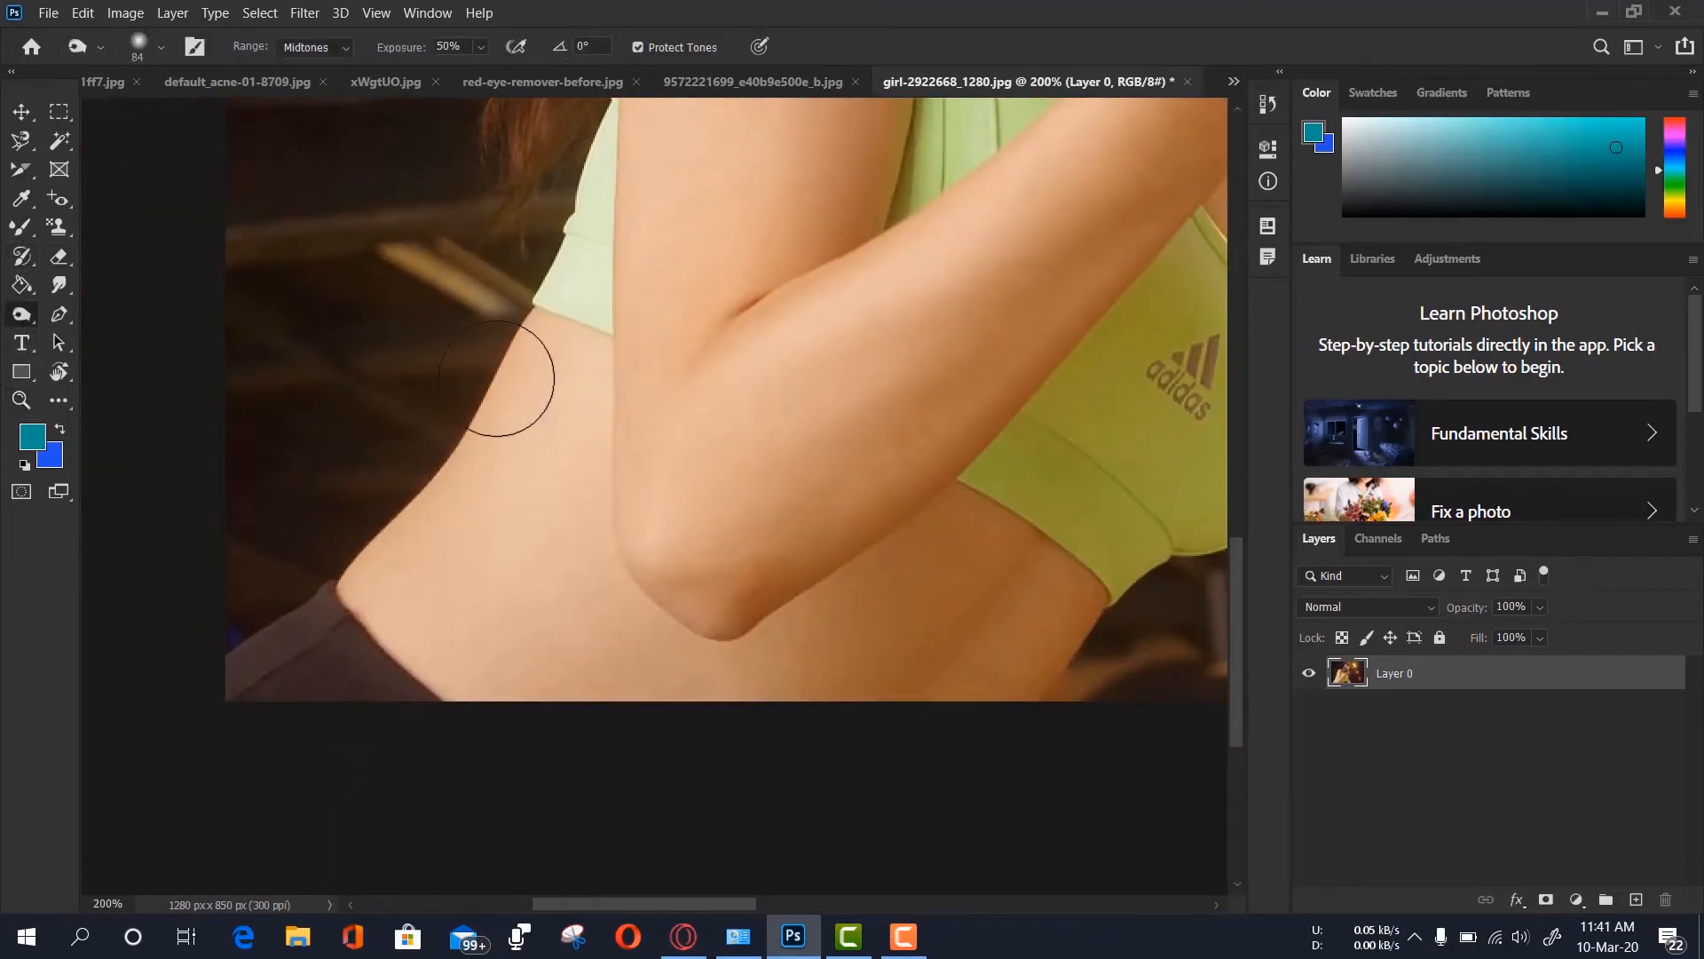
{"action": "mouse_move", "coordinate": [548, 406]}
{"action": "left_mouse_down"}
{"action": "mouse_move", "coordinate": [516, 486]}
{"action": "mouse_move", "coordinate": [411, 587]}
{"action": "mouse_move", "coordinate": [450, 570]}
{"action": "mouse_move", "coordinate": [566, 426]}
{"action": "mouse_move", "coordinate": [512, 597]}
{"action": "mouse_move", "coordinate": [610, 636]}
{"action": "mouse_move", "coordinate": [588, 651]}
{"action": "mouse_move", "coordinate": [553, 390]}
{"action": "mouse_move", "coordinate": [515, 560]}
{"action": "mouse_move", "coordinate": [468, 621]}
{"action": "mouse_move", "coordinate": [438, 622]}
{"action": "mouse_move", "coordinate": [579, 693]}
{"action": "mouse_move", "coordinate": [775, 688]}
{"action": "mouse_move", "coordinate": [857, 625]}
{"action": "mouse_move", "coordinate": [677, 684]}
{"action": "mouse_move", "coordinate": [582, 609]}
{"action": "mouse_move", "coordinate": [571, 371]}
{"action": "mouse_move", "coordinate": [528, 385]}
{"action": "mouse_move", "coordinate": [390, 589]}
{"action": "mouse_move", "coordinate": [484, 655]}
{"action": "mouse_move", "coordinate": [589, 609]}
{"action": "left_mouse_up"}
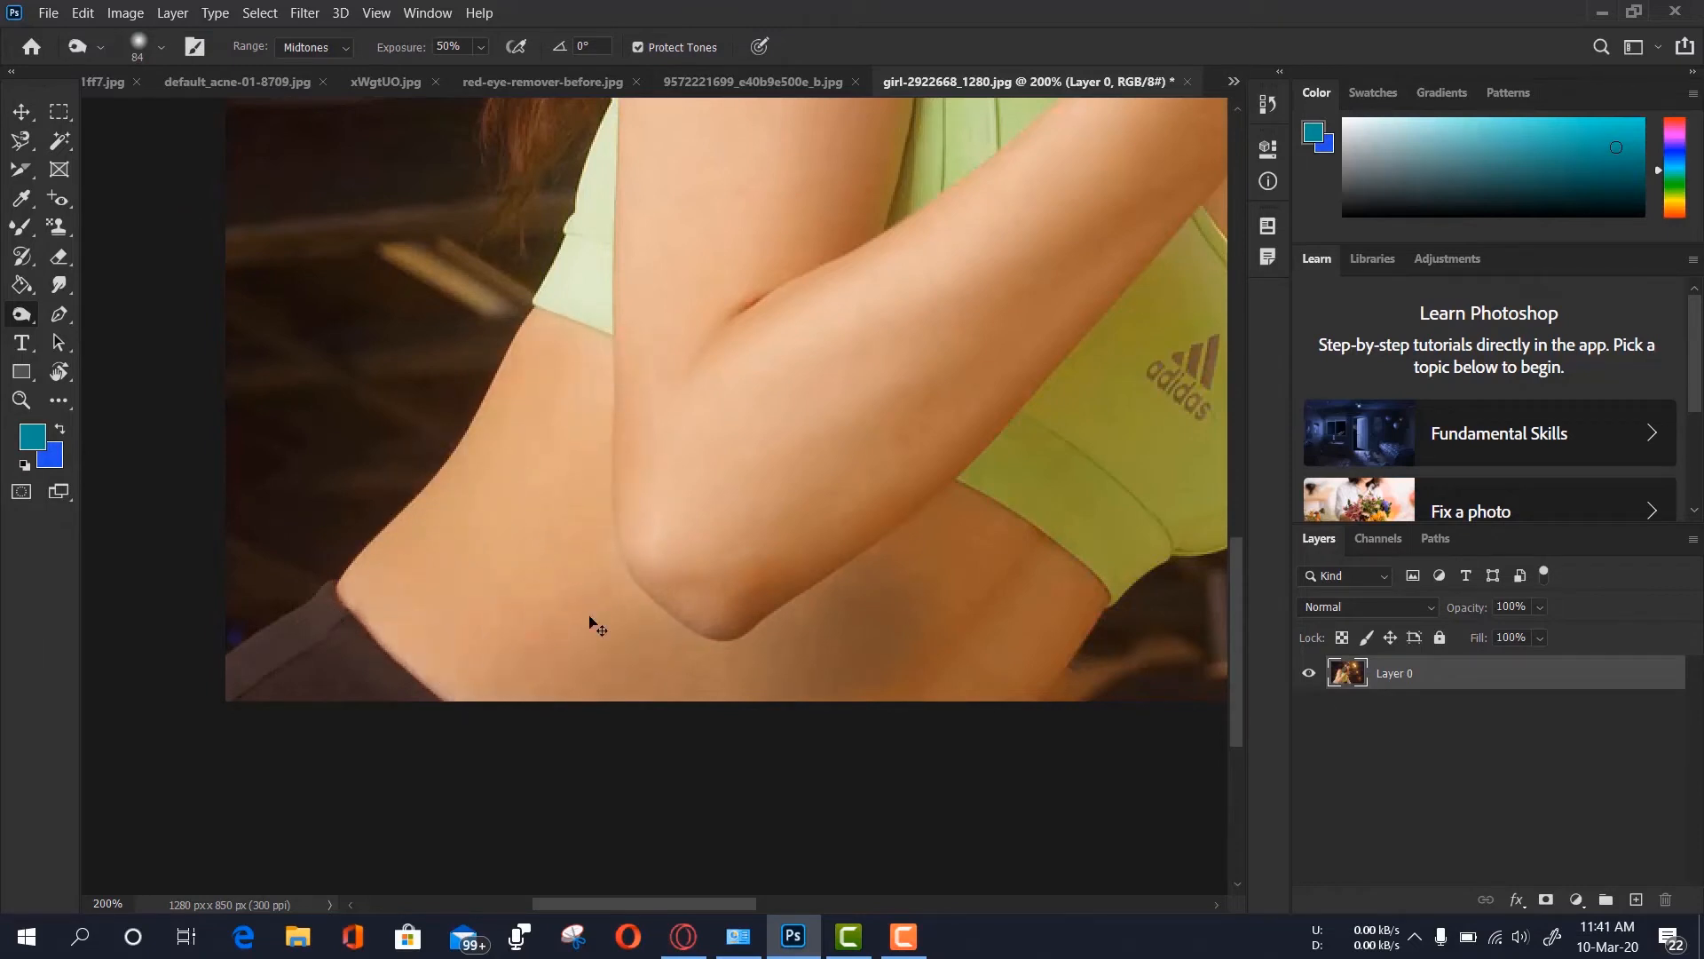
Compare the waist skin before and after burning, keeping the darkening applied
{"action": "key", "text": "ctrl+z"}
{"action": "key", "text": "ctrl+shift+z"}
{"action": "key", "text": "ctrl+z"}
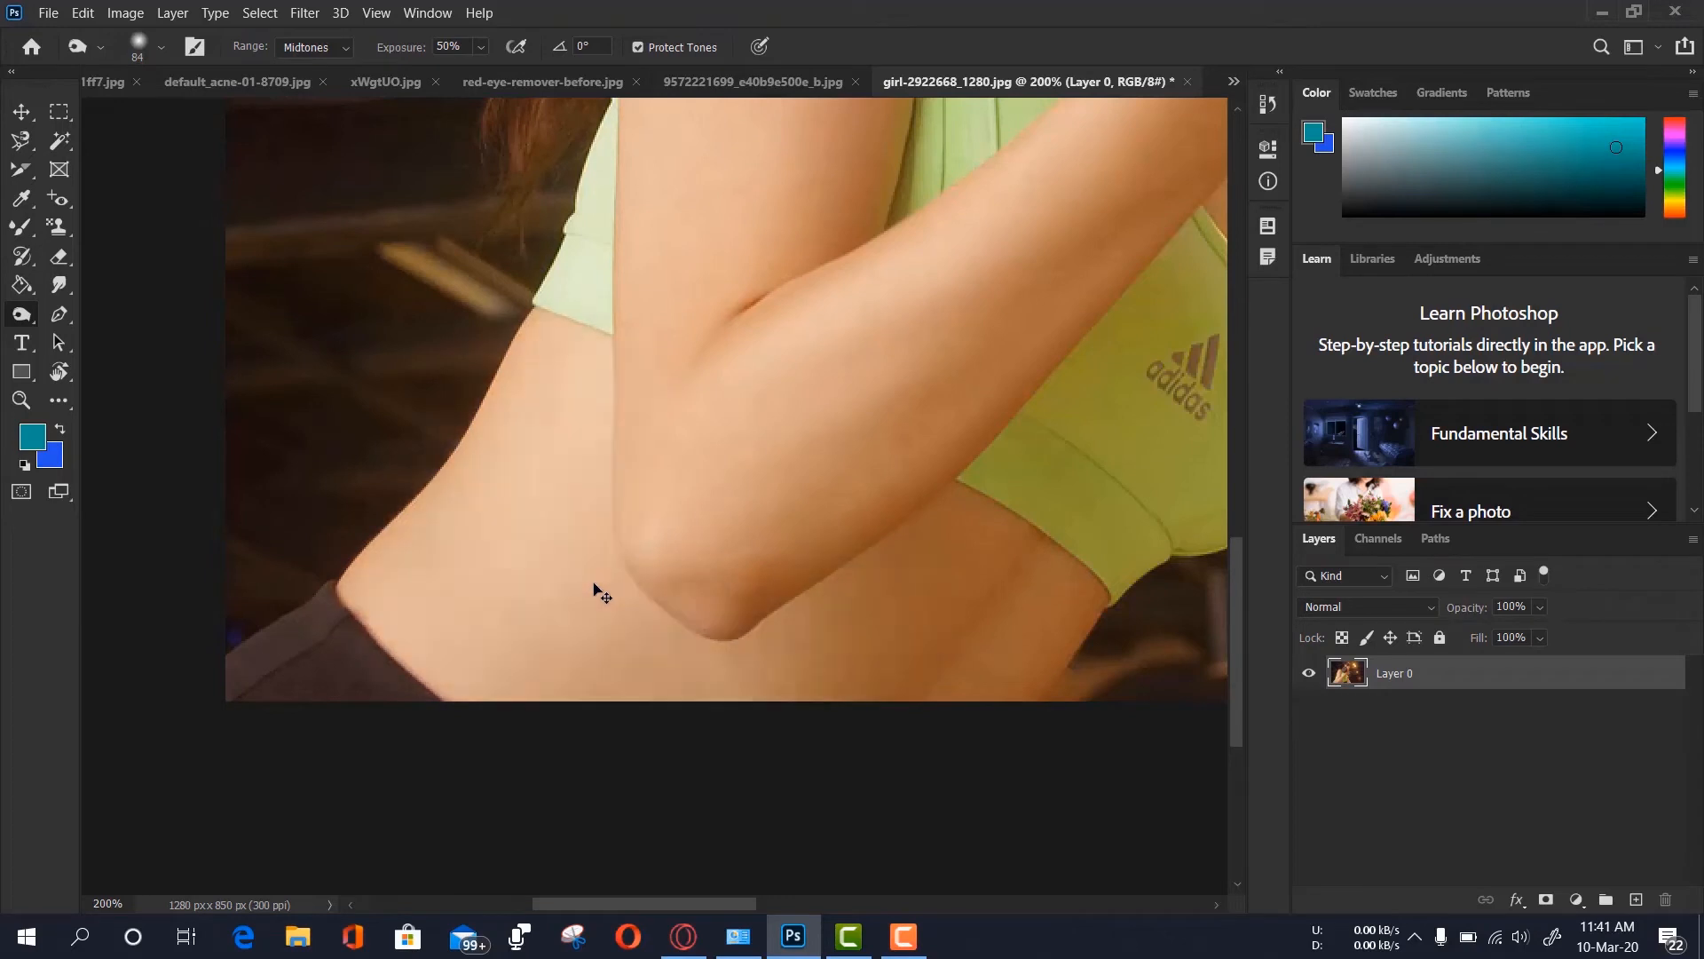
{"action": "key", "text": "ctrl+shift+z"}
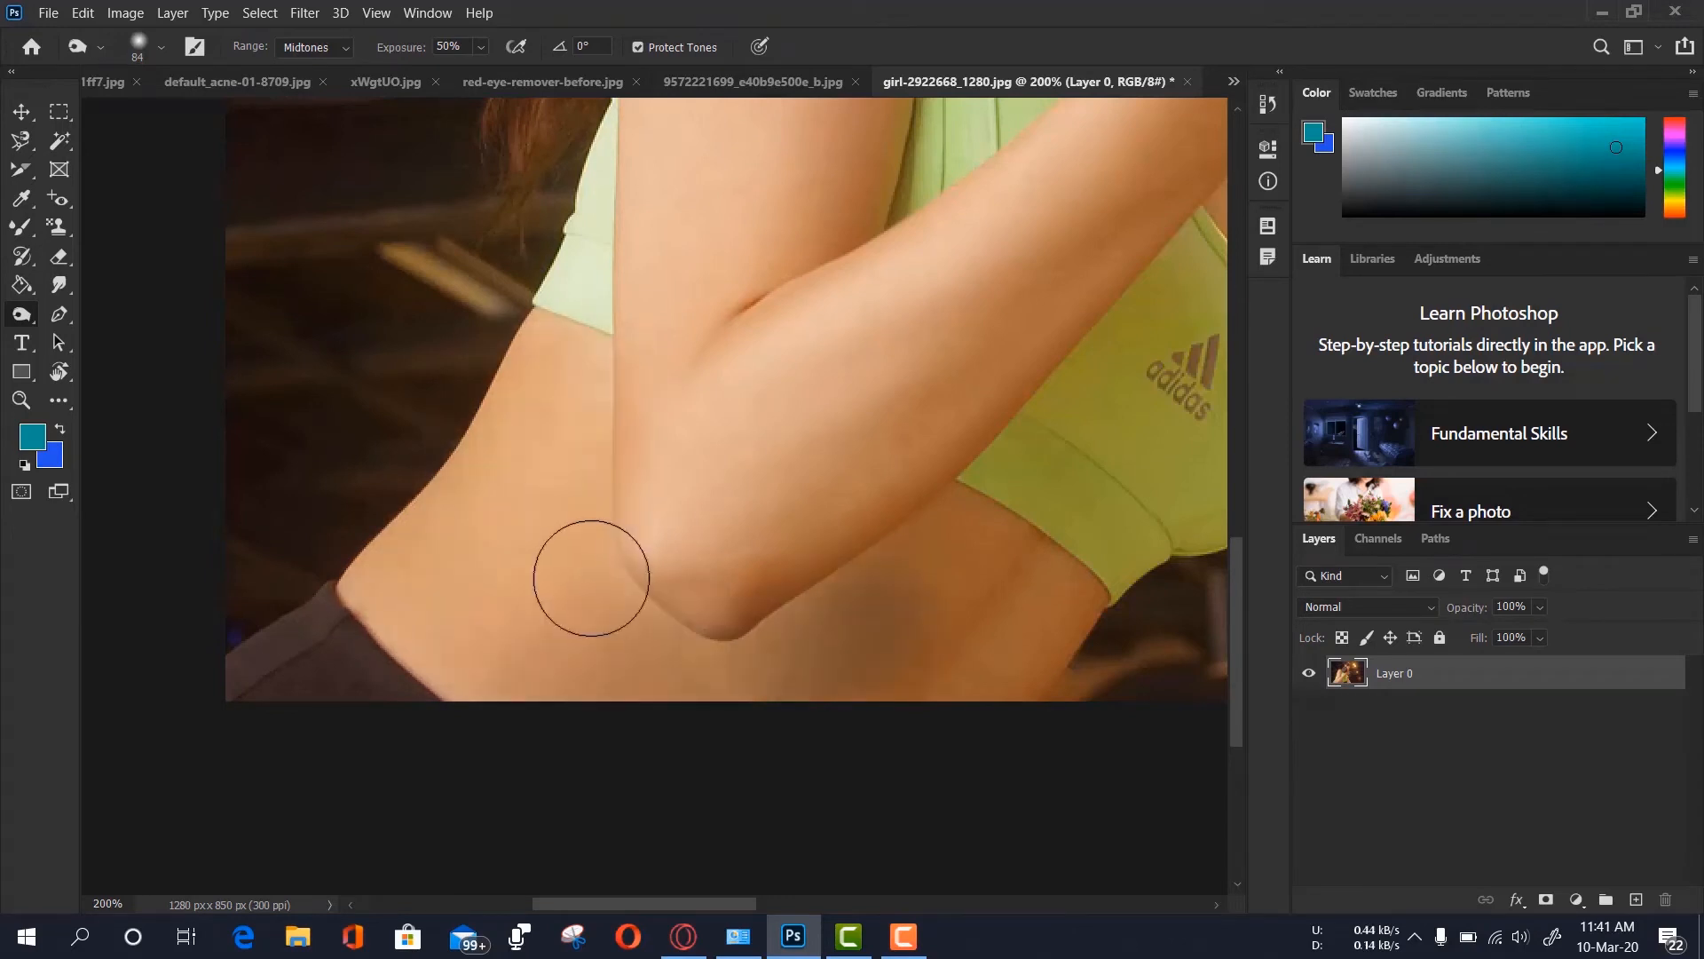
Darken the skin of the raised arm with the Burn tool, using Midtones range and 50% exposure
{"action": "left_click", "coordinate": [21, 400]}
{"action": "left_click_drag", "start_coordinate": [577, 430], "coordinate": [545, 470]}
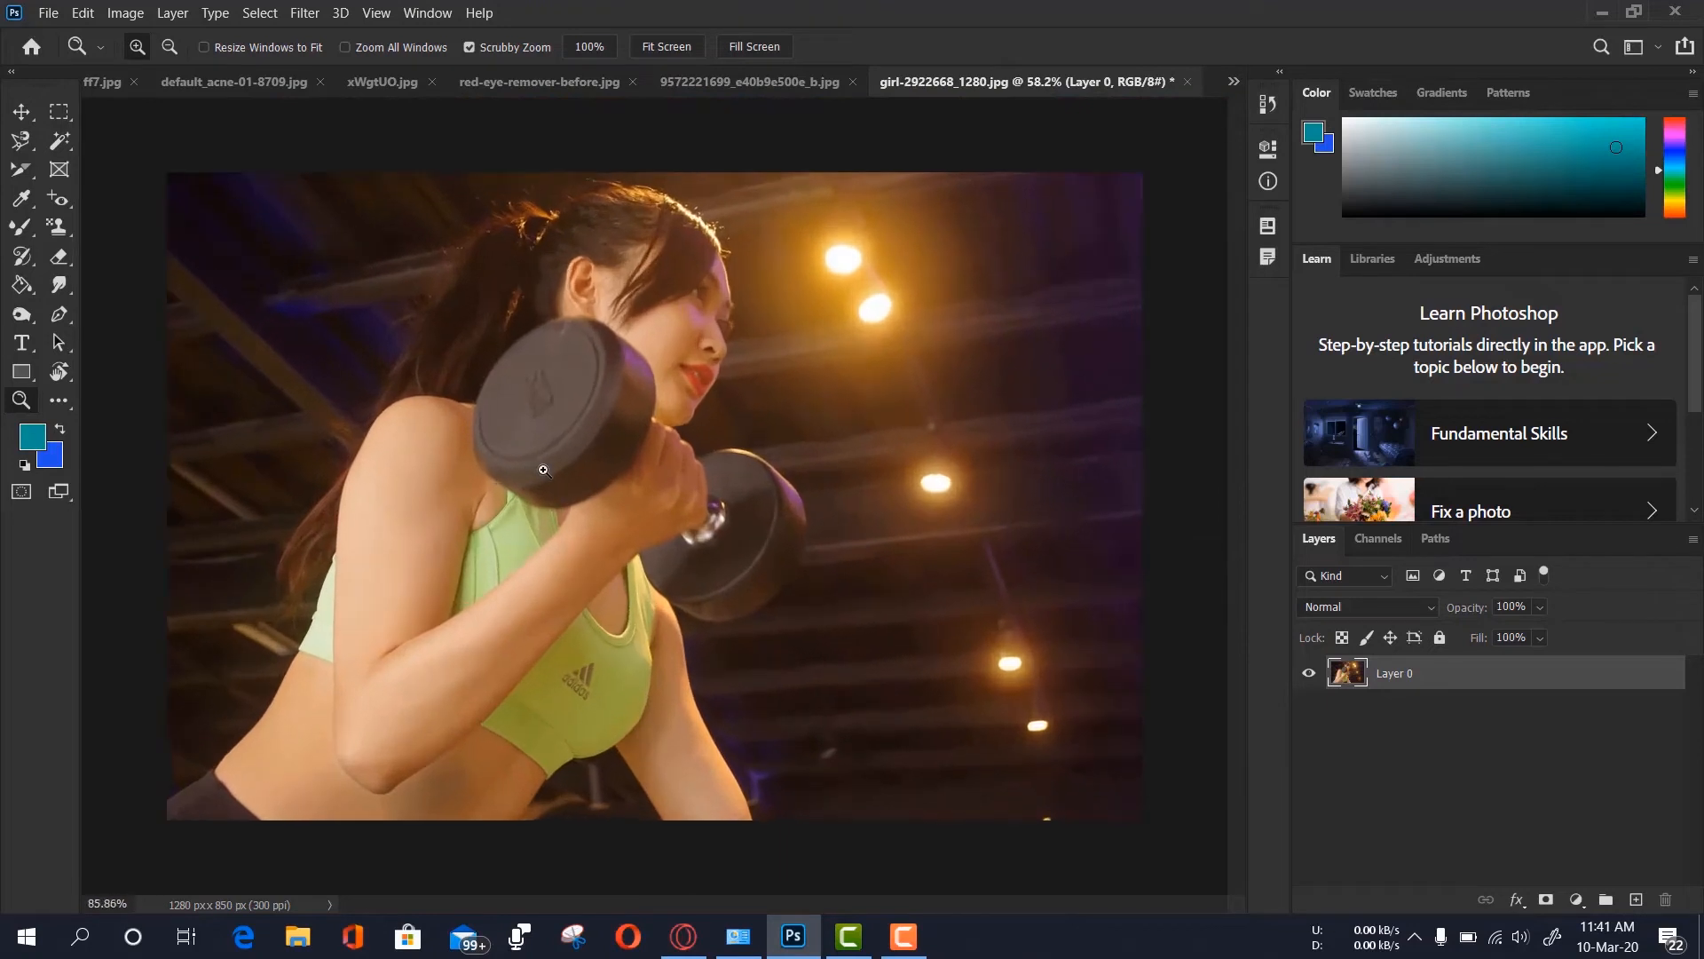
{"action": "left_click", "coordinate": [29, 317]}
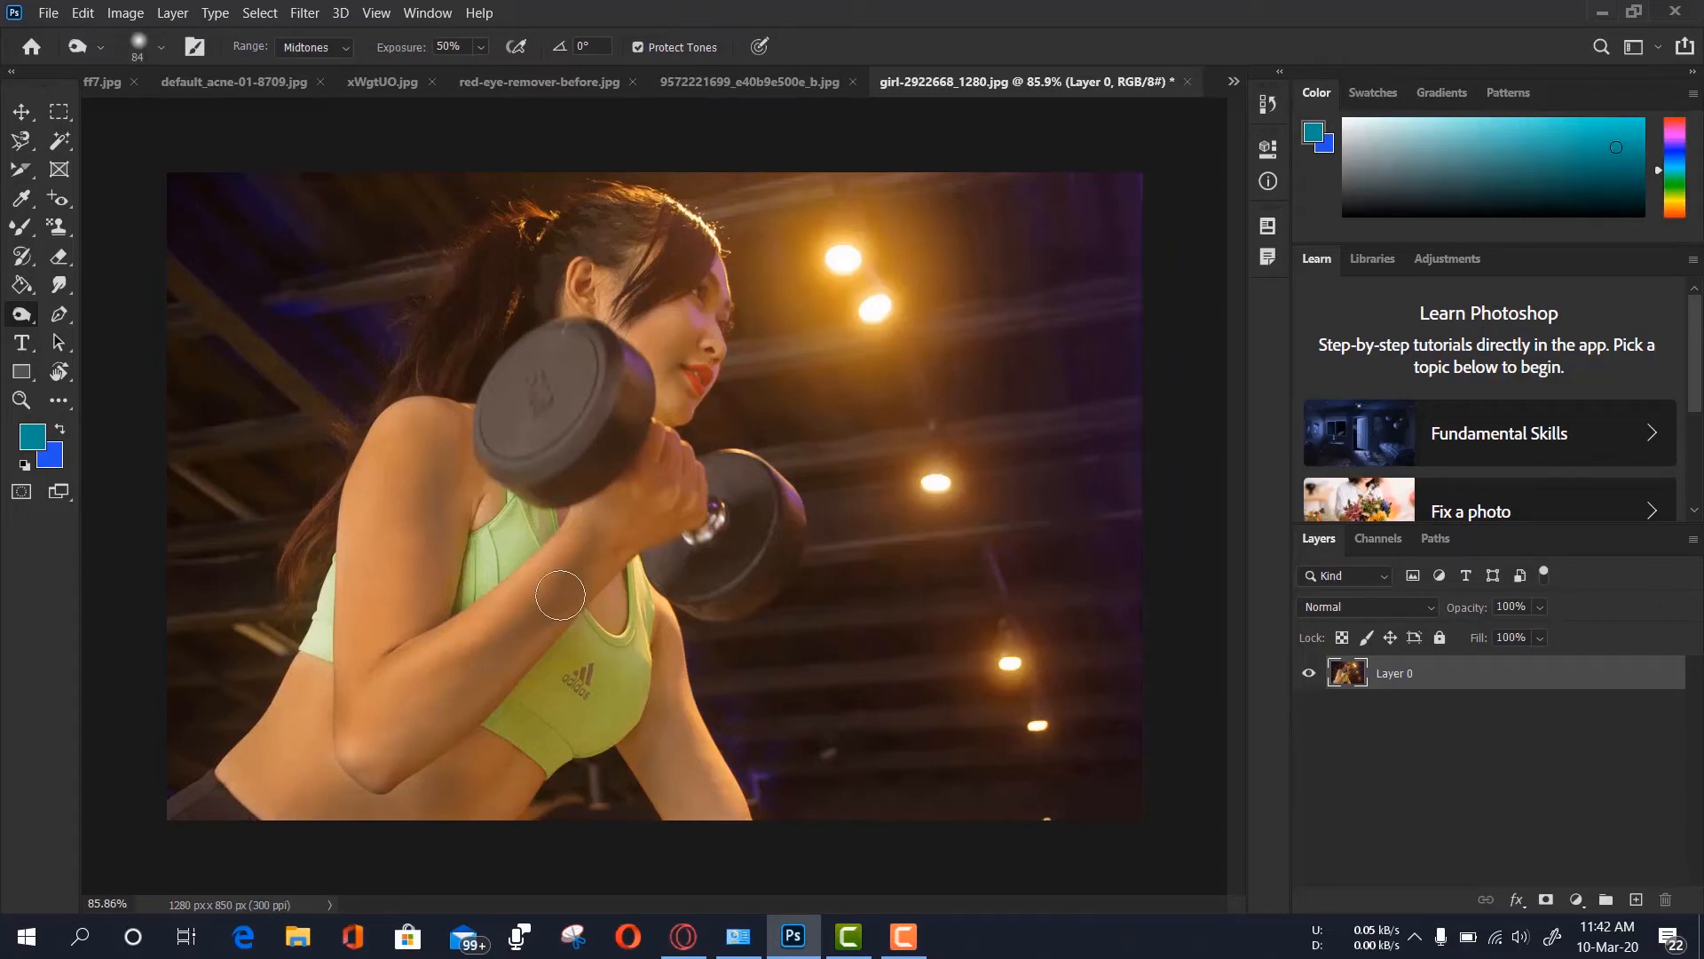
Compare the raised arm with and without the two latest burn strokes, keeping both strokes
{"action": "key", "text": "ctrl+z"}
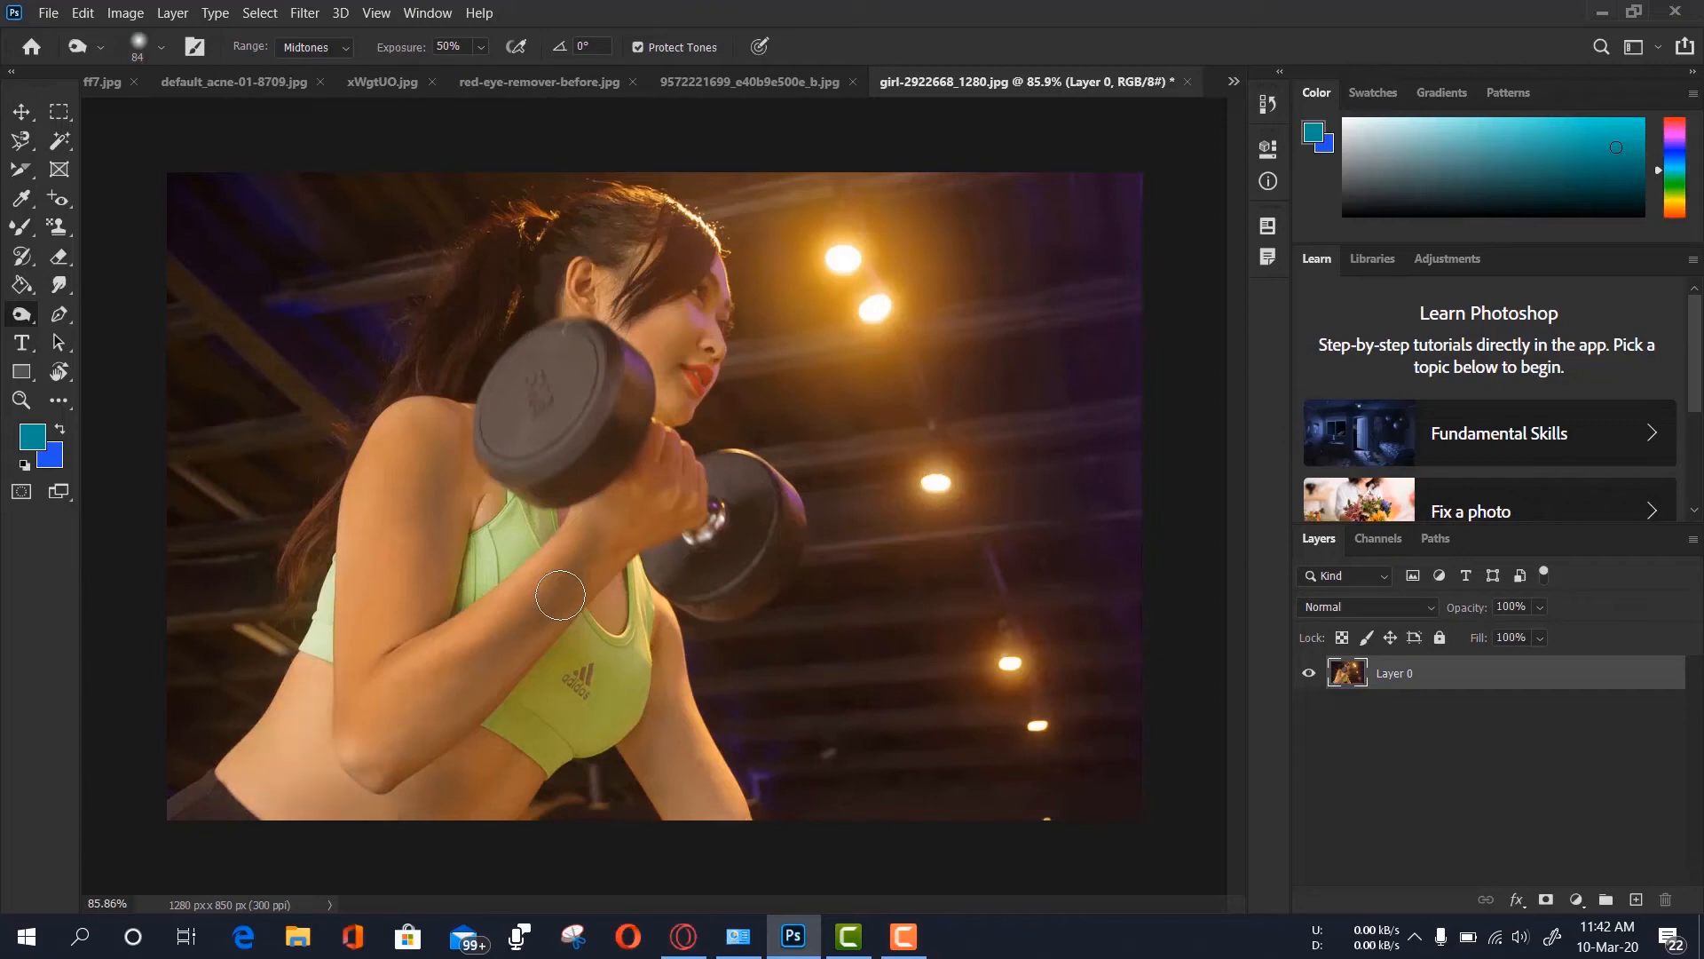
{"action": "key", "text": "ctrl+z"}
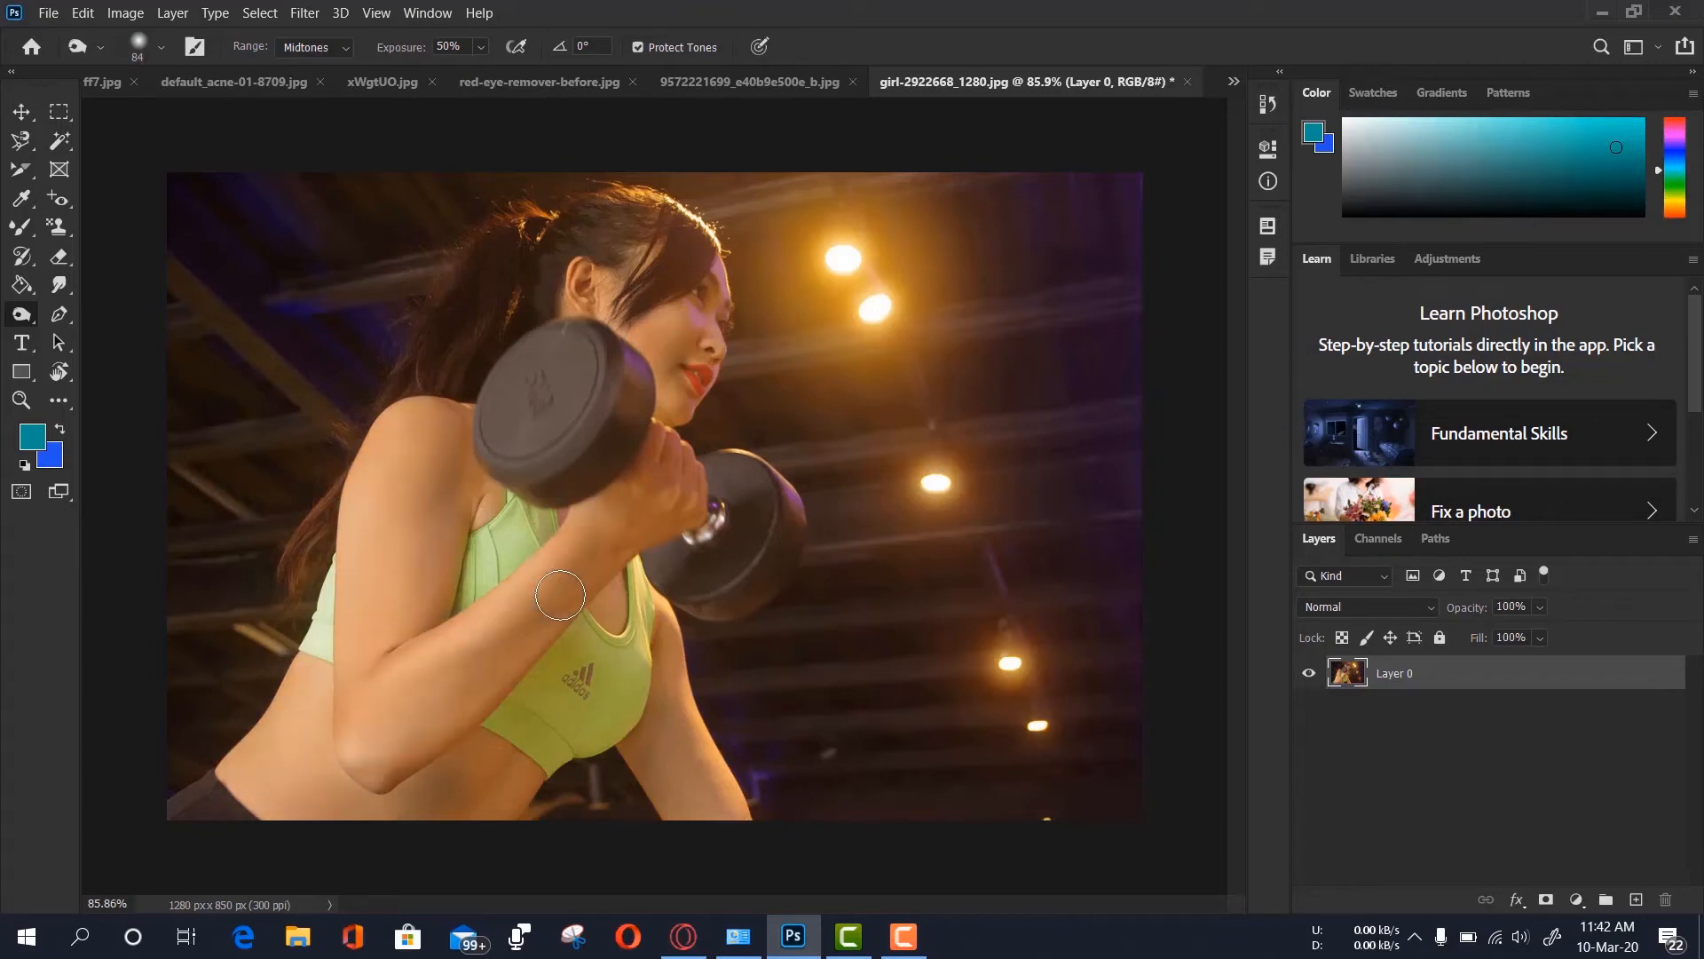
{"action": "key", "text": "ctrl+shift+z"}
{"action": "key", "text": "ctrl+shift+z"}
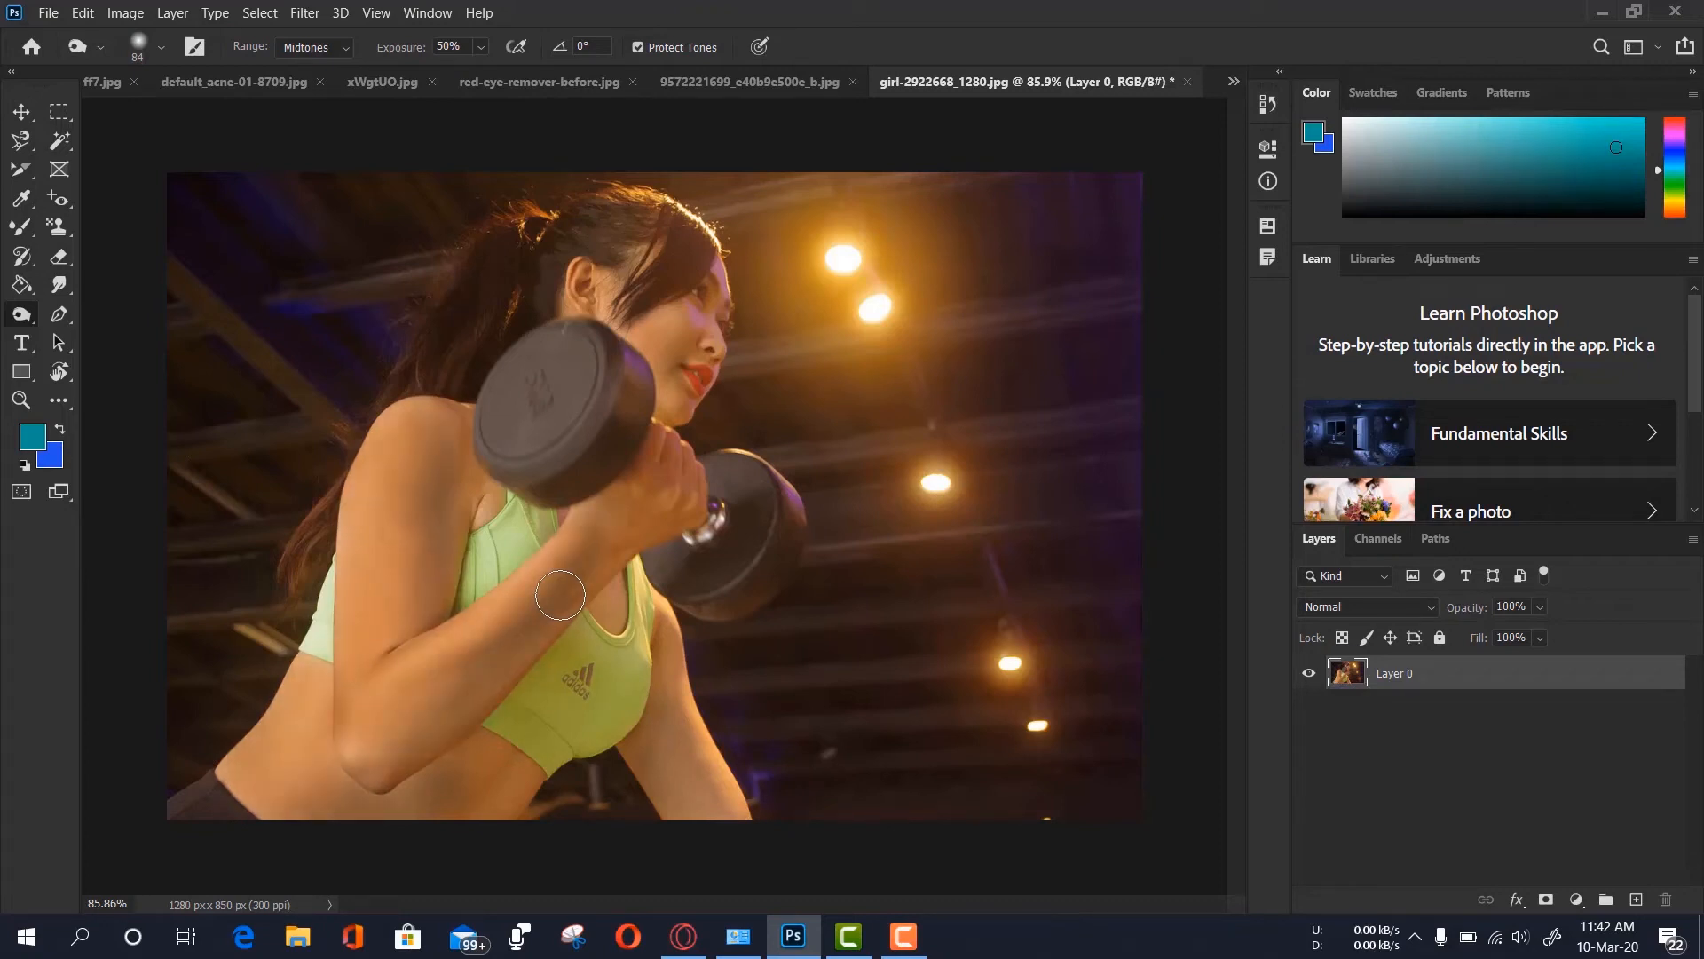
{"action": "key", "text": "ctrl+z"}
{"action": "key", "text": "ctrl+z"}
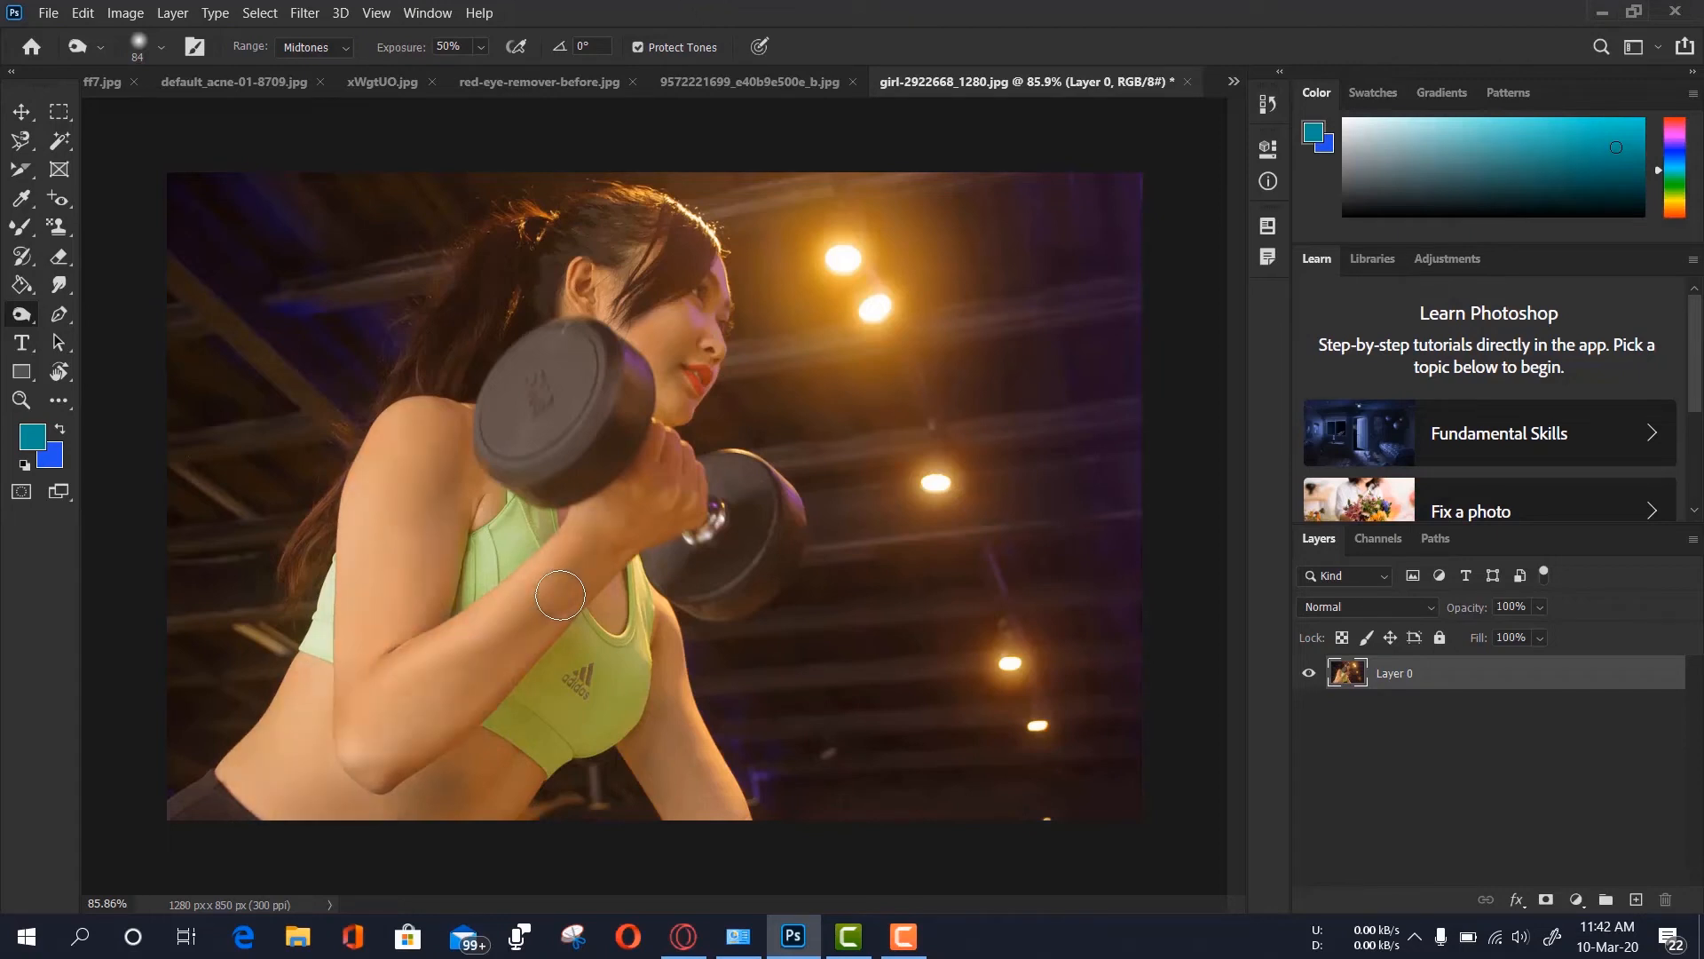
{"action": "key", "text": "ctrl+shift+z"}
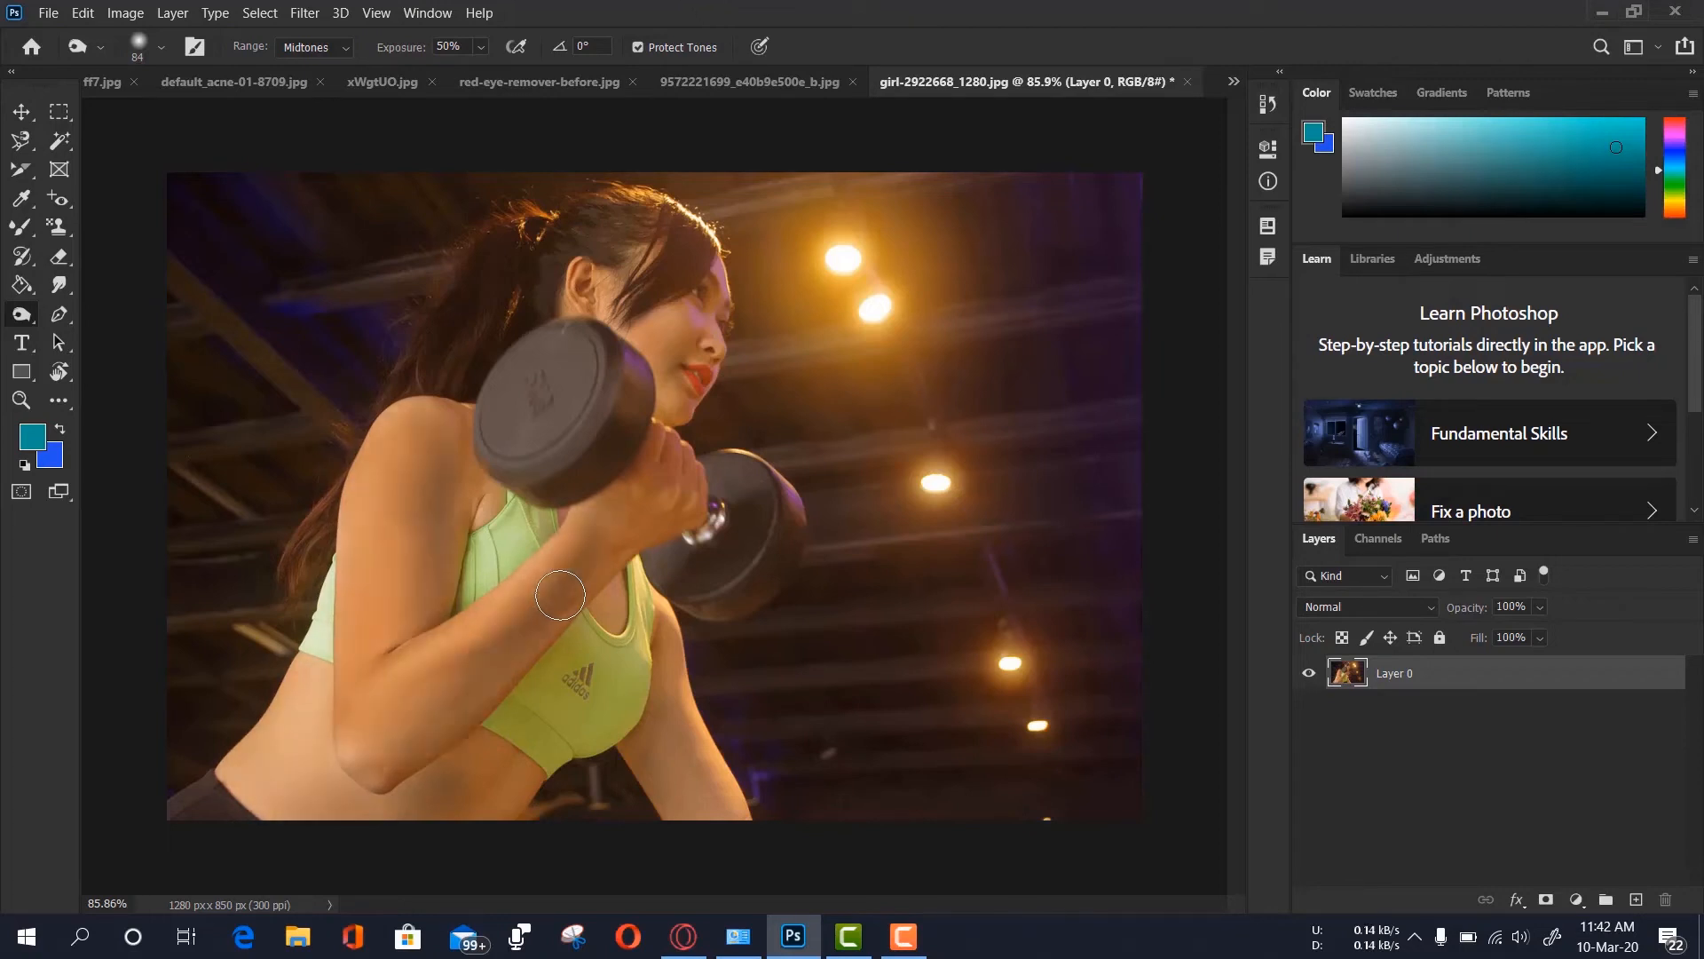
{"action": "key", "text": "ctrl+shift+z"}
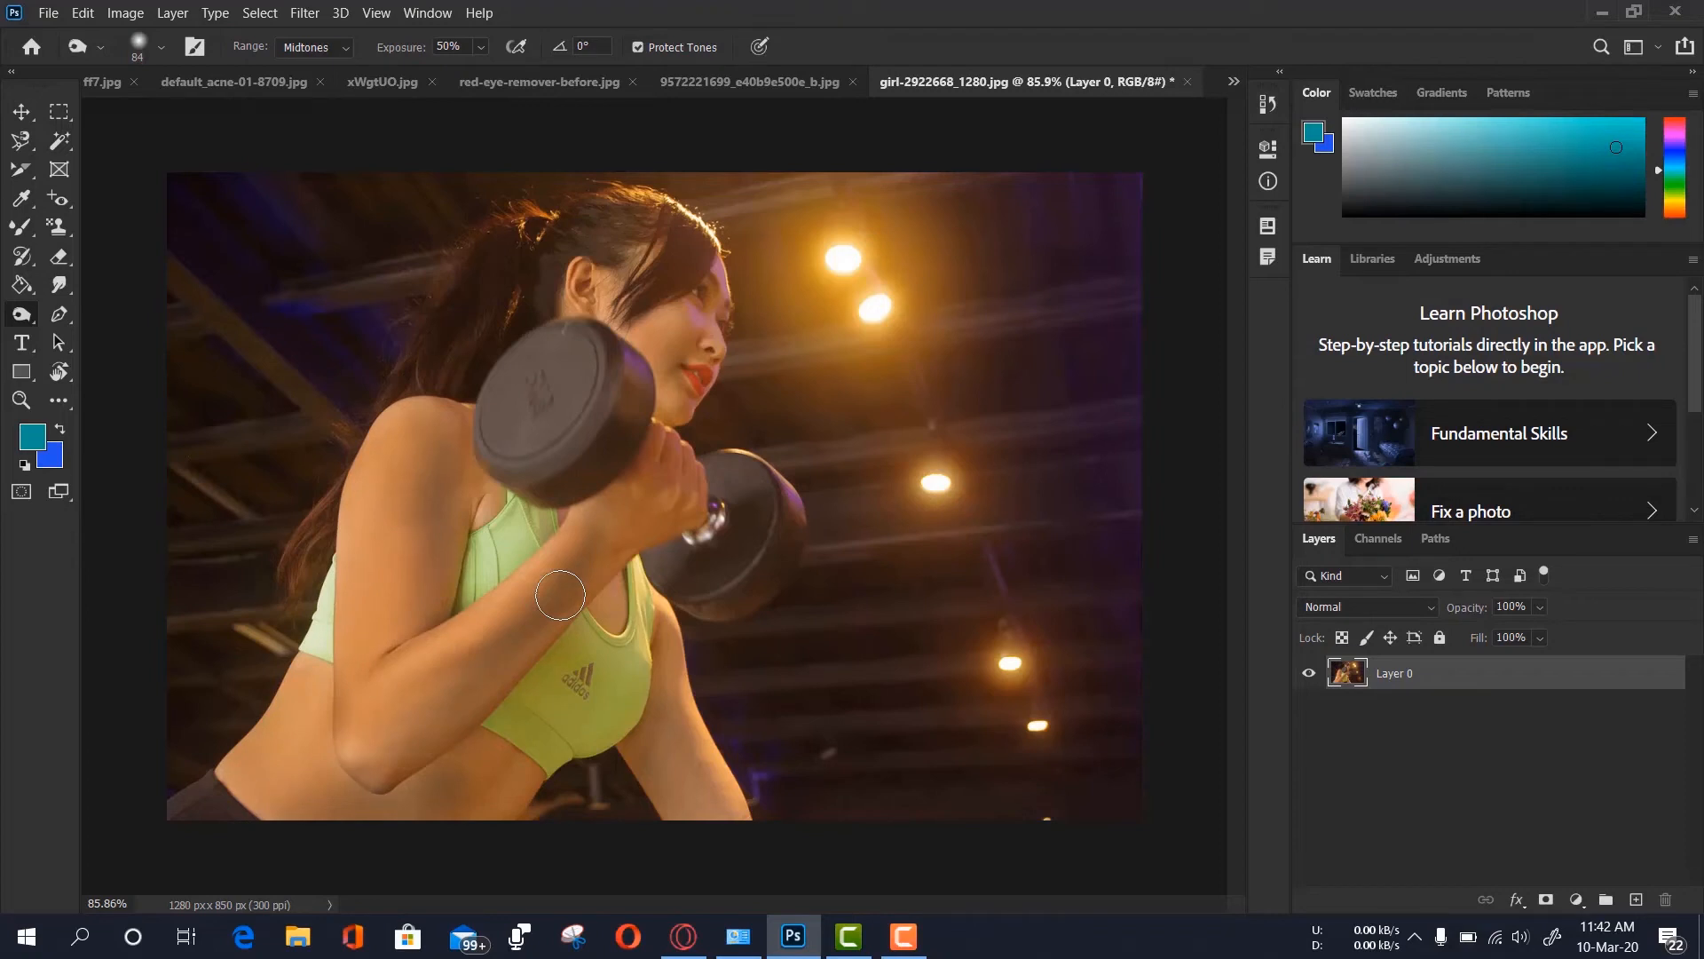
Try the Sponge tool in Desaturate mode at 50% flow on the forearm and waist skin
{"action": "right_click", "coordinate": [21, 316]}
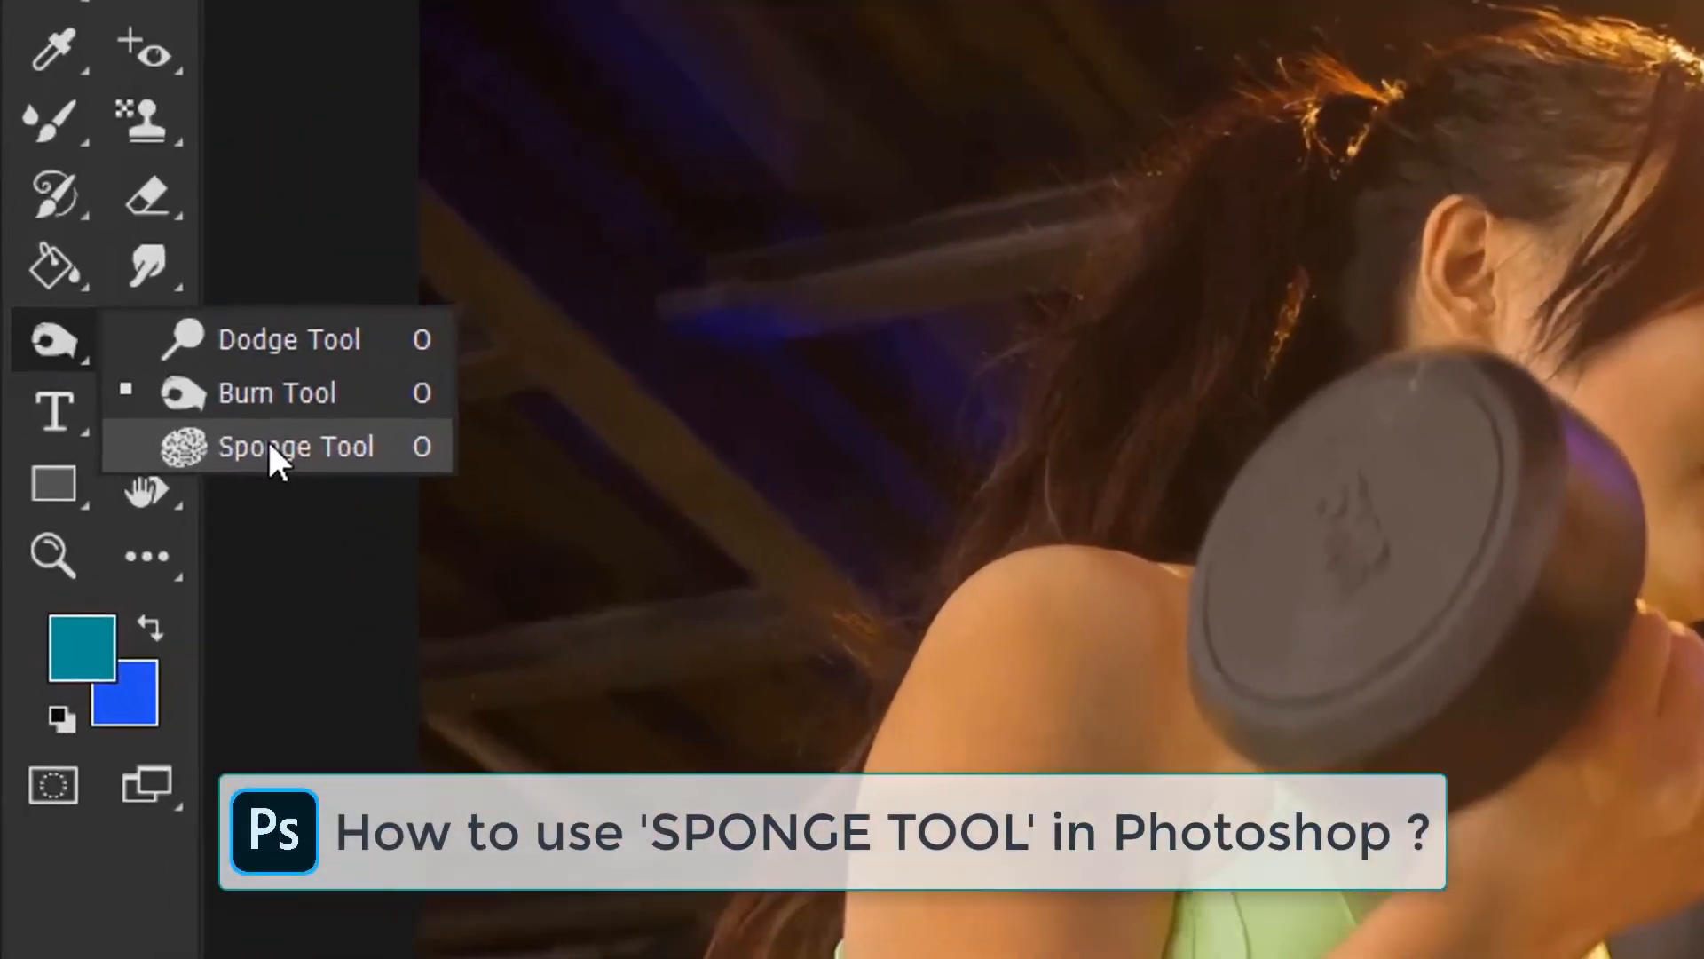
{"action": "left_click", "coordinate": [106, 367]}
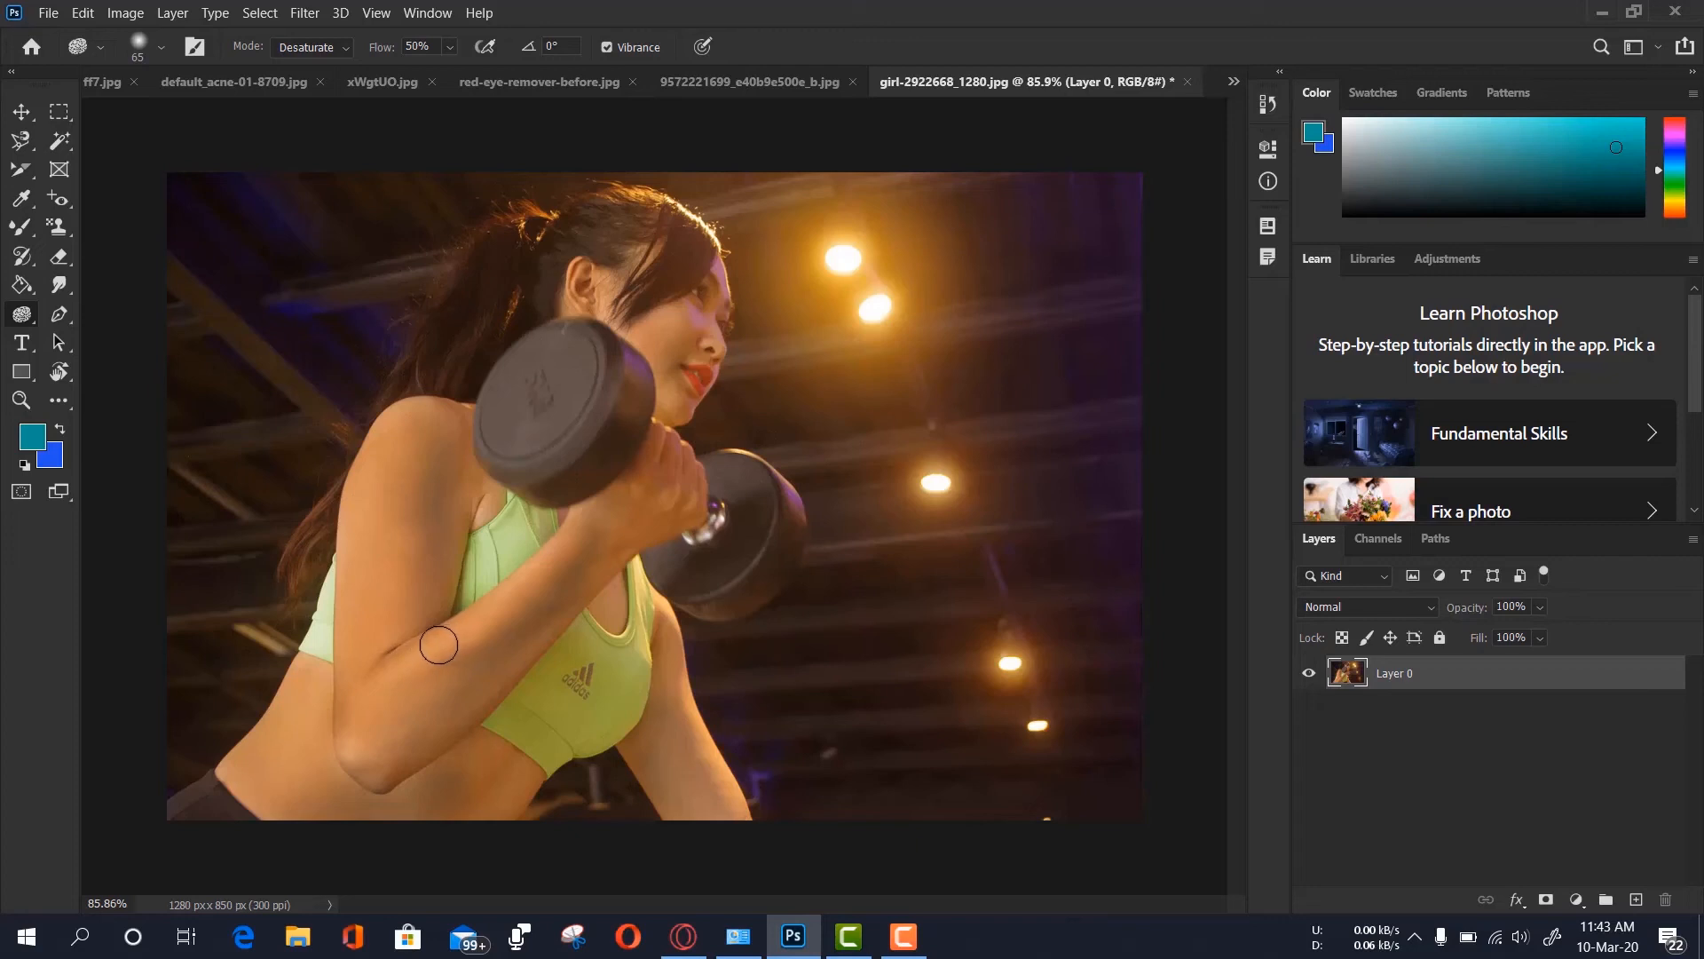
{"action": "mouse_move", "coordinate": [439, 645]}
{"action": "left_mouse_down"}
{"action": "mouse_move", "coordinate": [362, 707]}
{"action": "mouse_move", "coordinate": [438, 657]}
{"action": "mouse_move", "coordinate": [398, 659]}
{"action": "mouse_move", "coordinate": [344, 717]}
{"action": "mouse_move", "coordinate": [569, 531]}
{"action": "mouse_move", "coordinate": [577, 544]}
{"action": "mouse_move", "coordinate": [376, 671]}
{"action": "mouse_move", "coordinate": [515, 658]}
{"action": "mouse_move", "coordinate": [620, 679]}
{"action": "mouse_move", "coordinate": [654, 655]}
{"action": "mouse_move", "coordinate": [551, 495]}
{"action": "mouse_move", "coordinate": [471, 512]}
{"action": "left_mouse_up"}
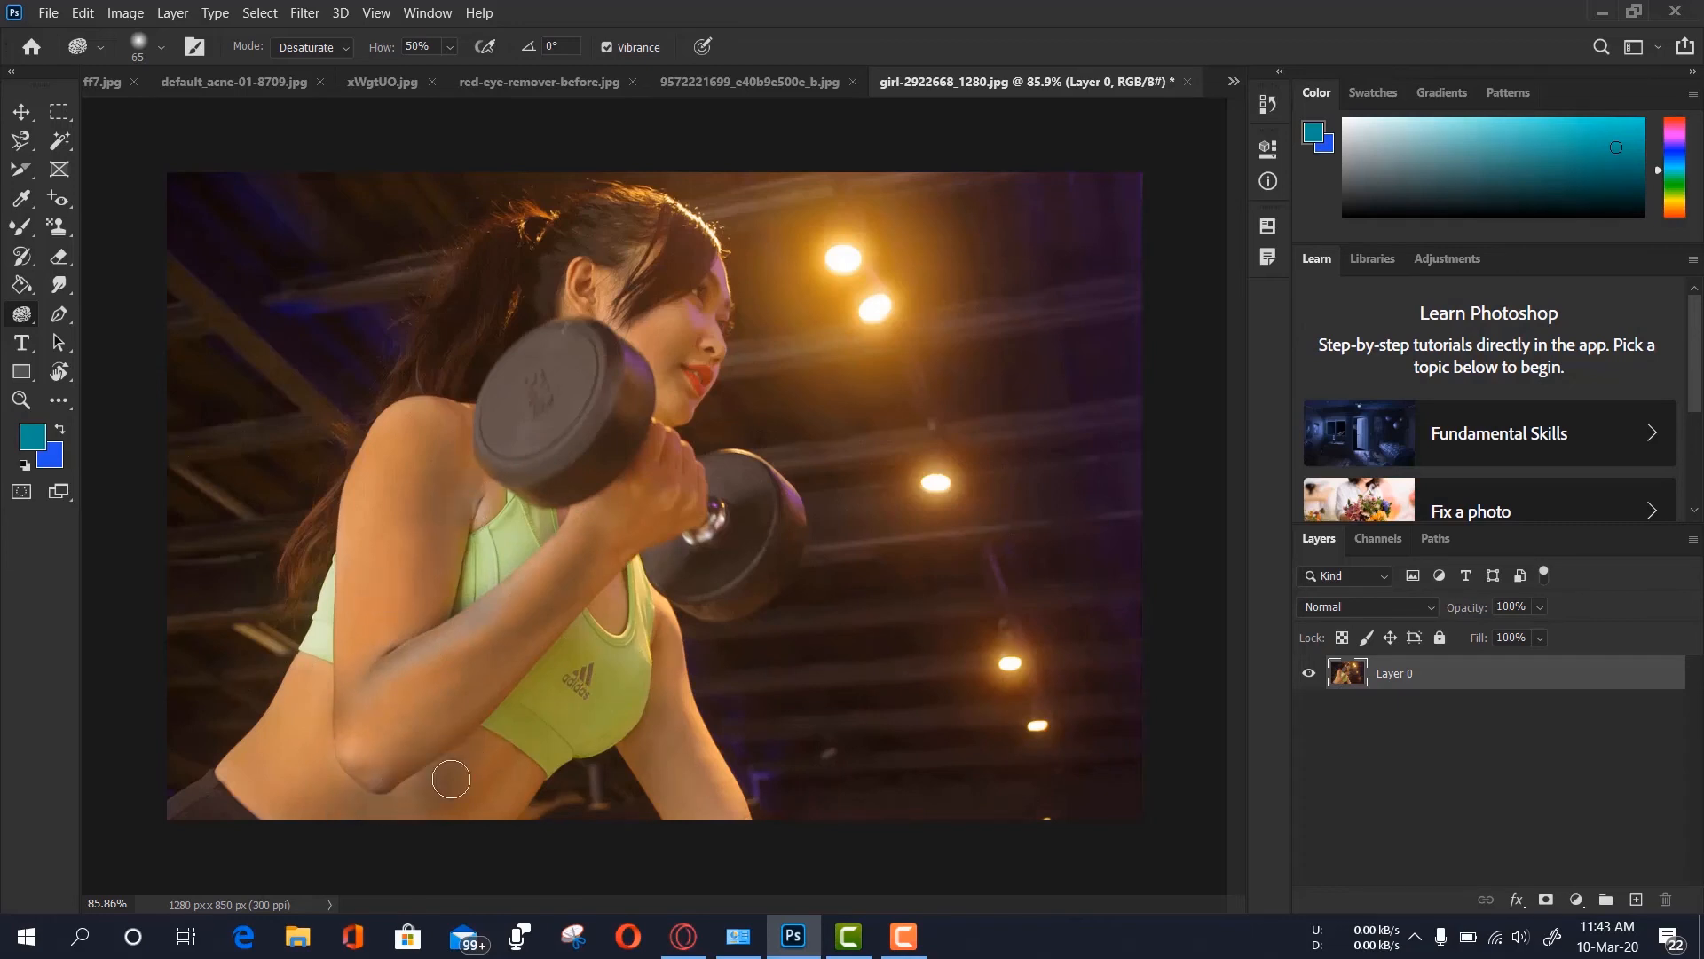
{"action": "mouse_move", "coordinate": [407, 813]}
{"action": "left_mouse_down"}
{"action": "mouse_move", "coordinate": [387, 819]}
{"action": "mouse_move", "coordinate": [309, 690]}
{"action": "mouse_move", "coordinate": [330, 739]}
{"action": "mouse_move", "coordinate": [322, 668]}
{"action": "mouse_move", "coordinate": [229, 764]}
{"action": "mouse_move", "coordinate": [319, 689]}
{"action": "mouse_move", "coordinate": [300, 715]}
{"action": "mouse_move", "coordinate": [477, 715]}
{"action": "left_mouse_up"}
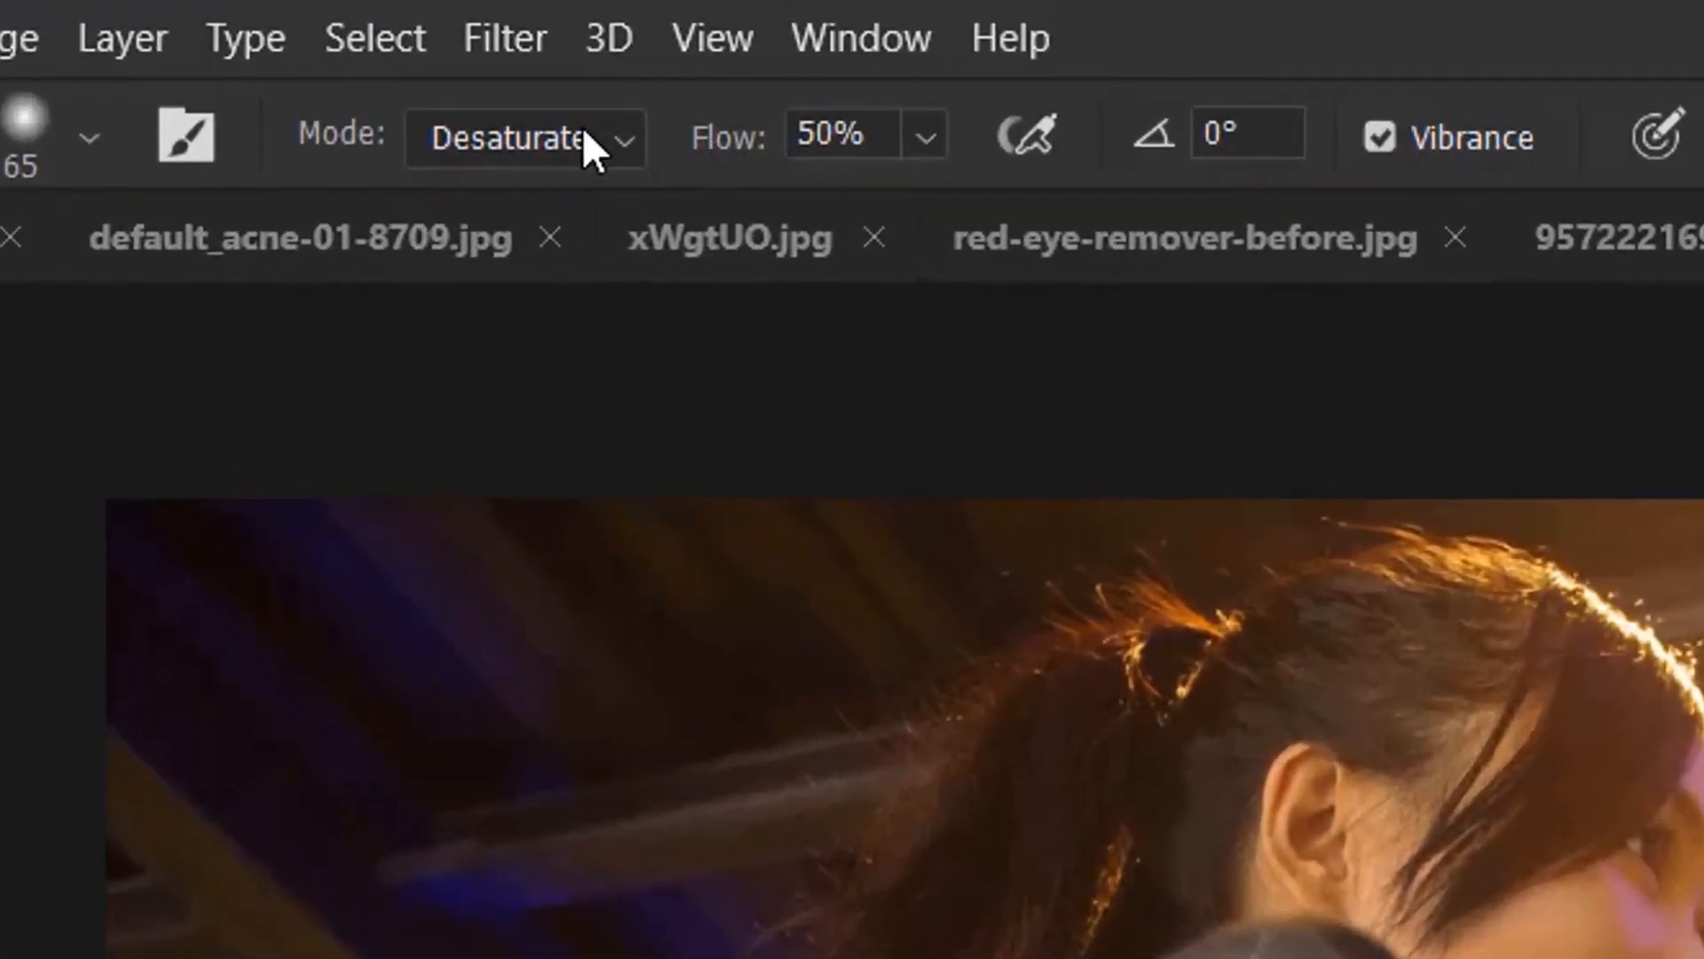
Keep the Sponge tool's mode on Desaturate and set its flow to 60%
{"action": "left_click", "coordinate": [331, 46]}
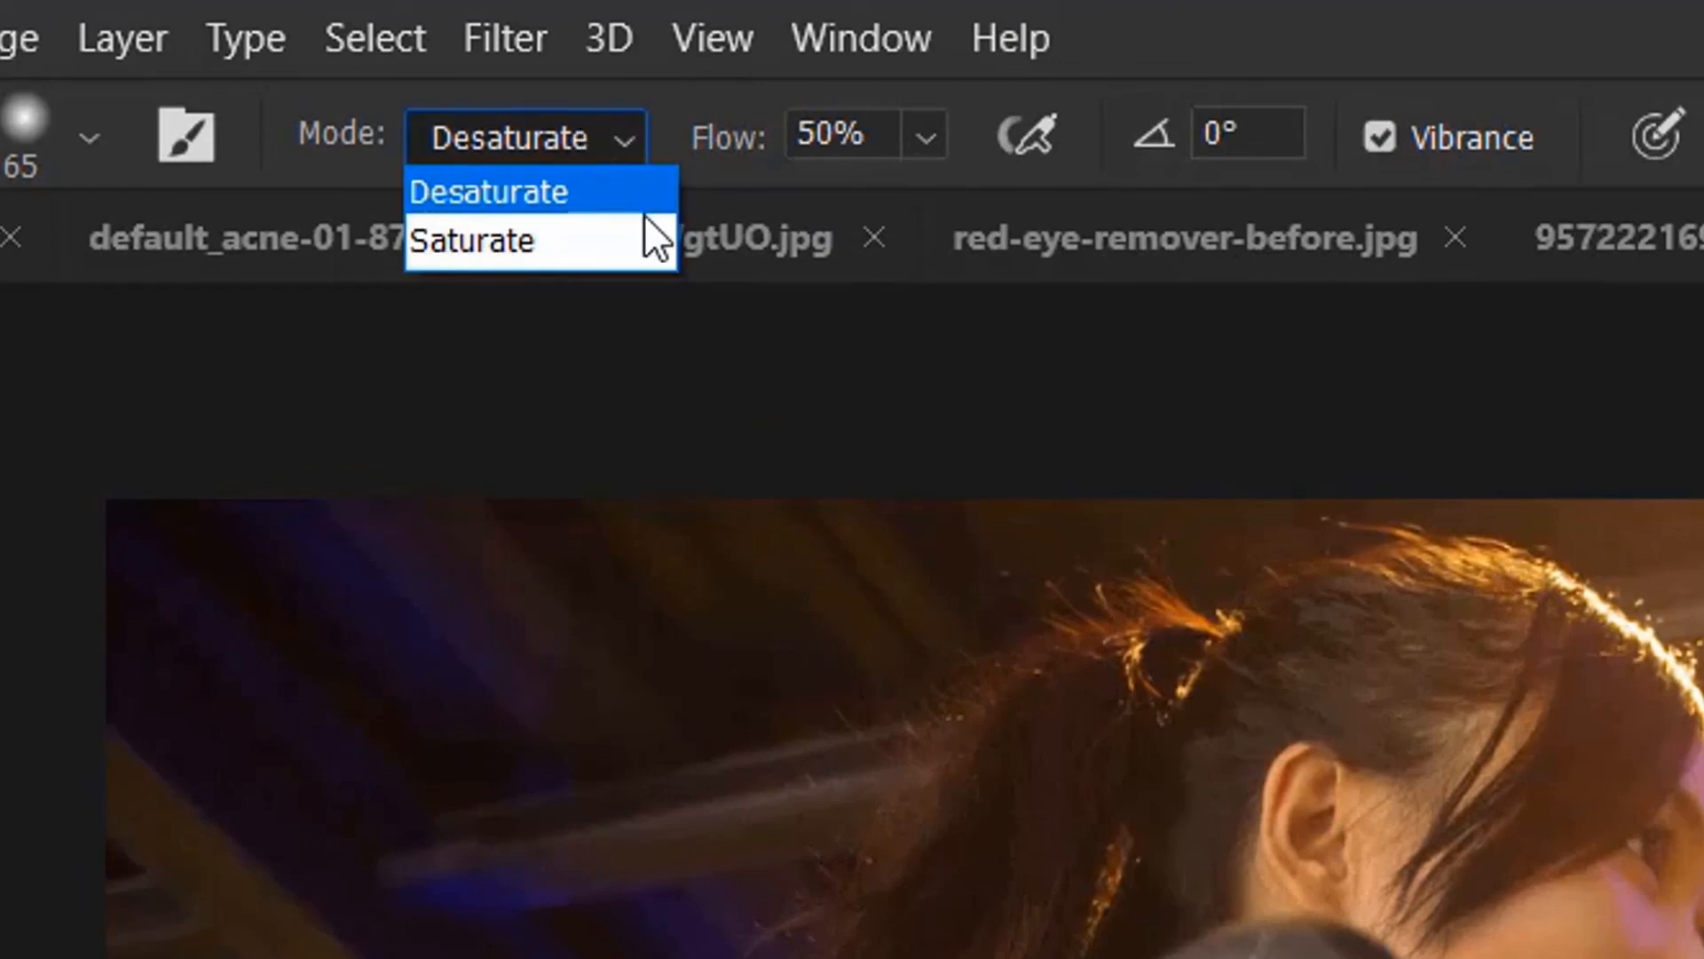
{"action": "left_click", "coordinate": [560, 201]}
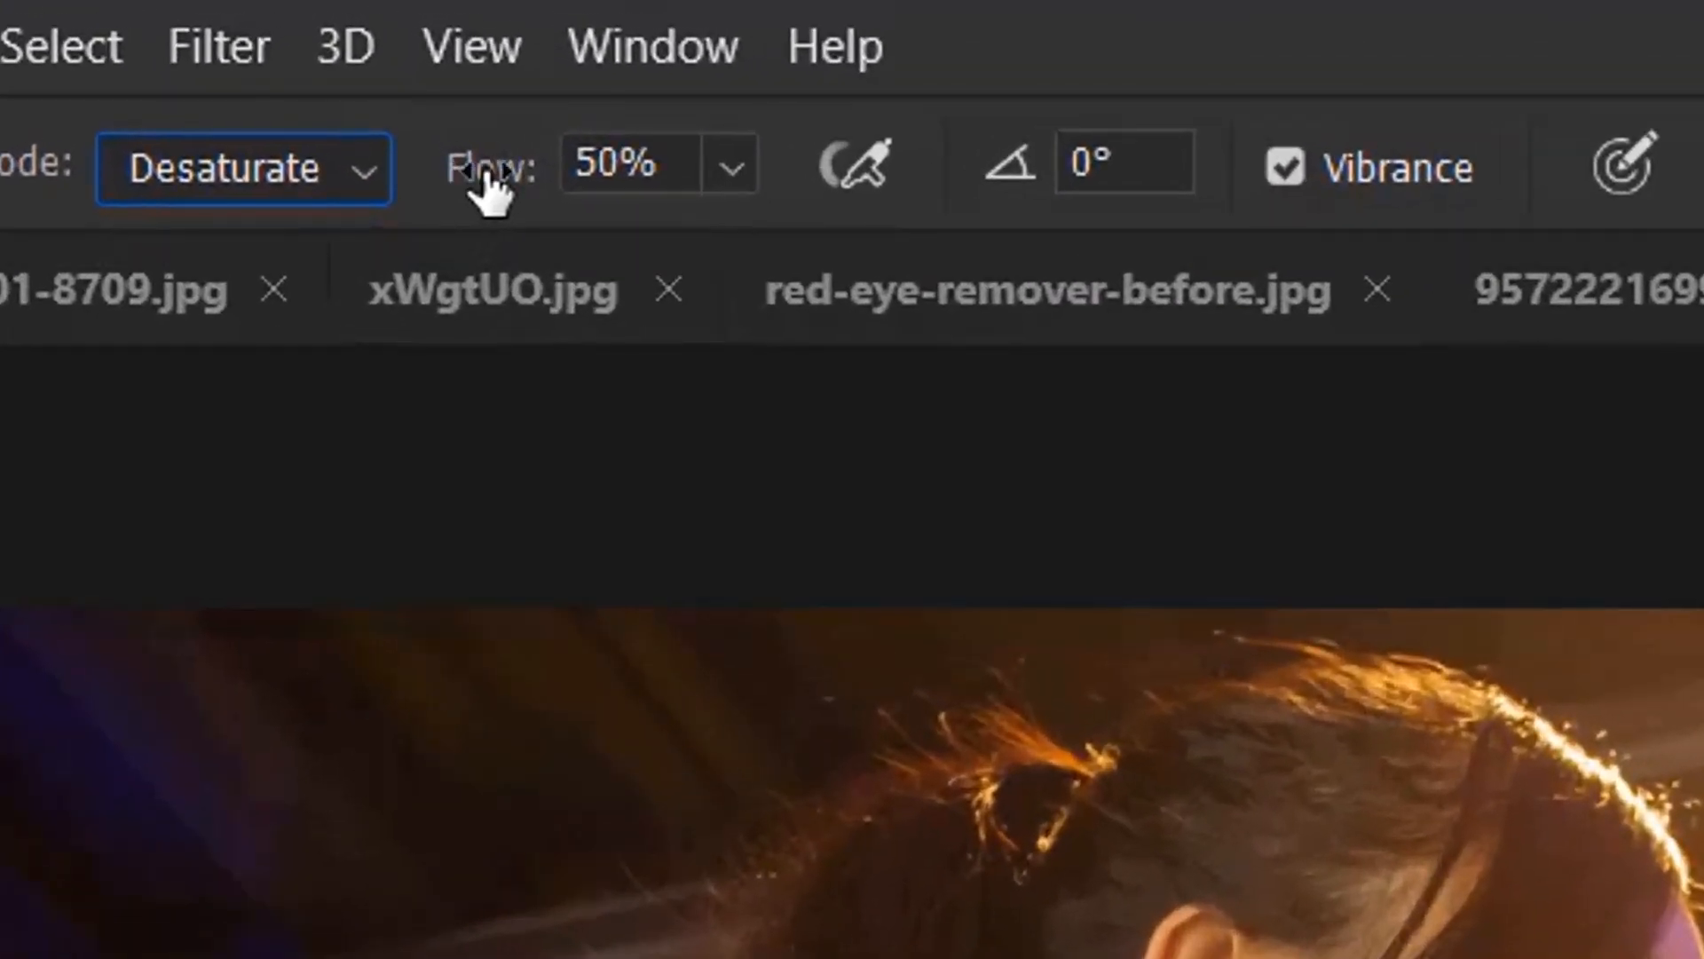
{"action": "left_click_drag", "start_coordinate": [489, 182], "coordinate": [530, 197]}
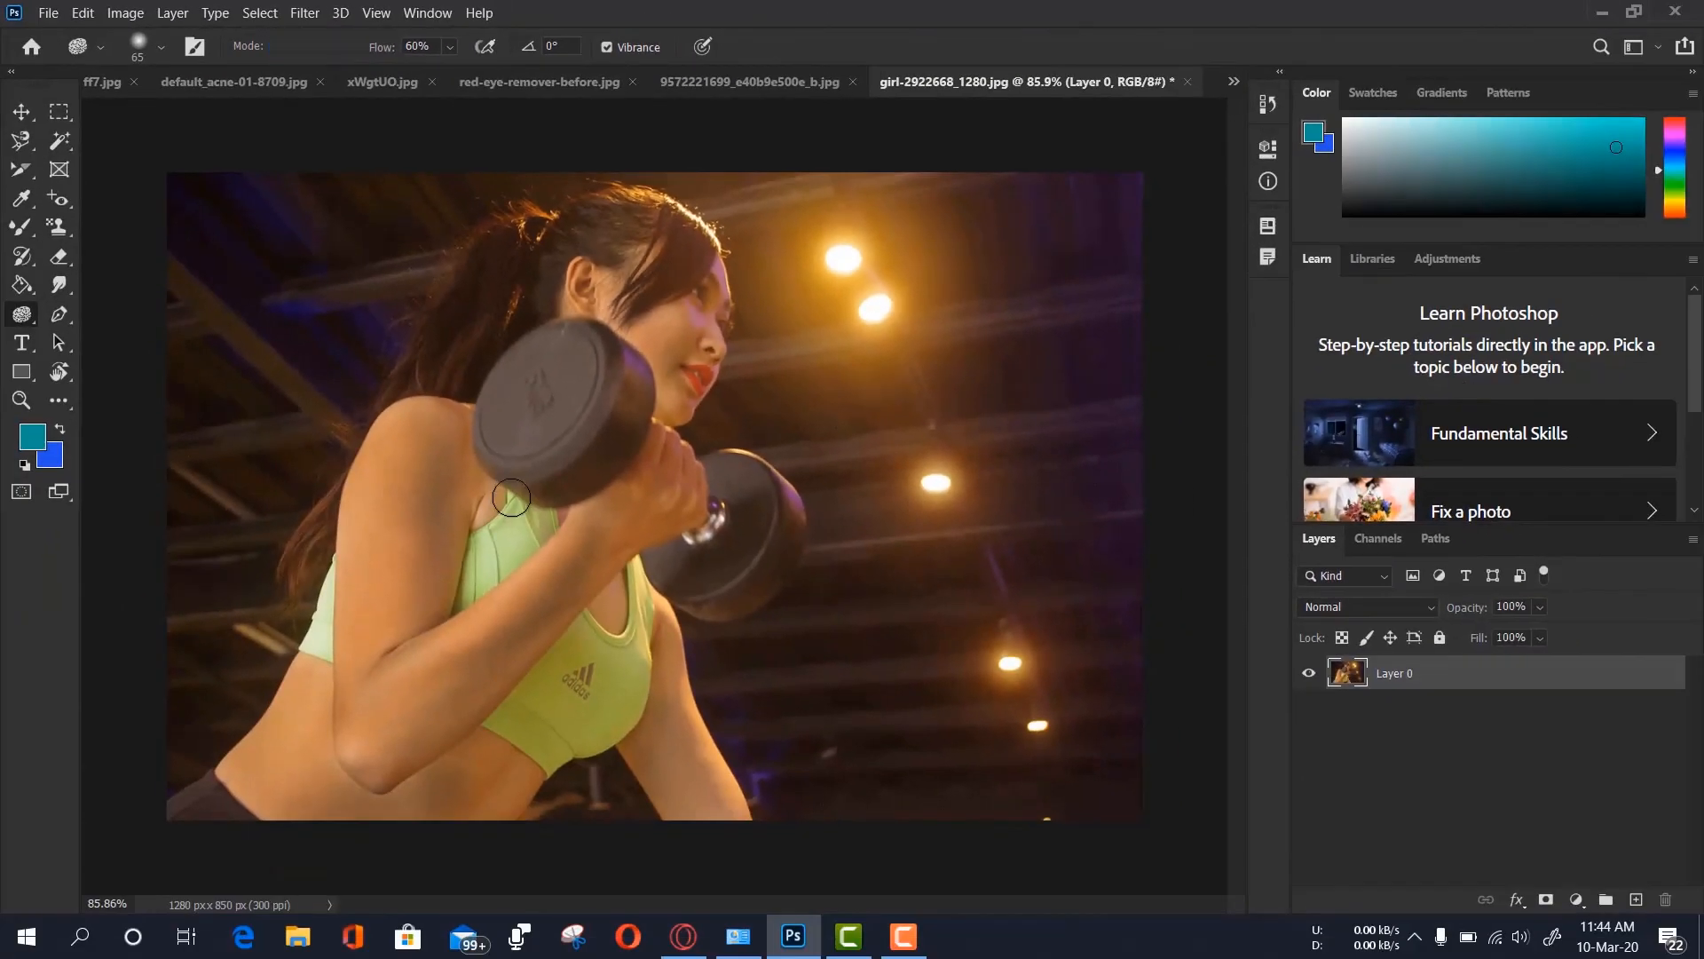
Choose the Soft Round Pressure Opacity and Flow brush at 65 px and 0% hardness and desaturate the forearm skin
{"action": "right_click", "coordinate": [536, 568]}
{"action": "left_click_drag", "start_coordinate": [640, 605], "coordinate": [654, 602]}
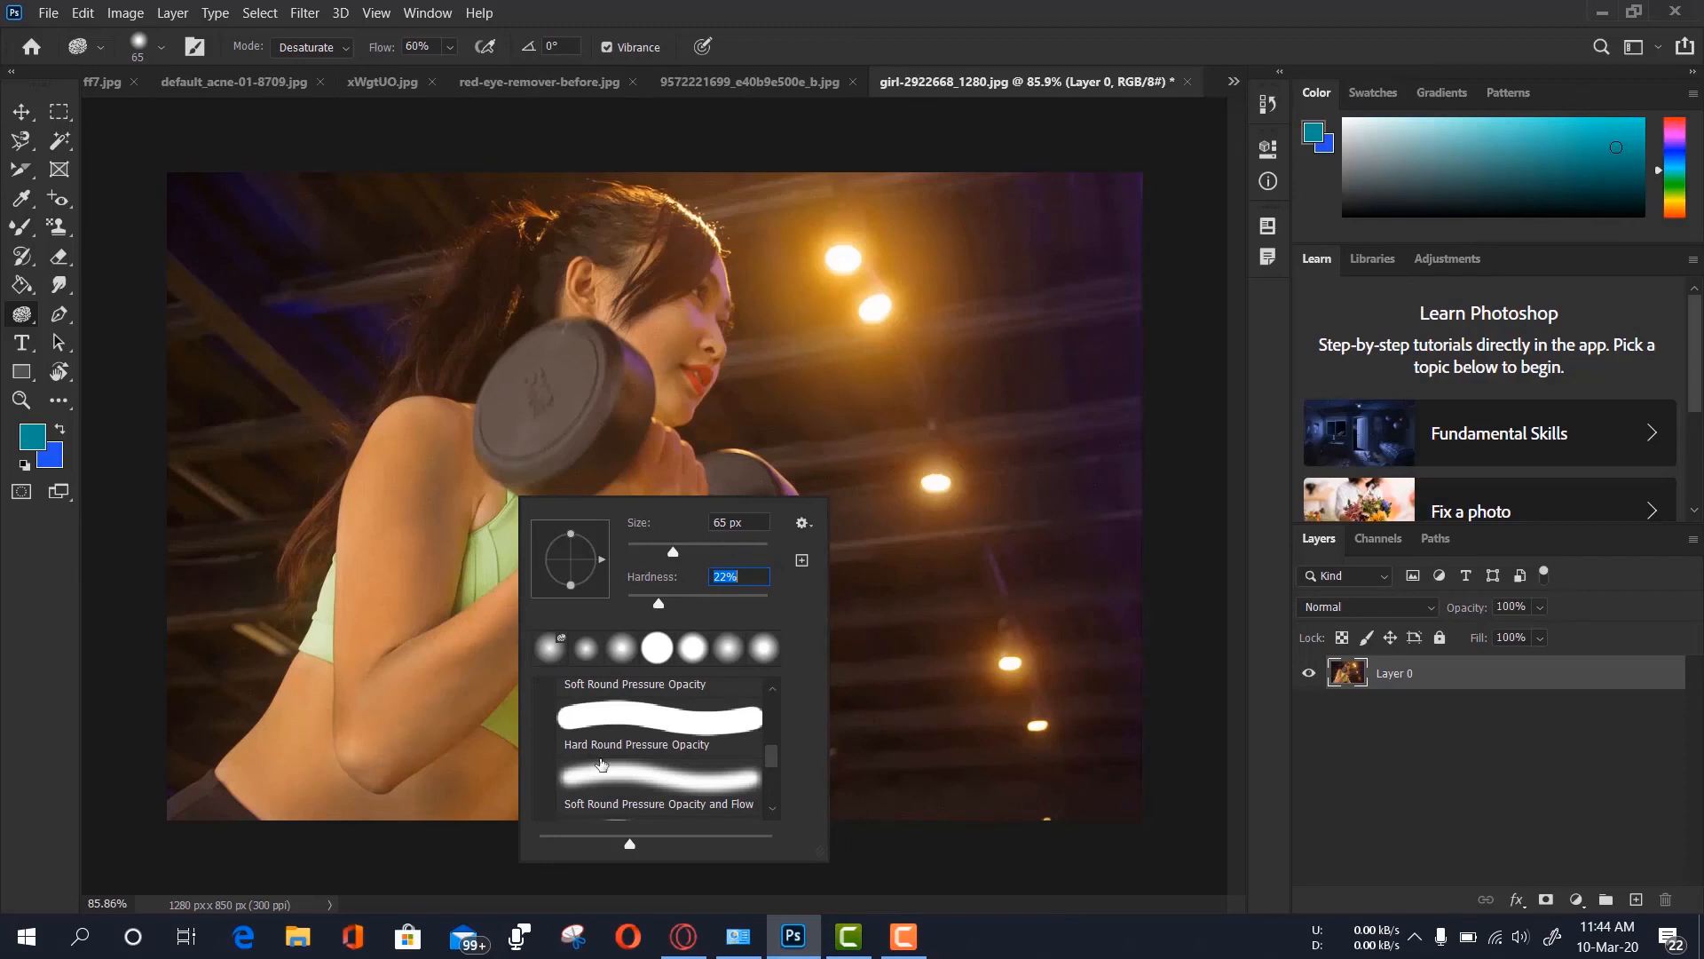
{"action": "left_click", "coordinate": [572, 770]}
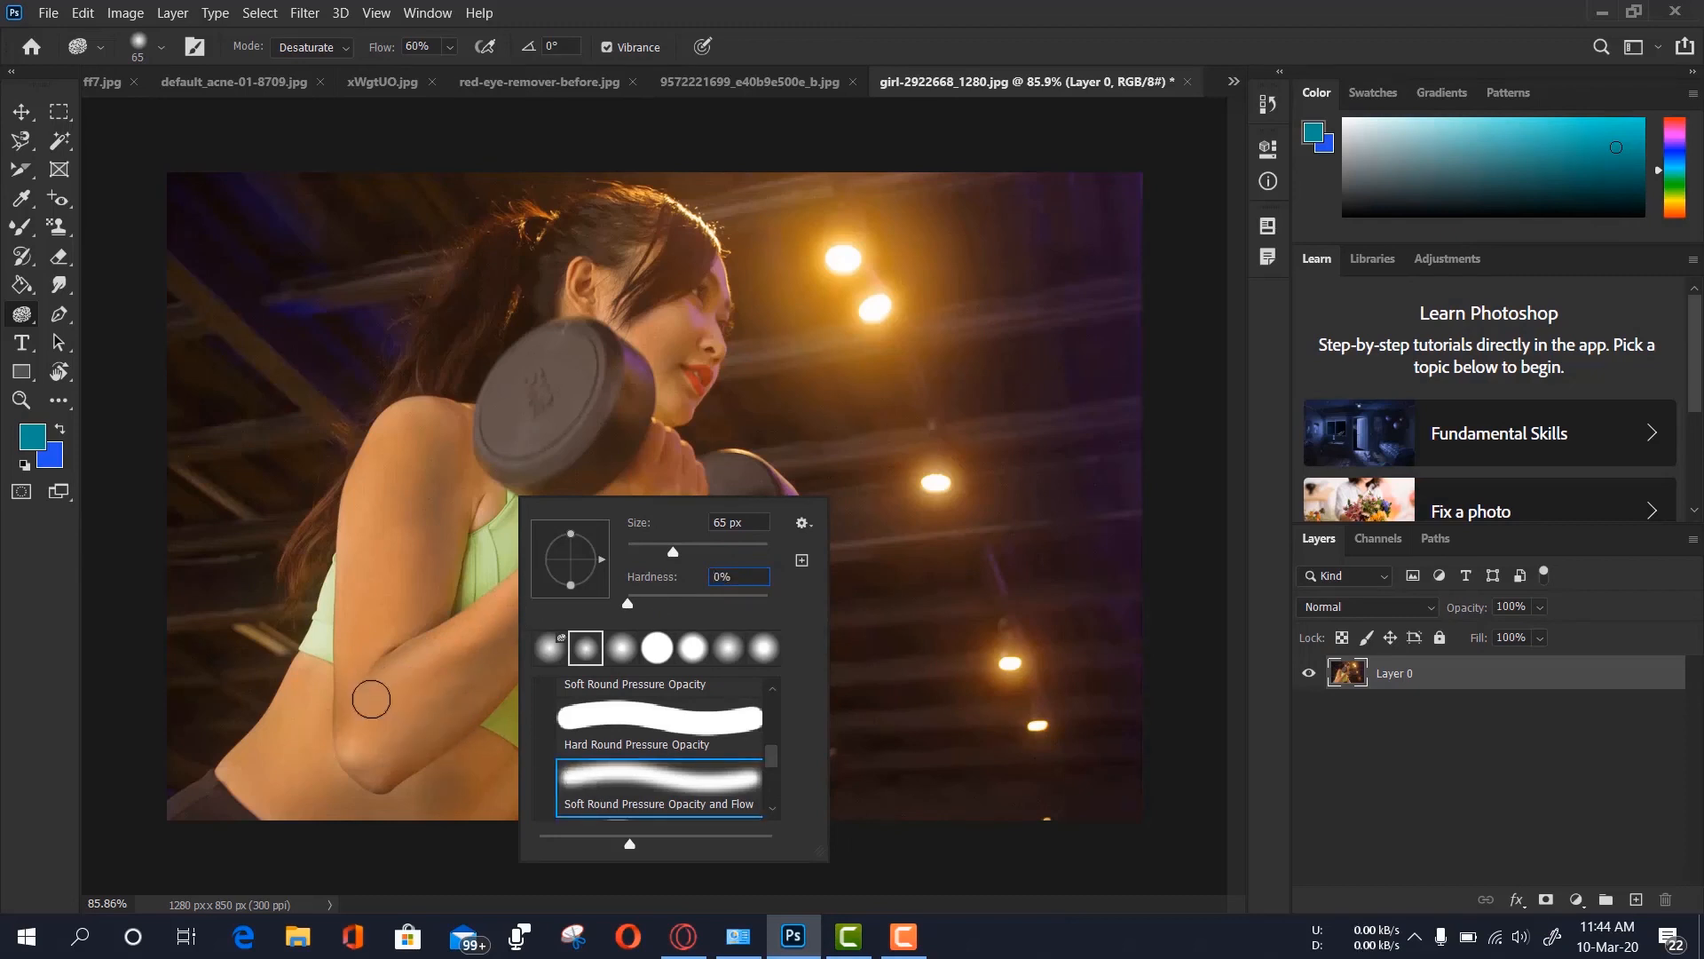
{"action": "left_click", "coordinate": [376, 698]}
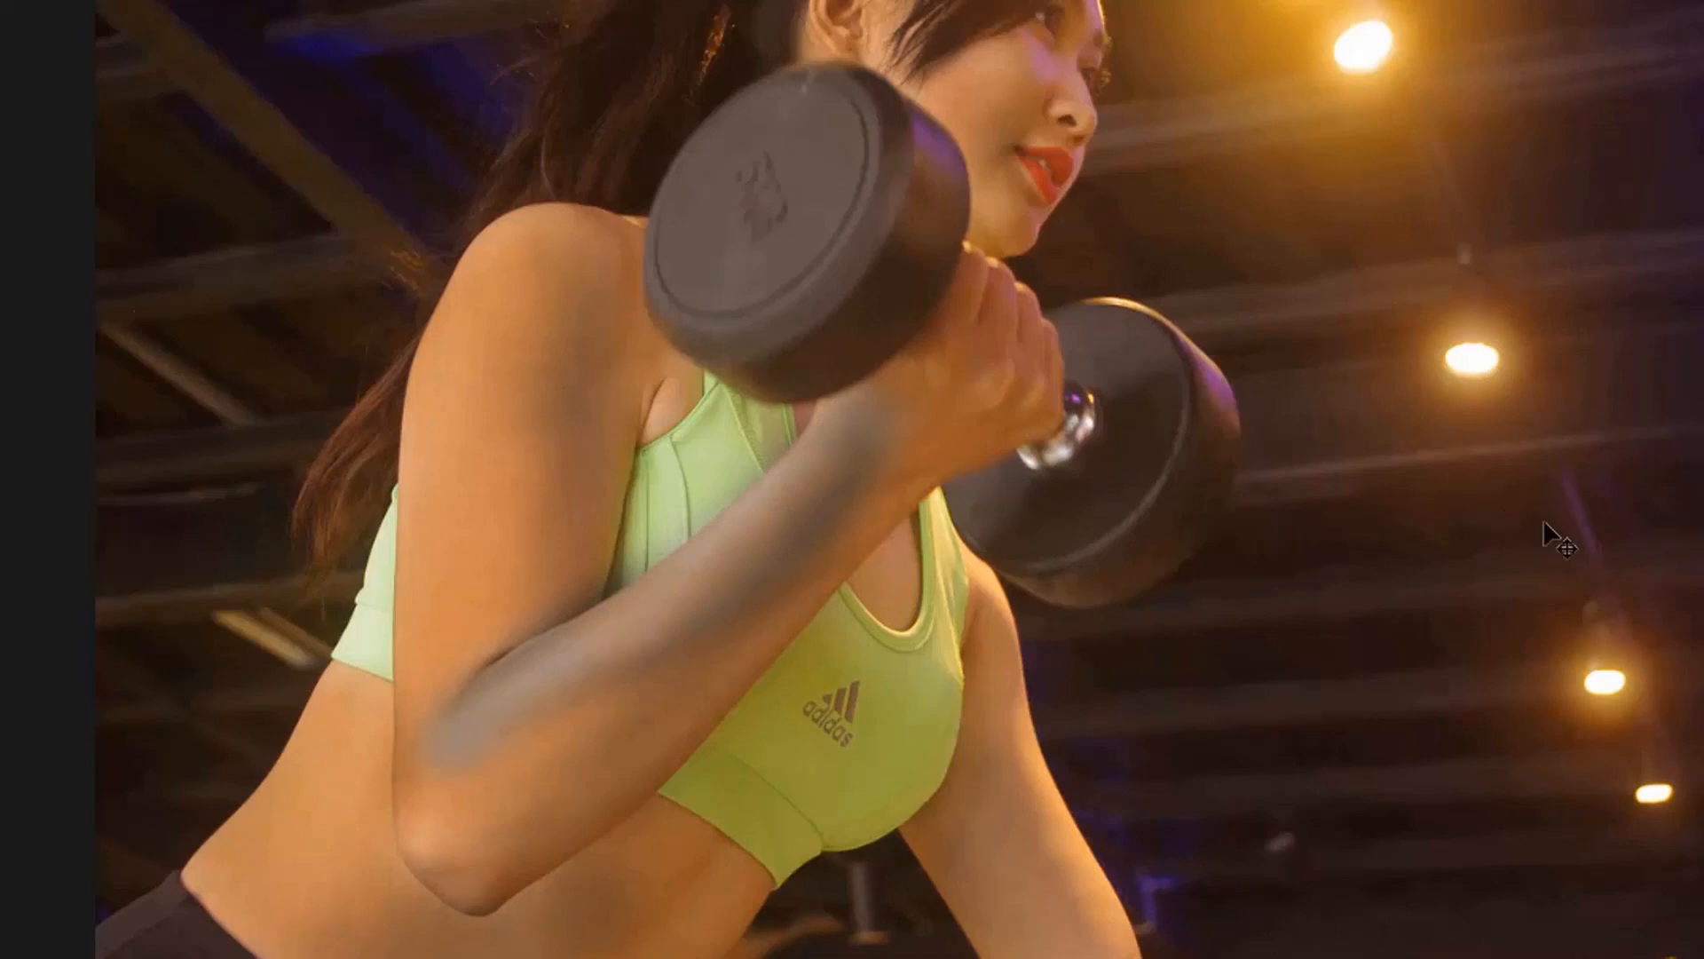
Compare the forearm with and without the sponge desaturation
{"action": "key", "text": "ctrl+z"}
{"action": "key", "text": "ctrl+shift+z"}
{"action": "key", "text": "ctrl+z"}
{"action": "key", "text": "ctrl+shift+z"}
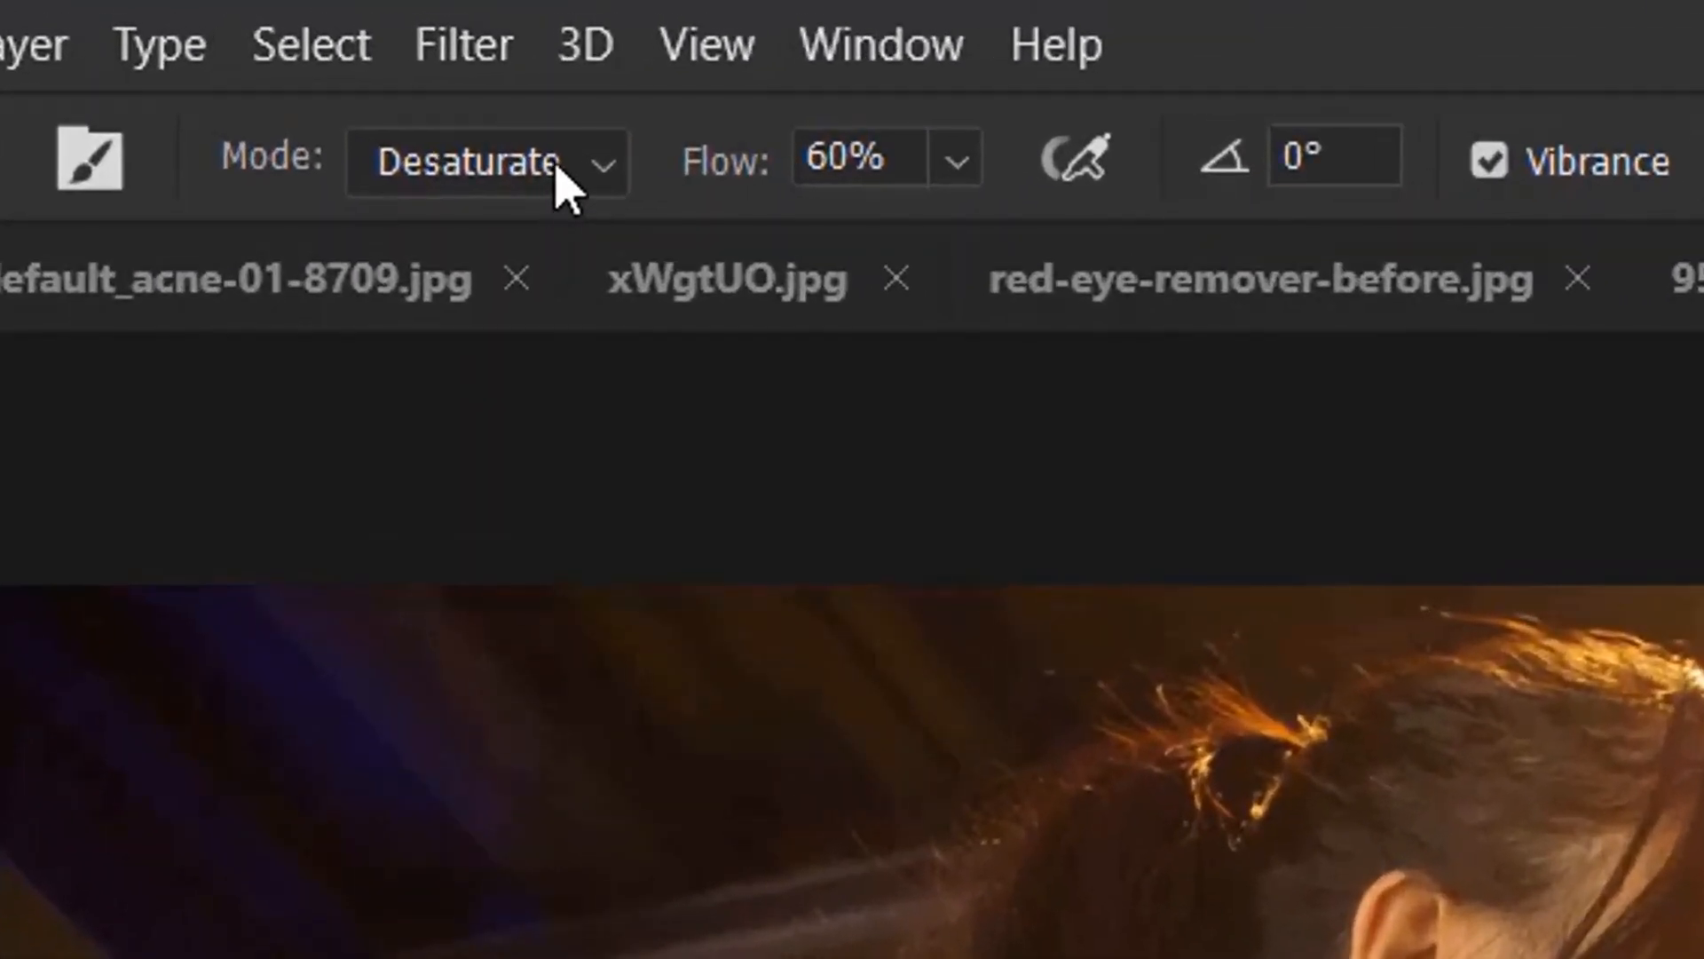
Saturate the woman's lips with the Sponge tool in Saturate mode at 60% flow and compare them before and after
{"action": "left_click", "coordinate": [461, 116]}
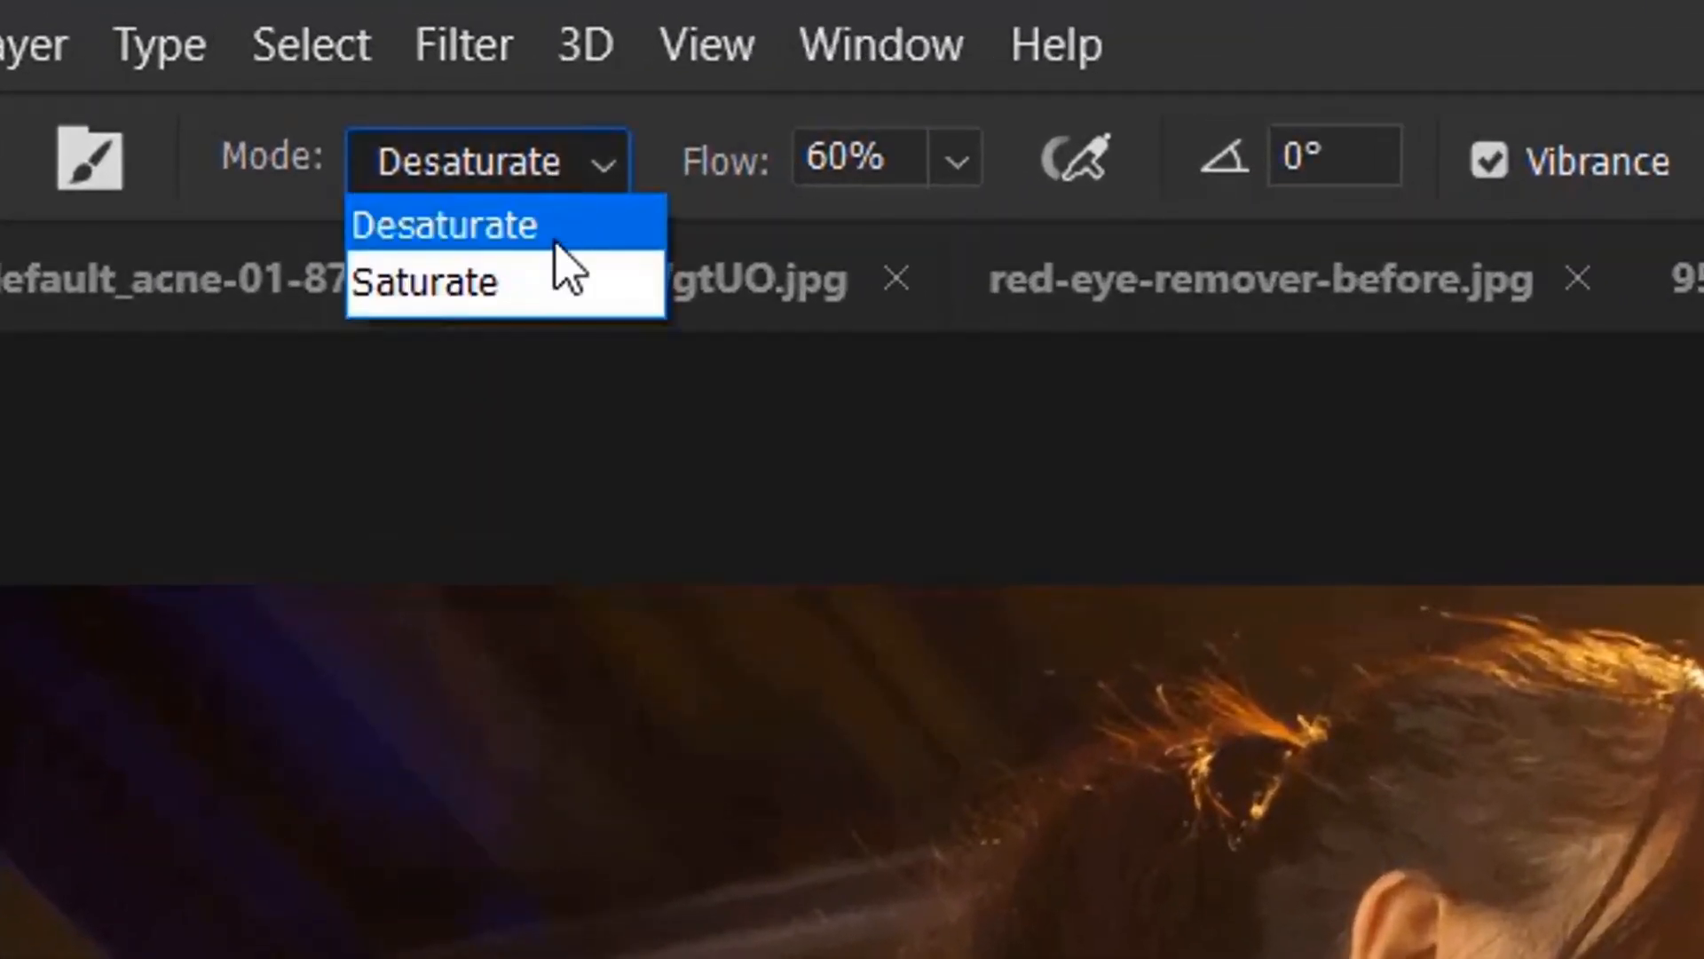
{"action": "left_click", "coordinate": [564, 298]}
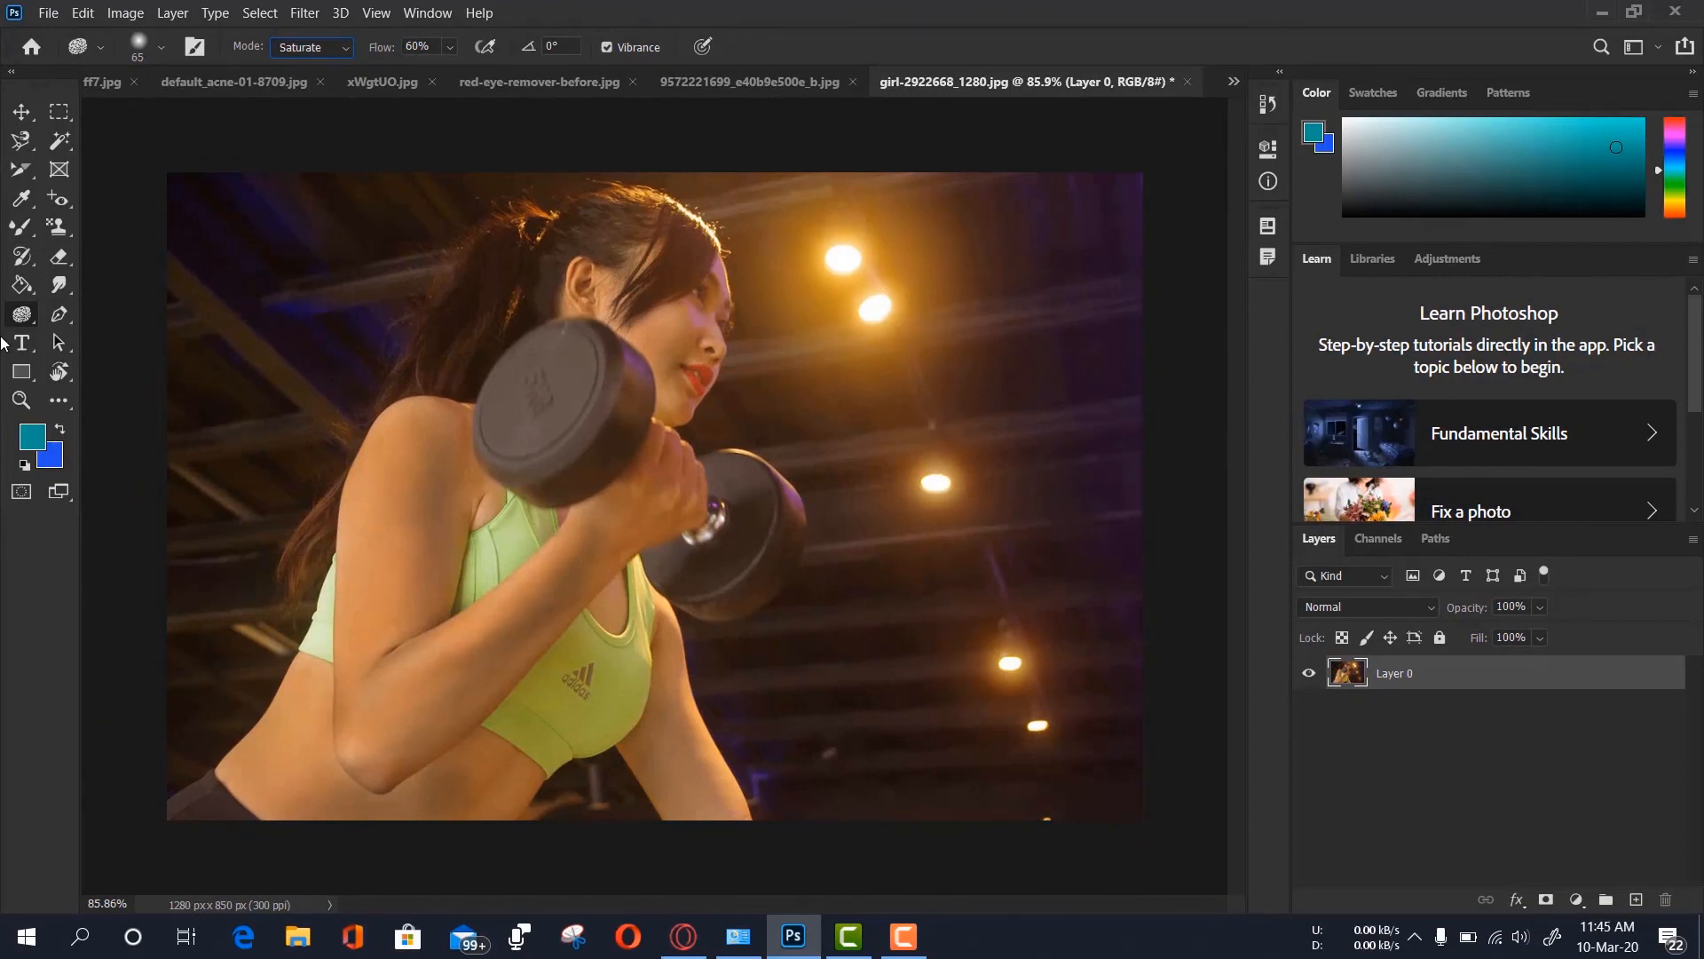
{"action": "left_click", "coordinate": [21, 400]}
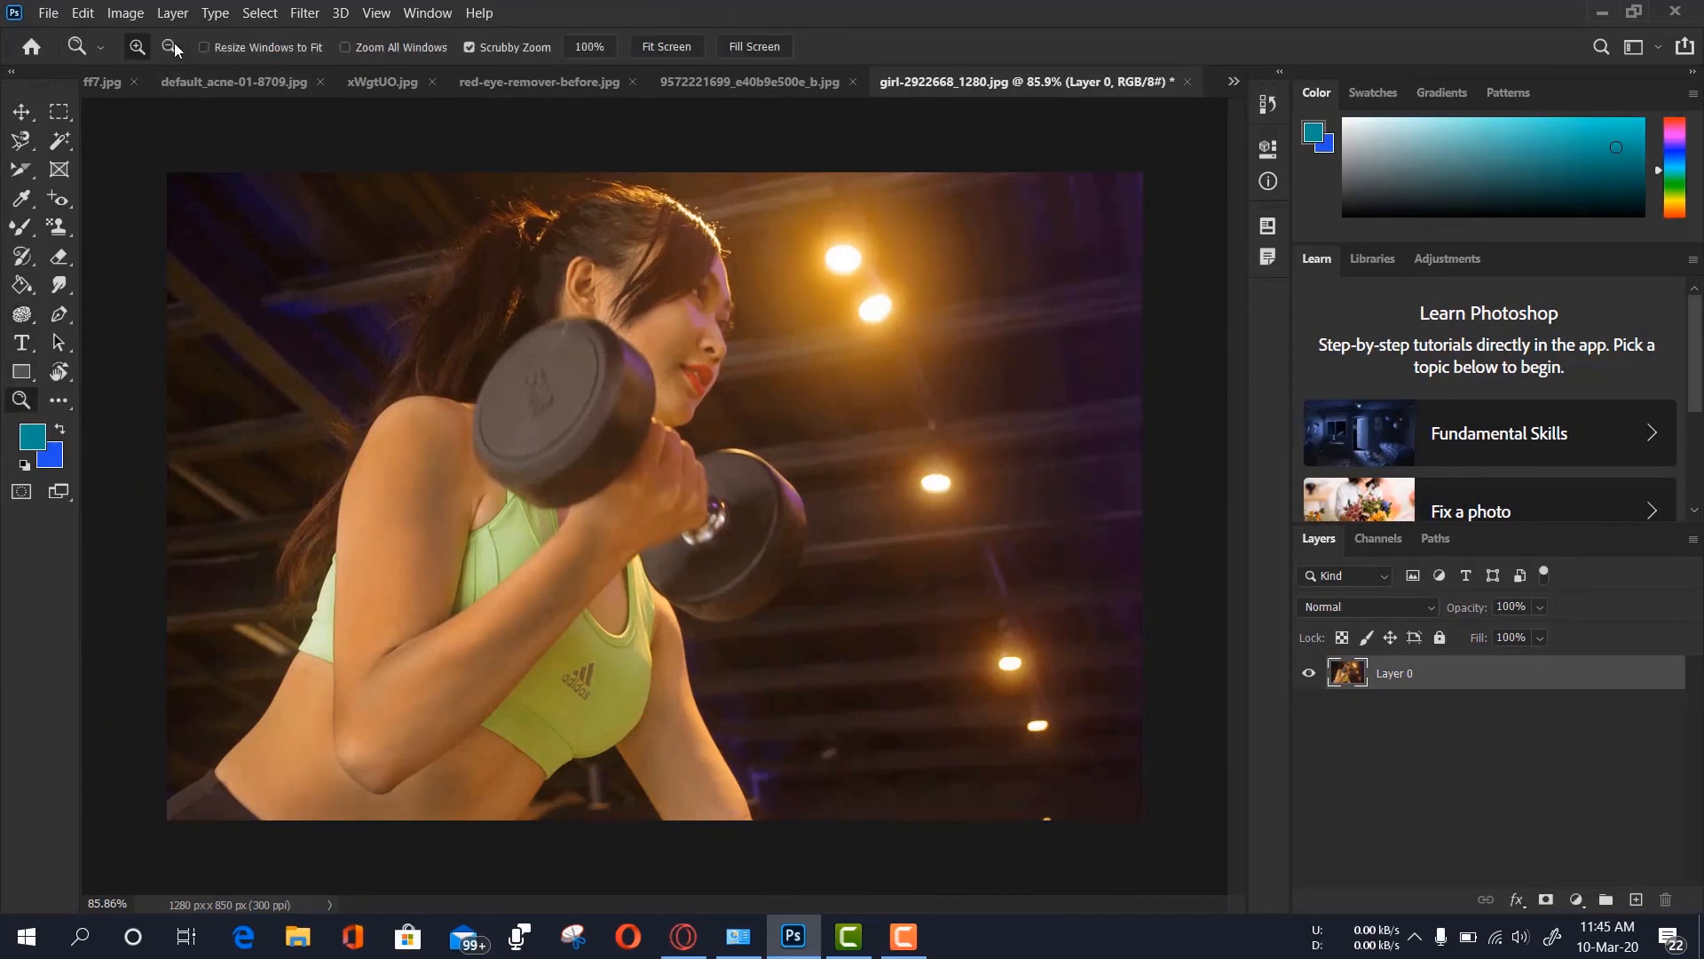
{"action": "left_click", "coordinate": [706, 392]}
{"action": "left_click", "coordinate": [707, 391]}
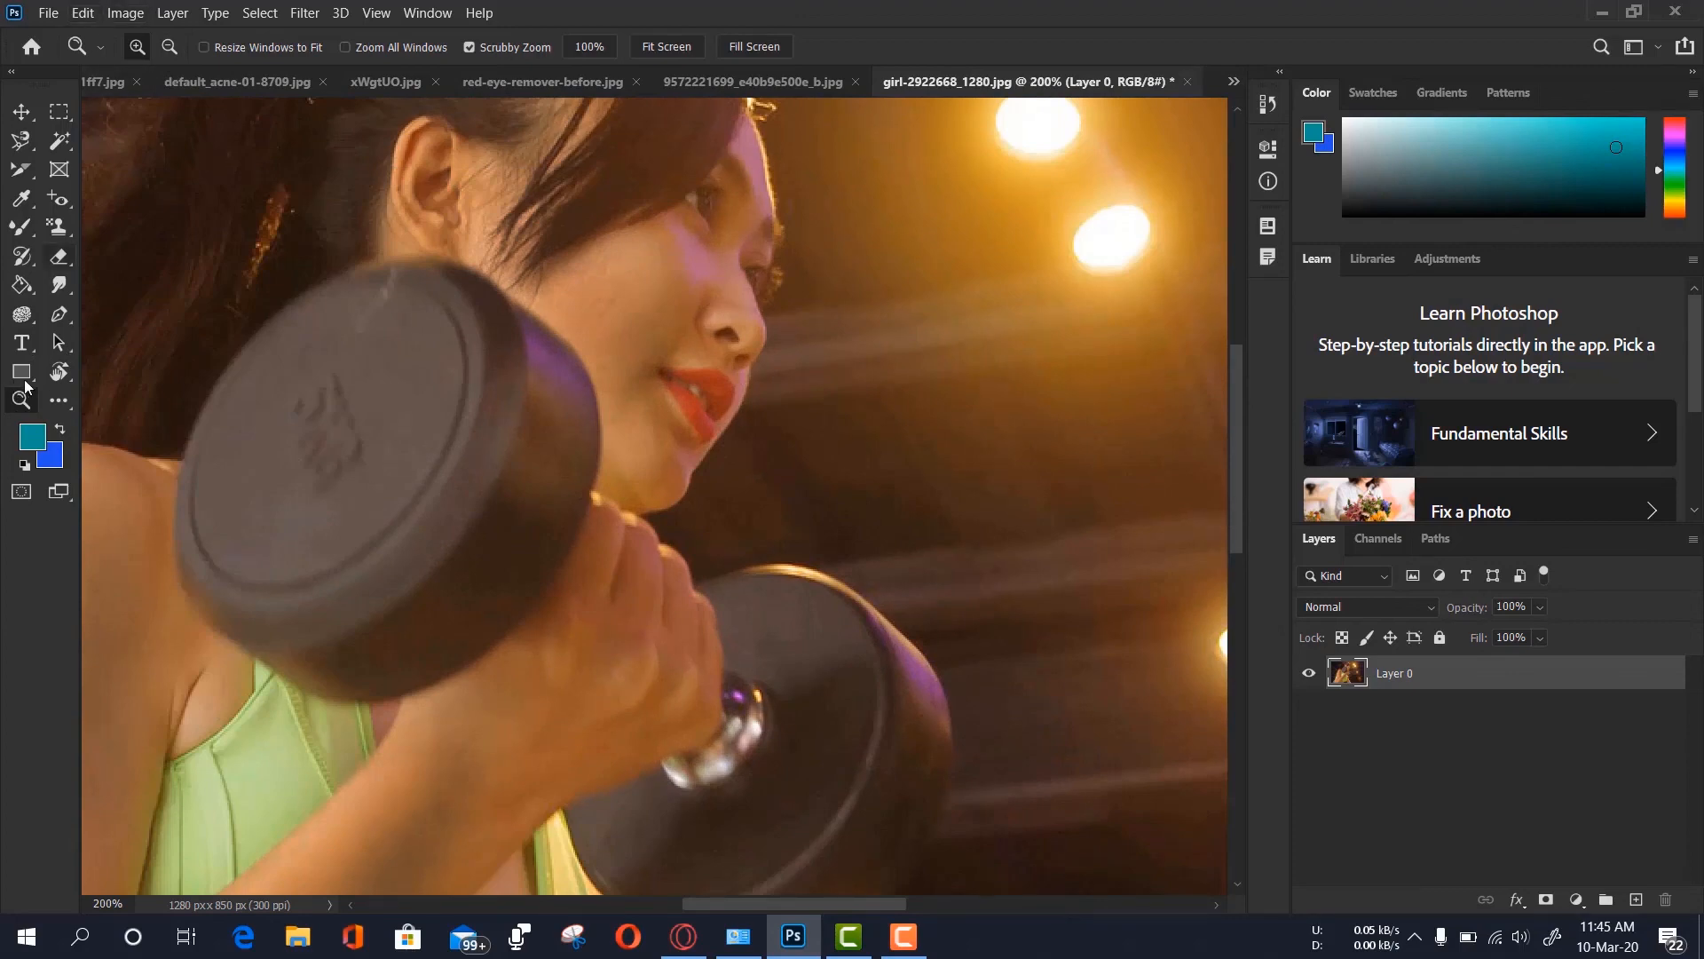
{"action": "left_click", "coordinate": [22, 314]}
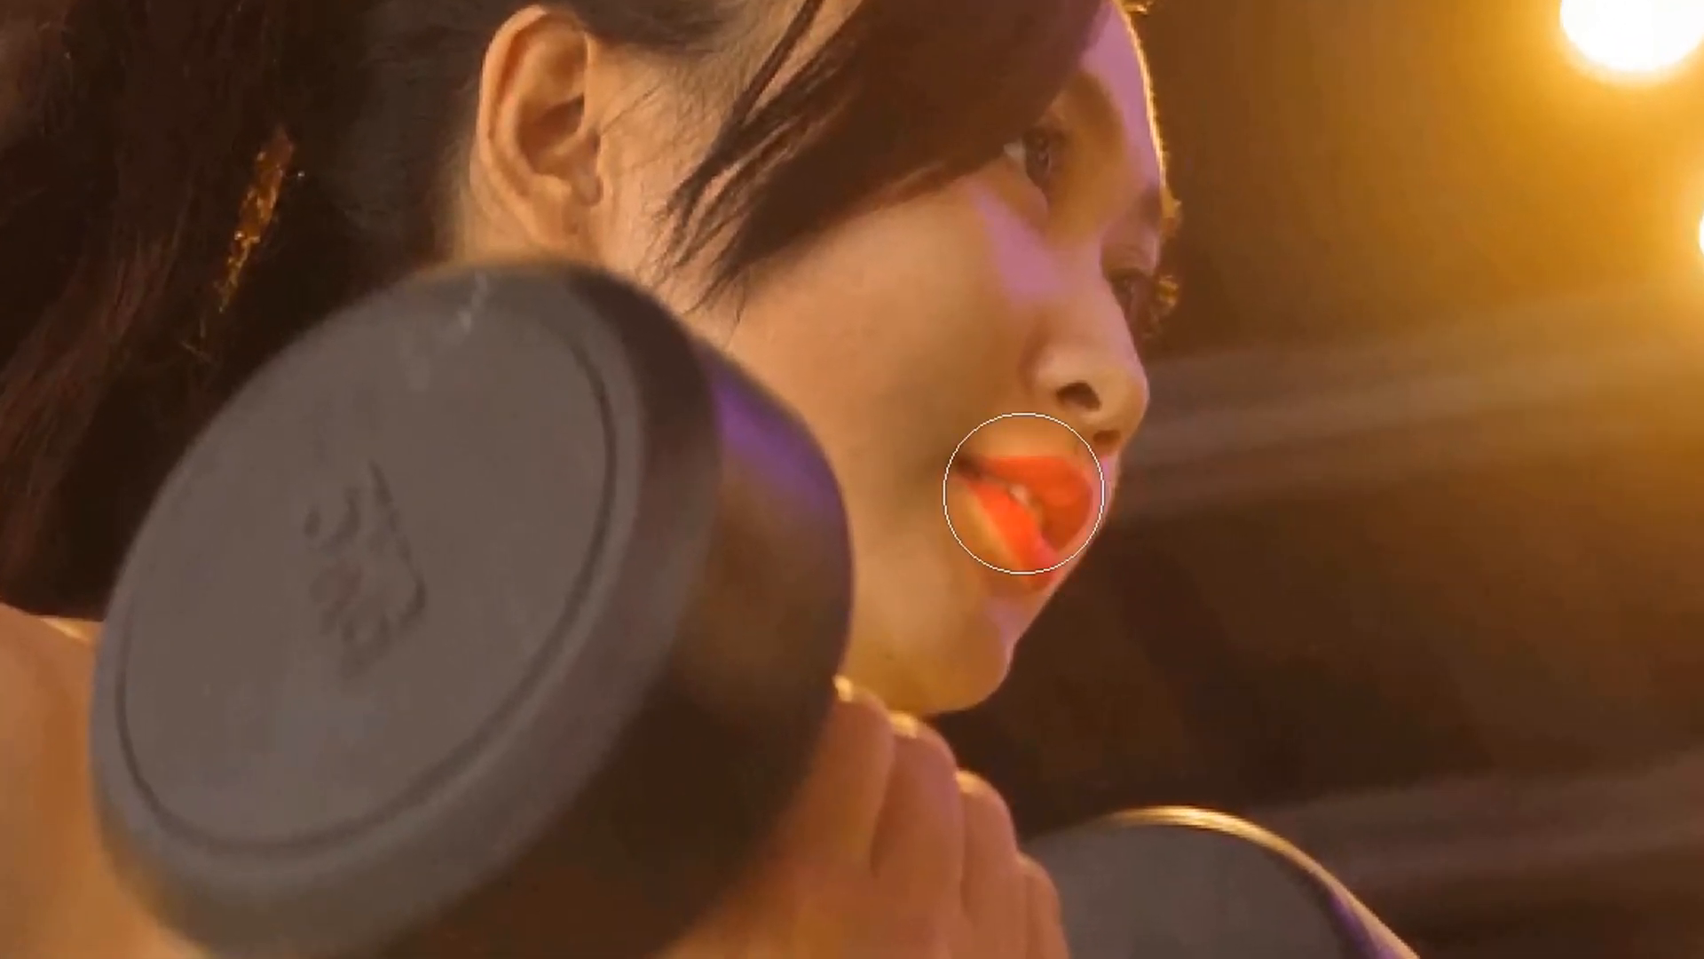
{"action": "left_click_drag", "start_coordinate": [1048, 515], "coordinate": [1026, 499]}
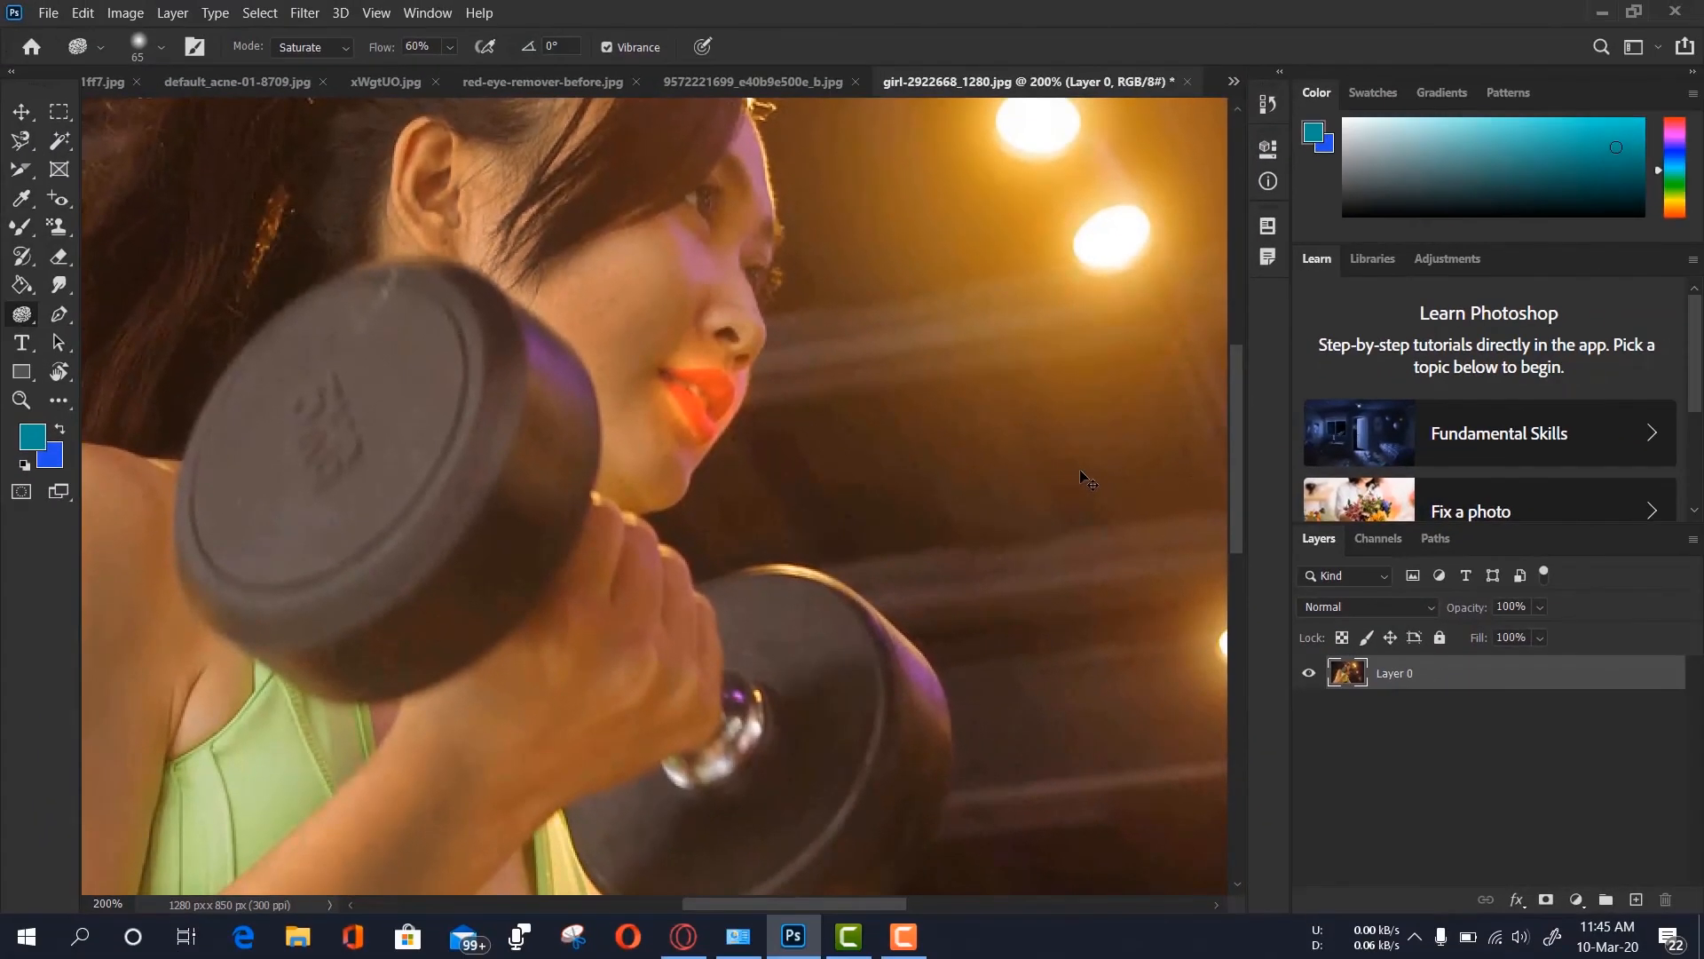
{"action": "key", "text": "ctrl+z"}
{"action": "key", "text": "ctrl+shift+z"}
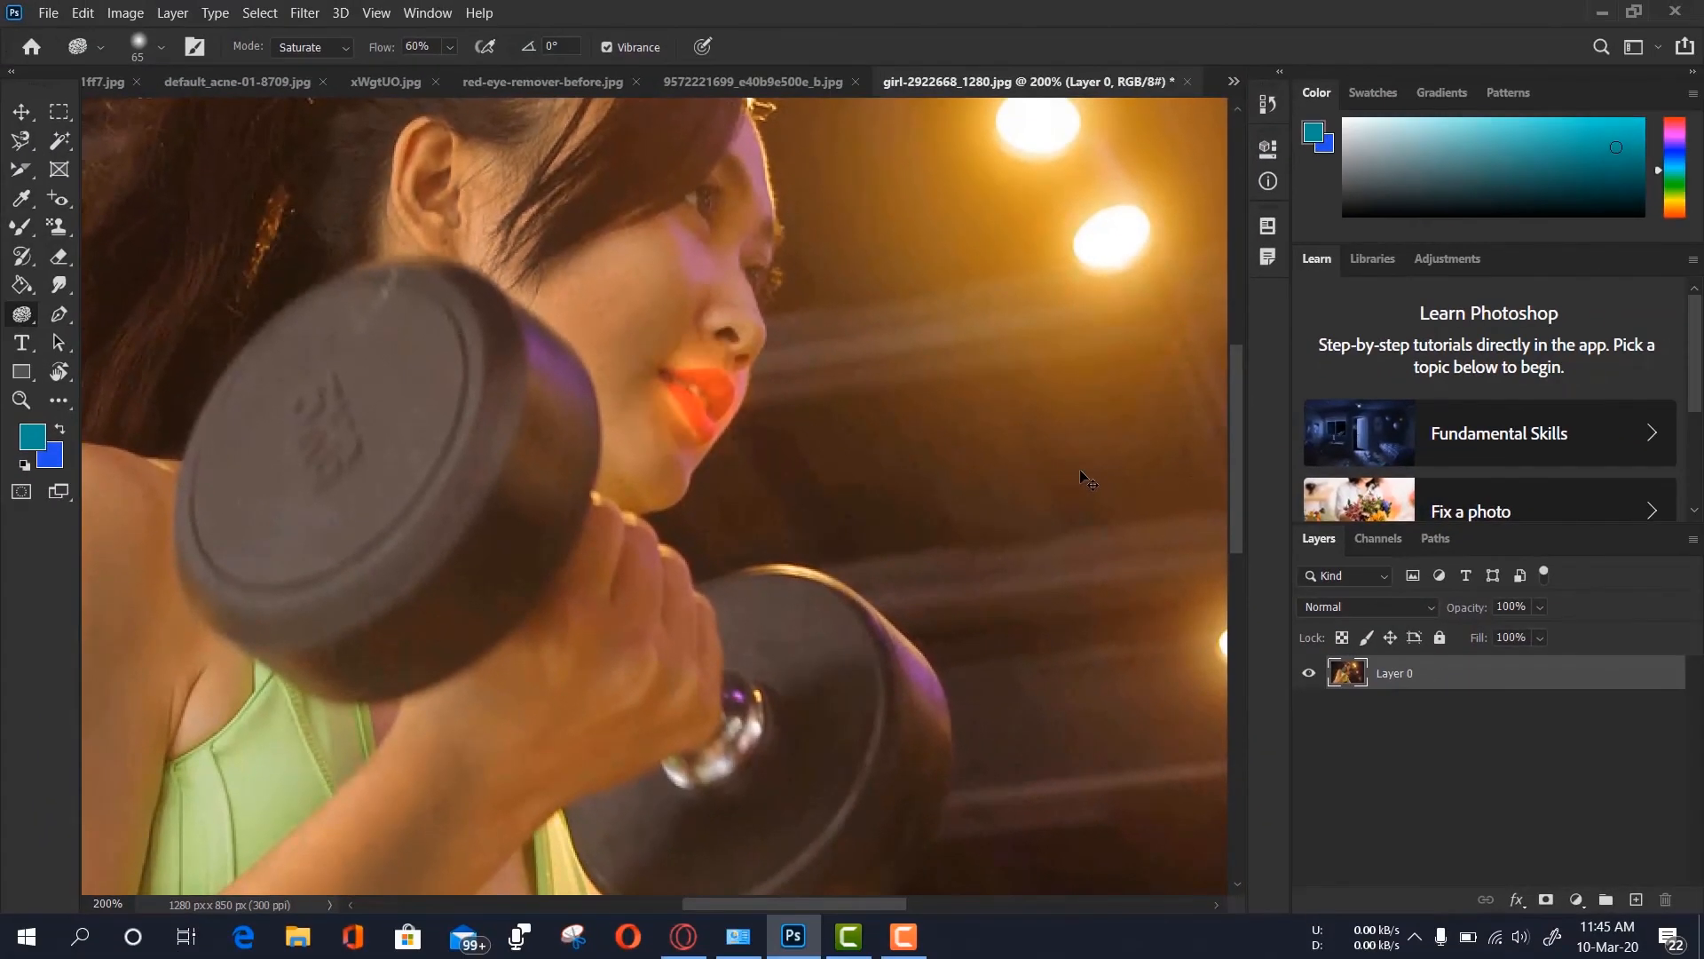